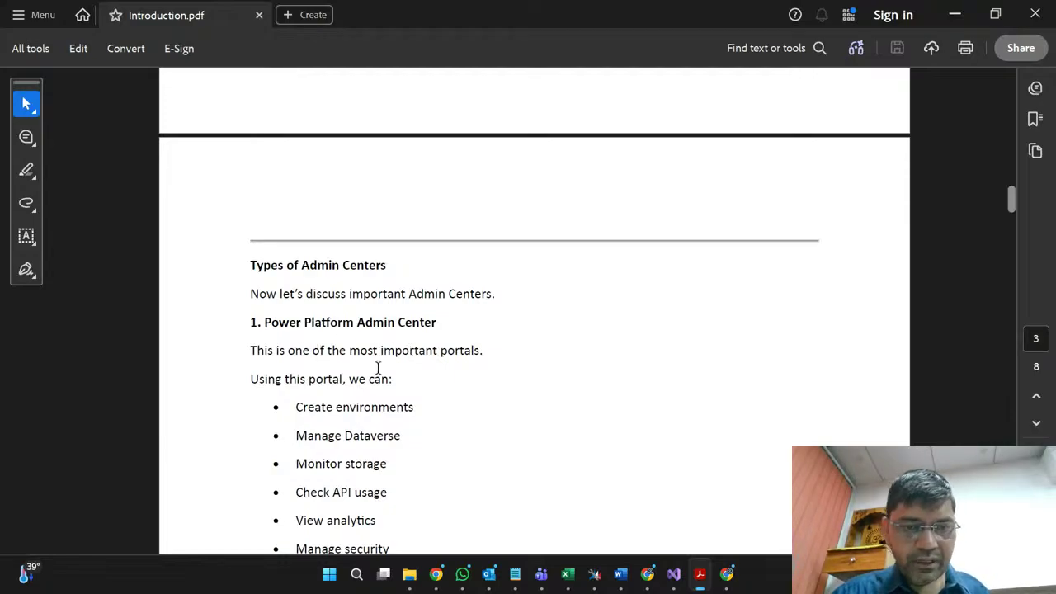
Step: Read through the list of Power Platform Admin Center capabilities on page 3 of the Introduction document
scroll(323, 379, down, 1)
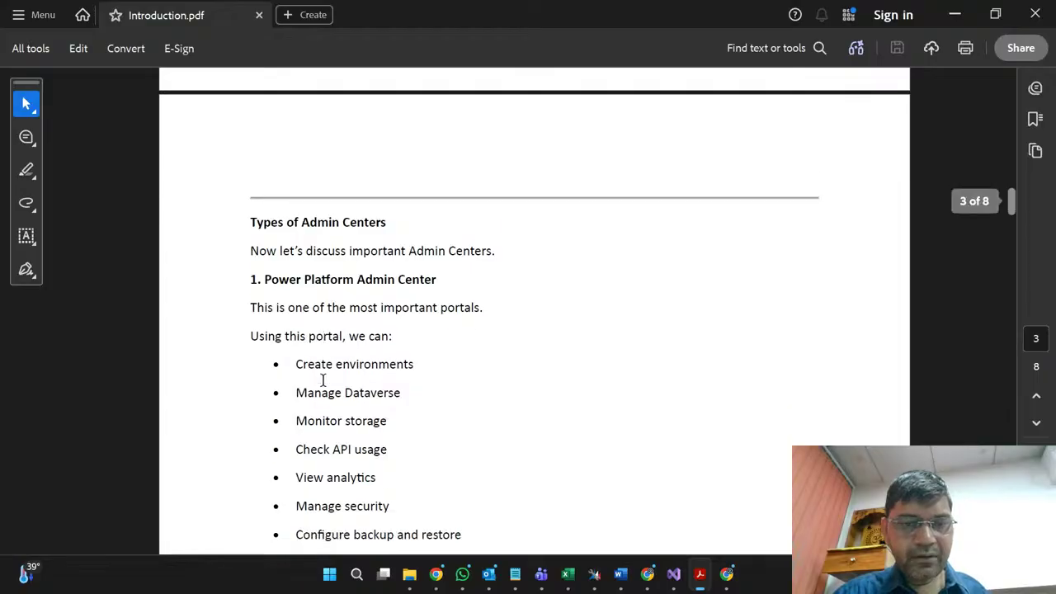
double_click(367, 367)
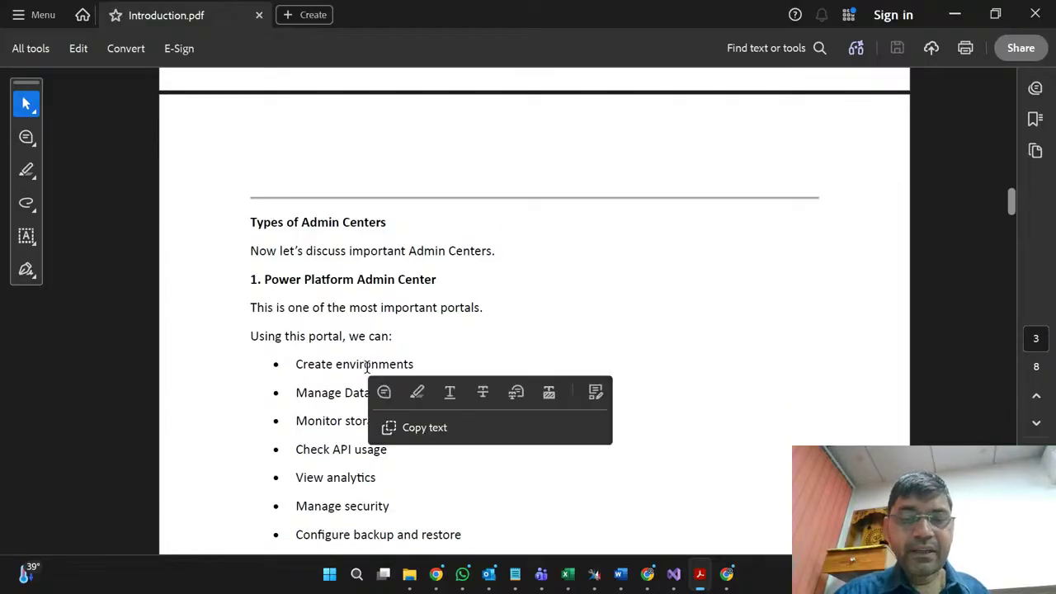
click(320, 370)
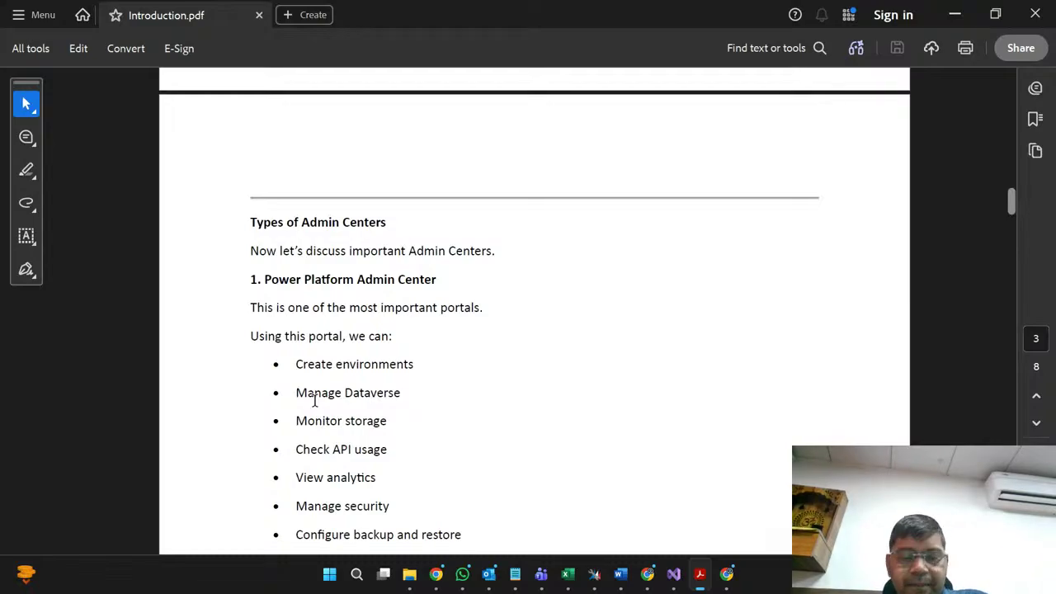
double_click(377, 394)
click(323, 415)
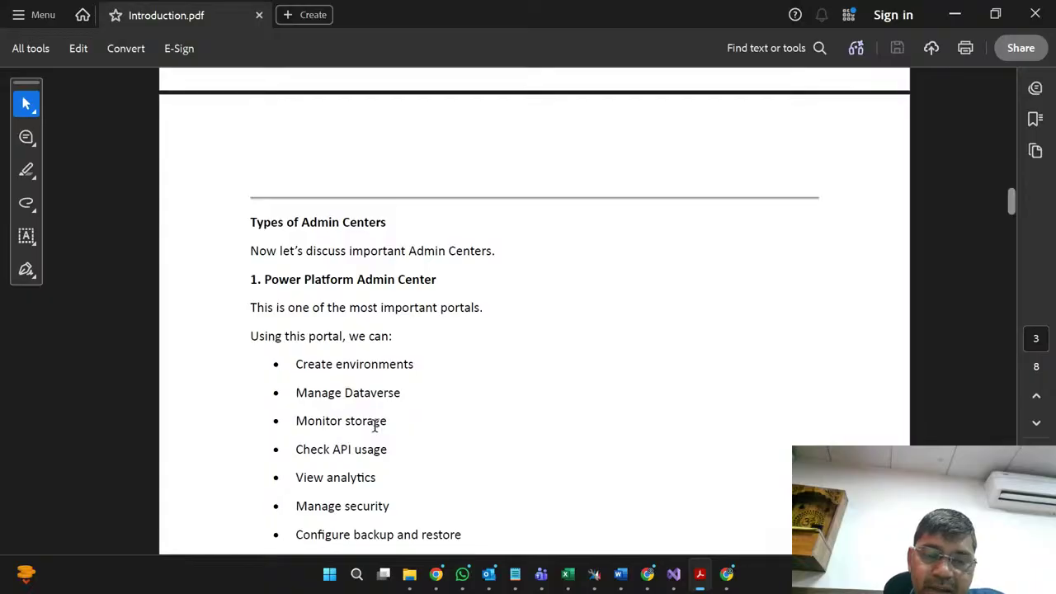
scroll(375, 423, down, 2)
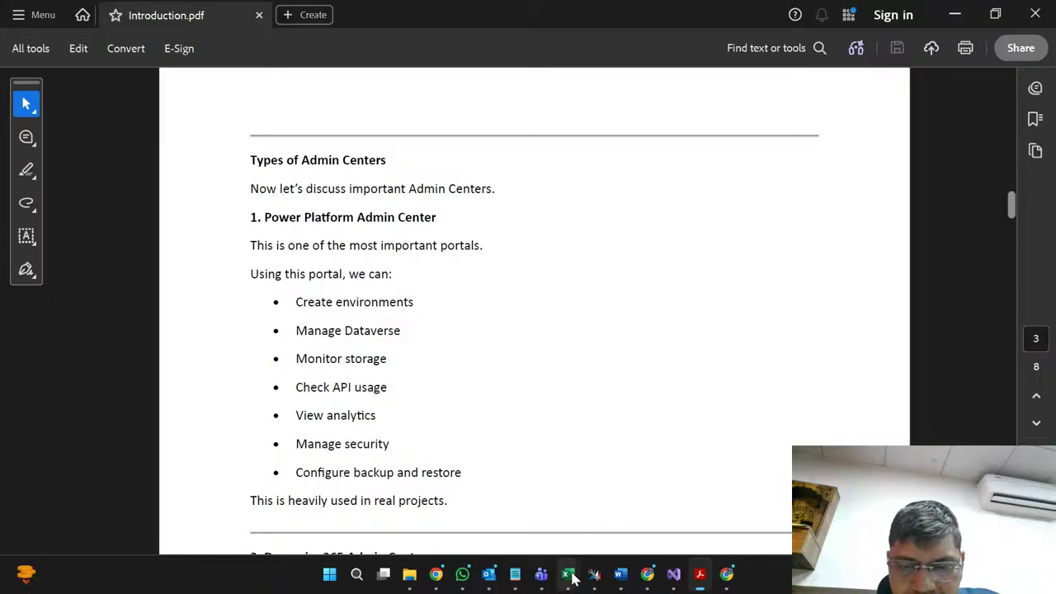
Step: Switch to the Book4 workbook in Excel, enter "per GB per month cost" in cell G21 and widen column G to fit it
mouse_move(568, 575)
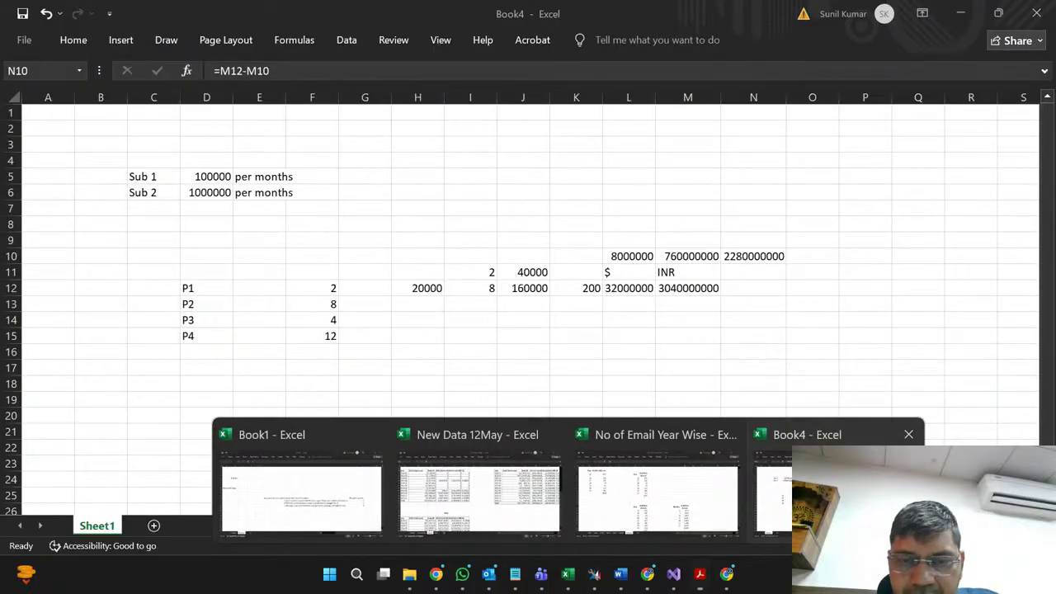
click(833, 495)
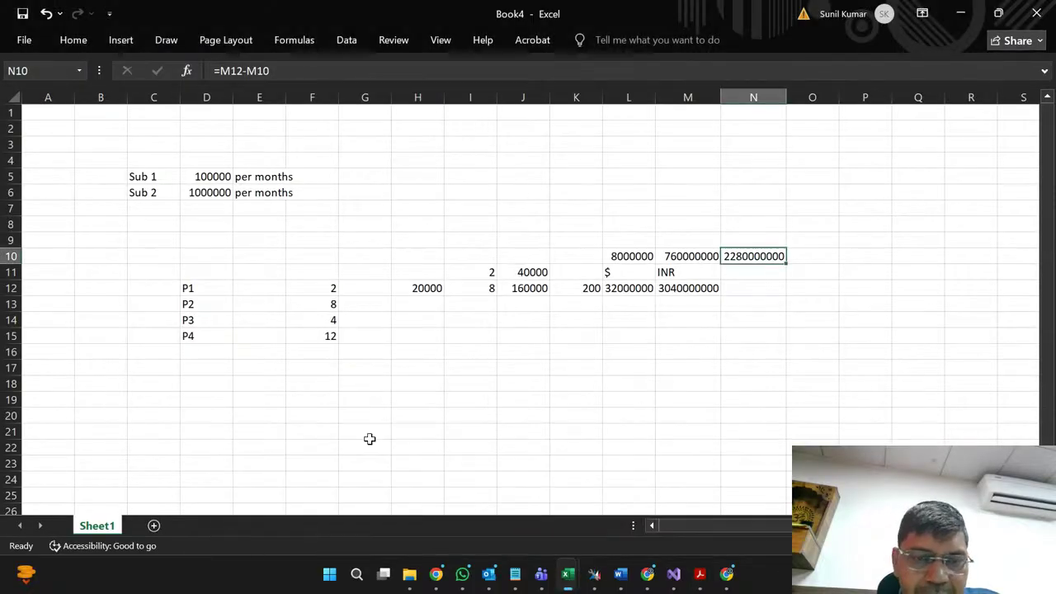
click(368, 438)
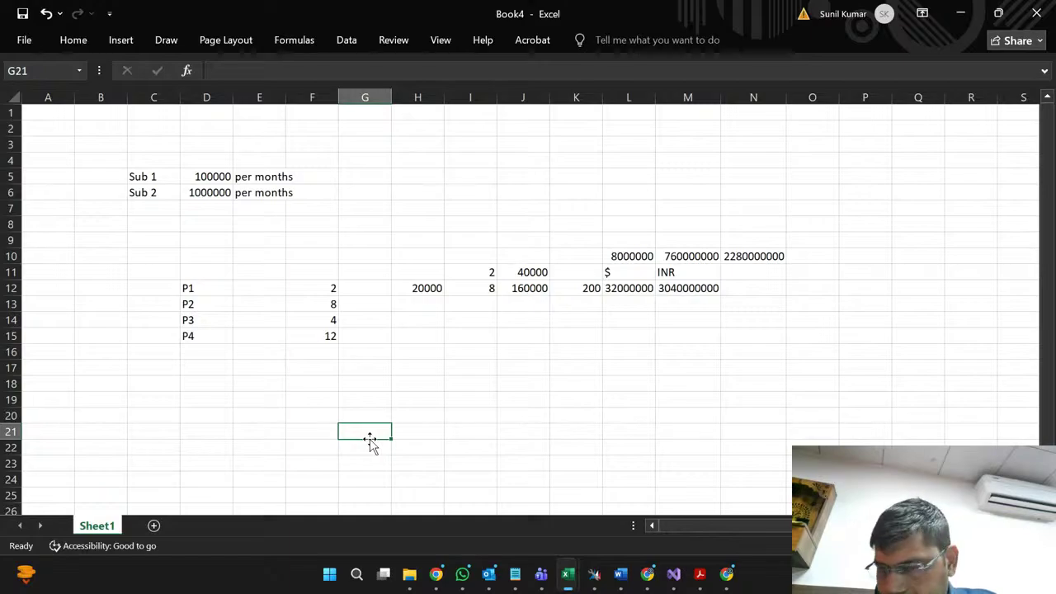
text(1)
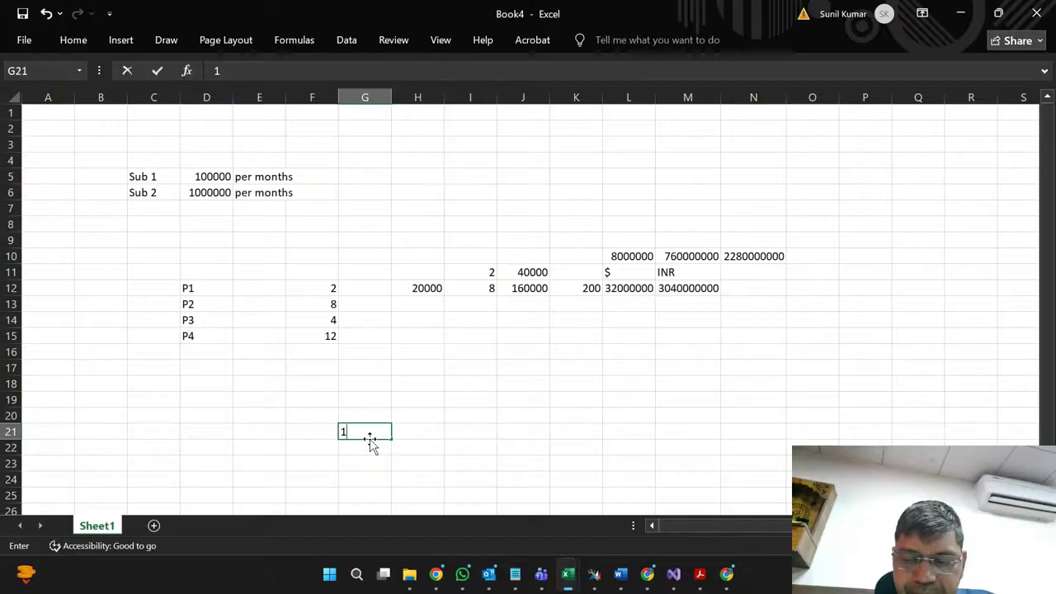
key(BackSpace)
text(per GB )
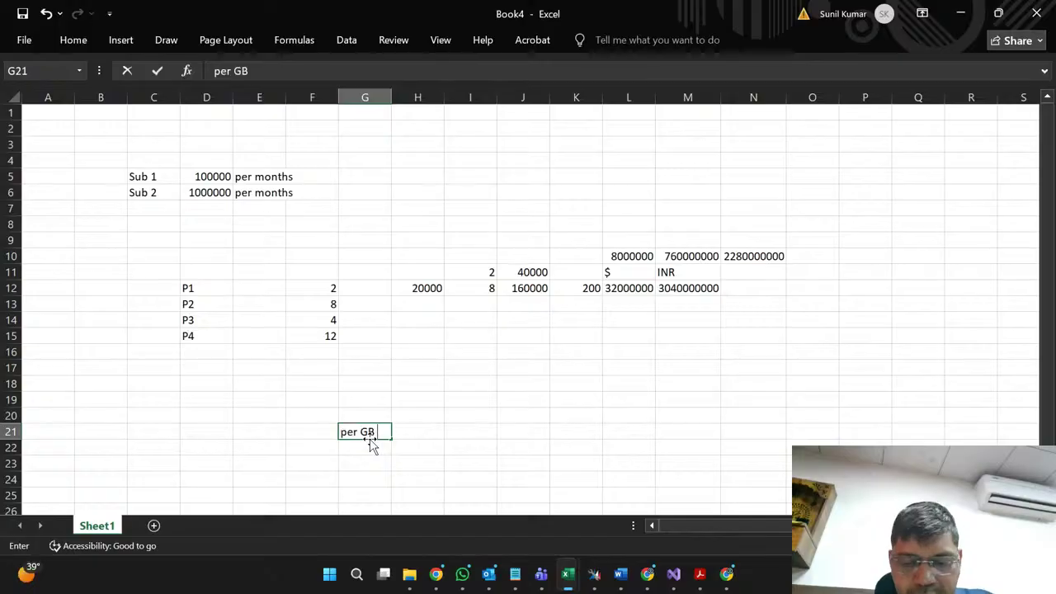
text(per mon)
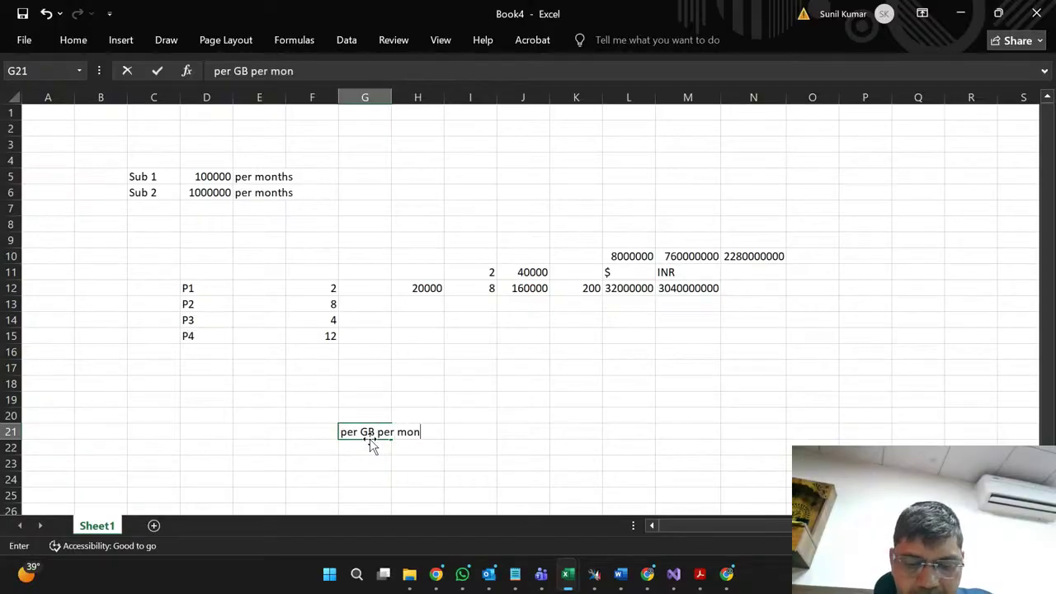
text(th cost)
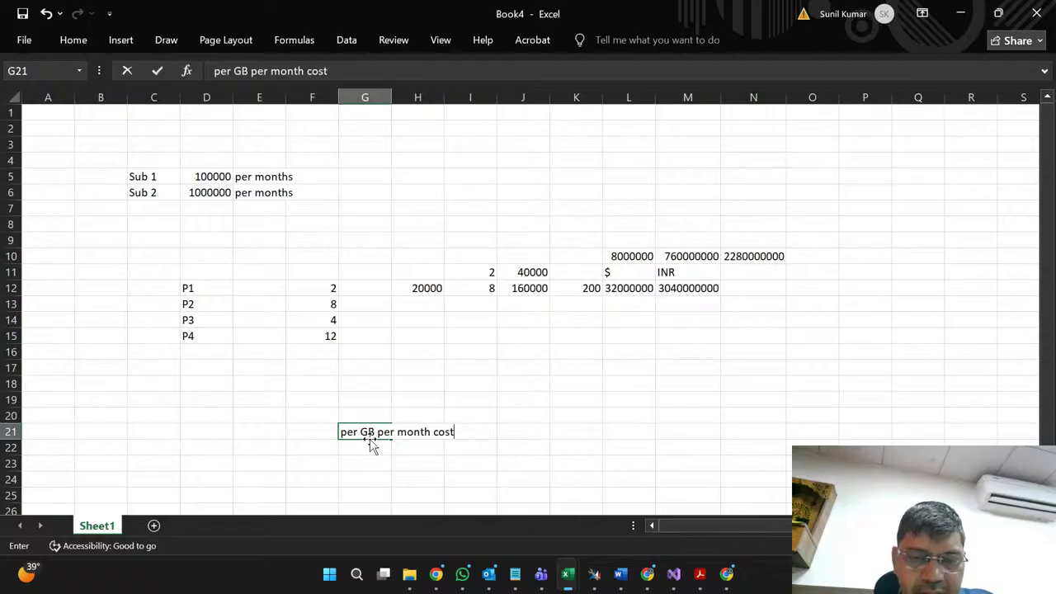
key(Return)
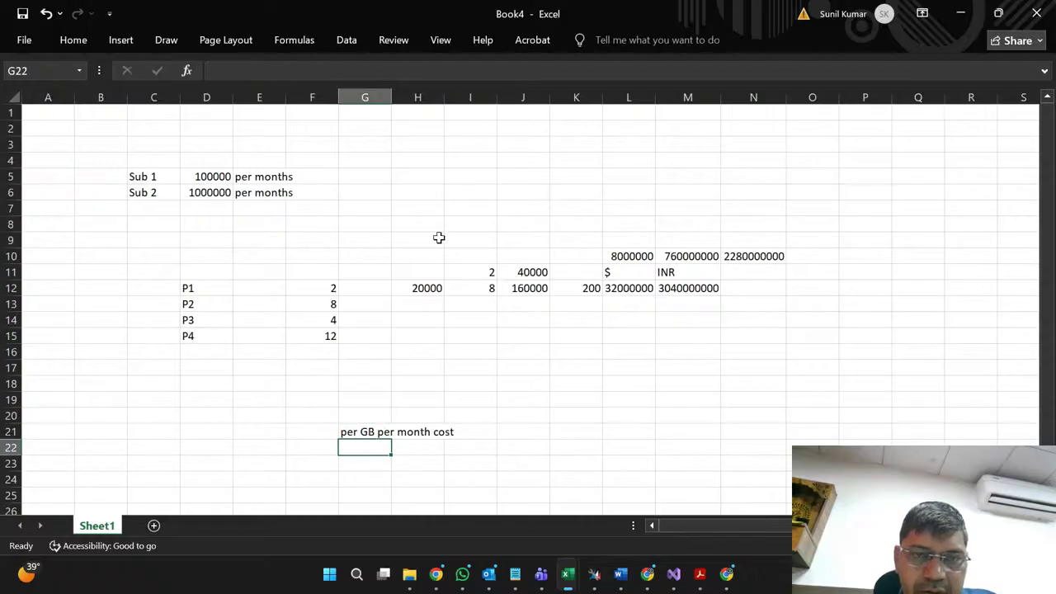
click(390, 96)
drag(390, 96, 458, 97)
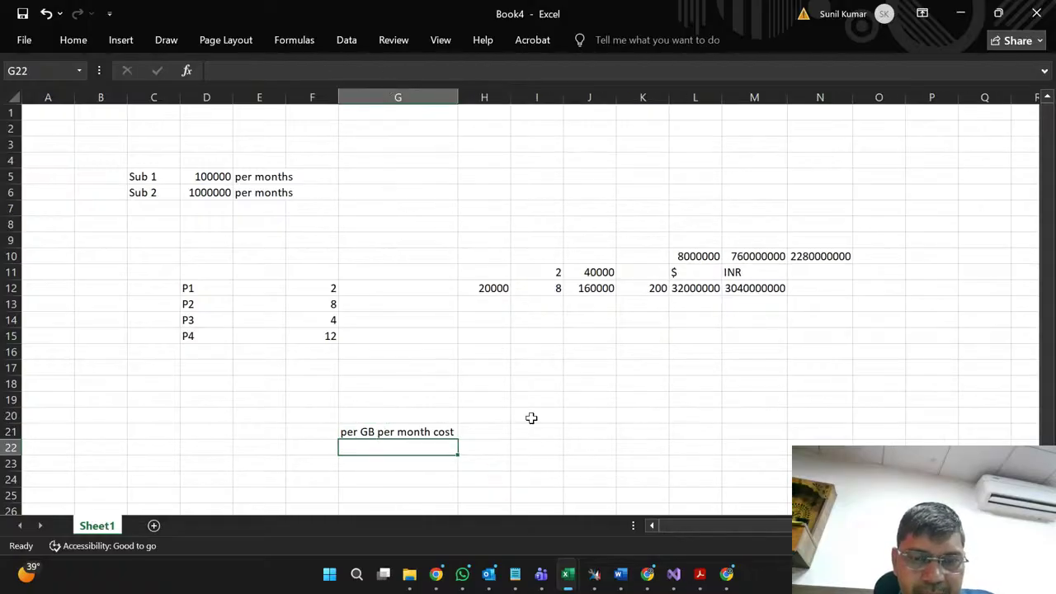
Step: Enter "Dataverse" in cell H21, beside the per GB per month cost label
click(496, 431)
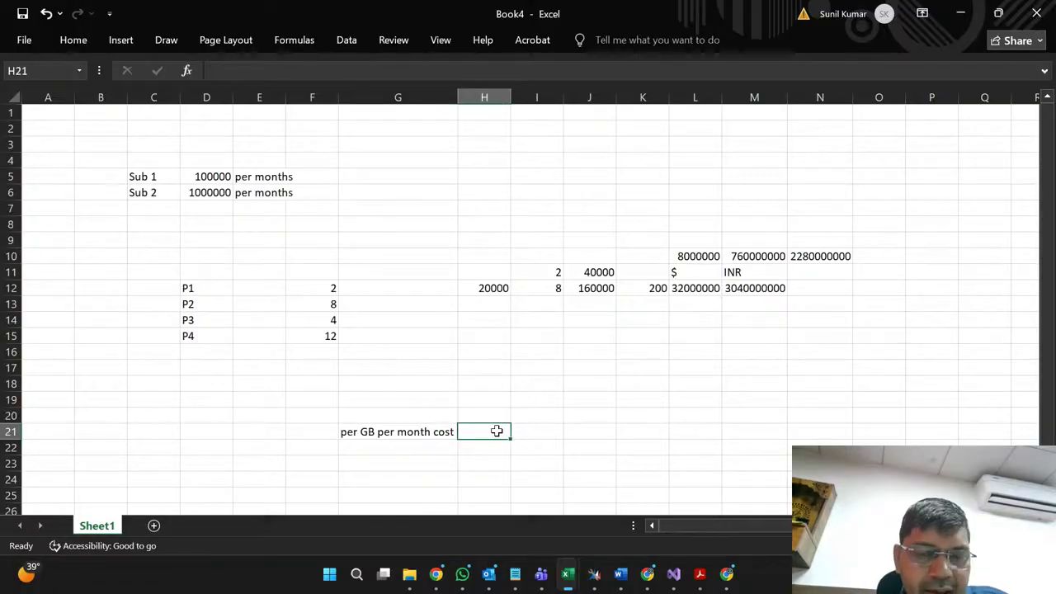
key(Down)
key(Up)
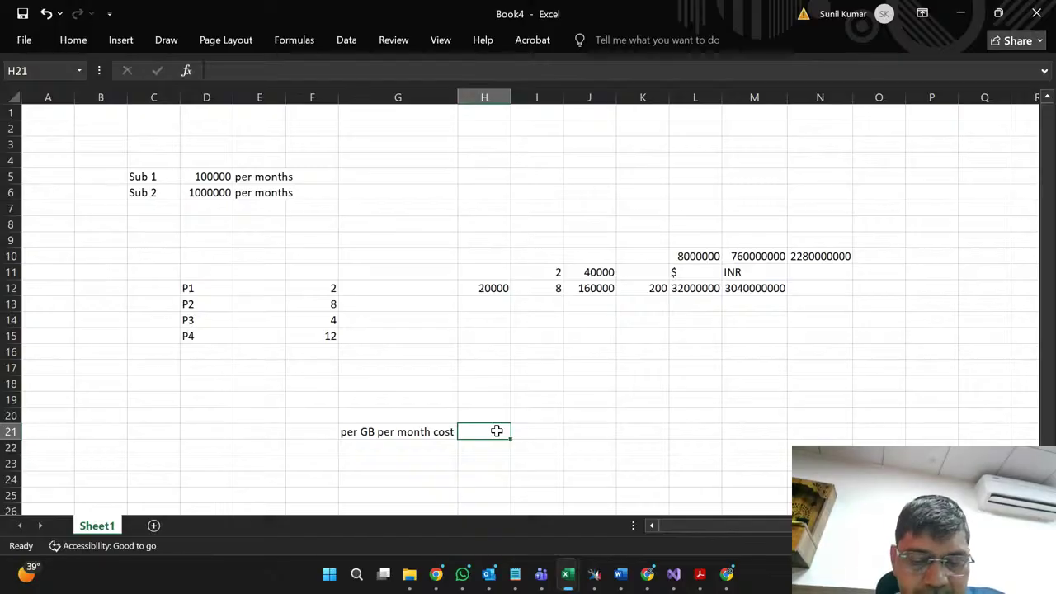
text(Datave)
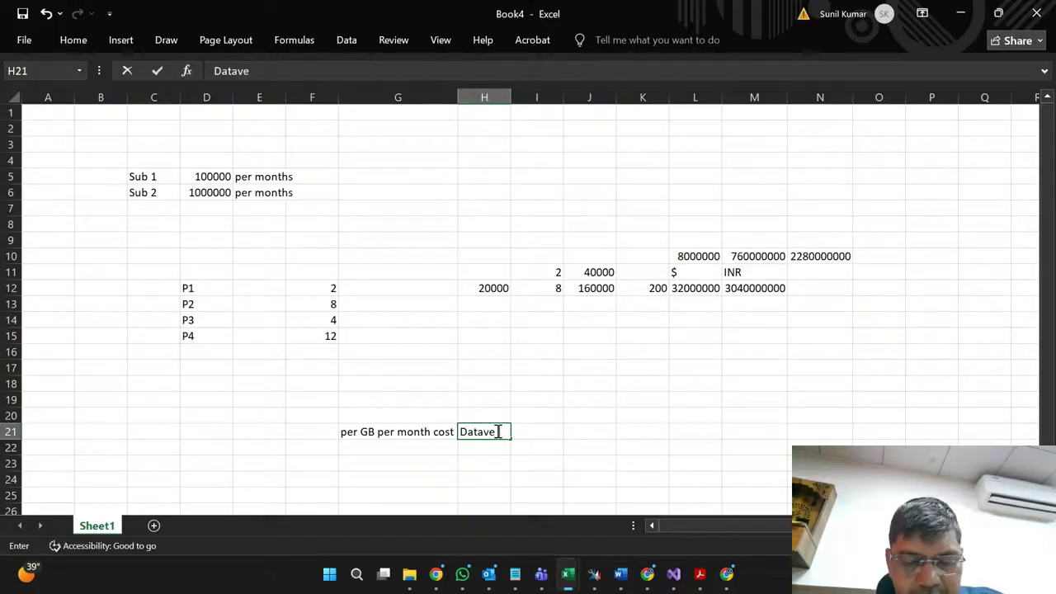
text(rse)
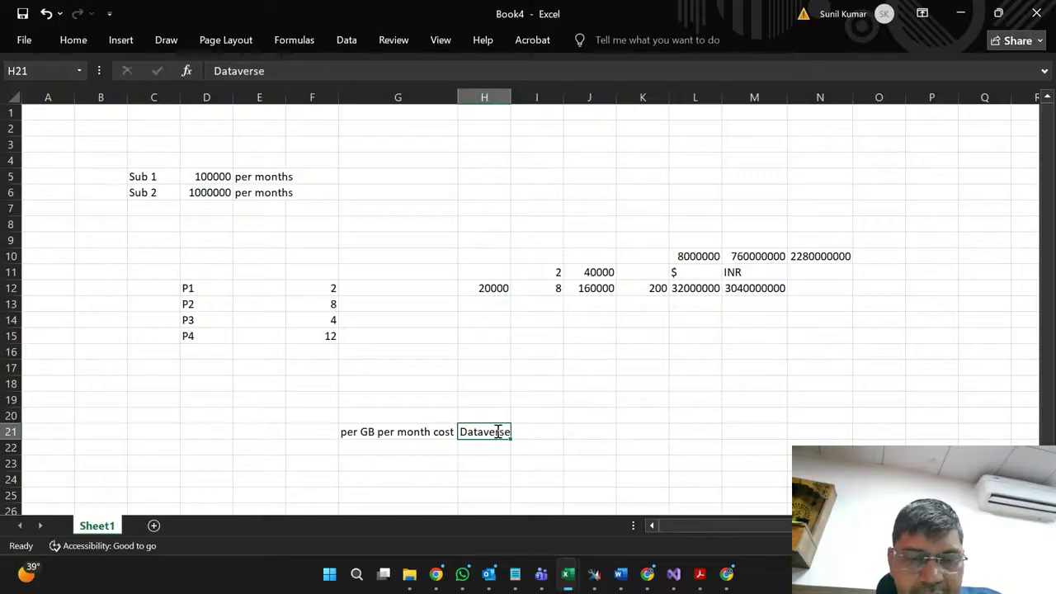
key(Return)
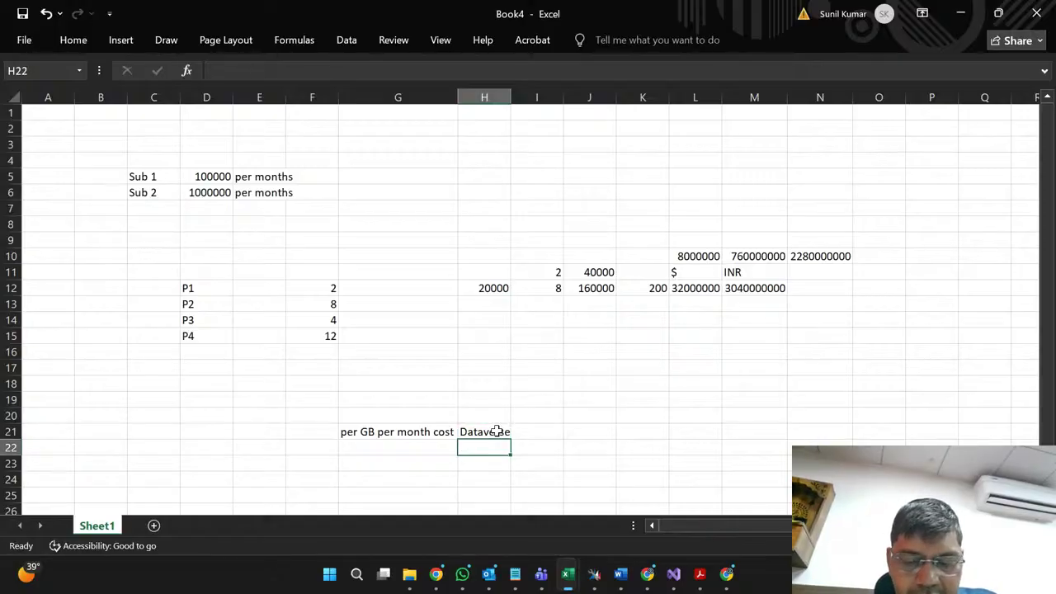
Step: Enter "File useges" in cell H22 and "Log files" in cell H23, below the Dataverse entry
text(File)
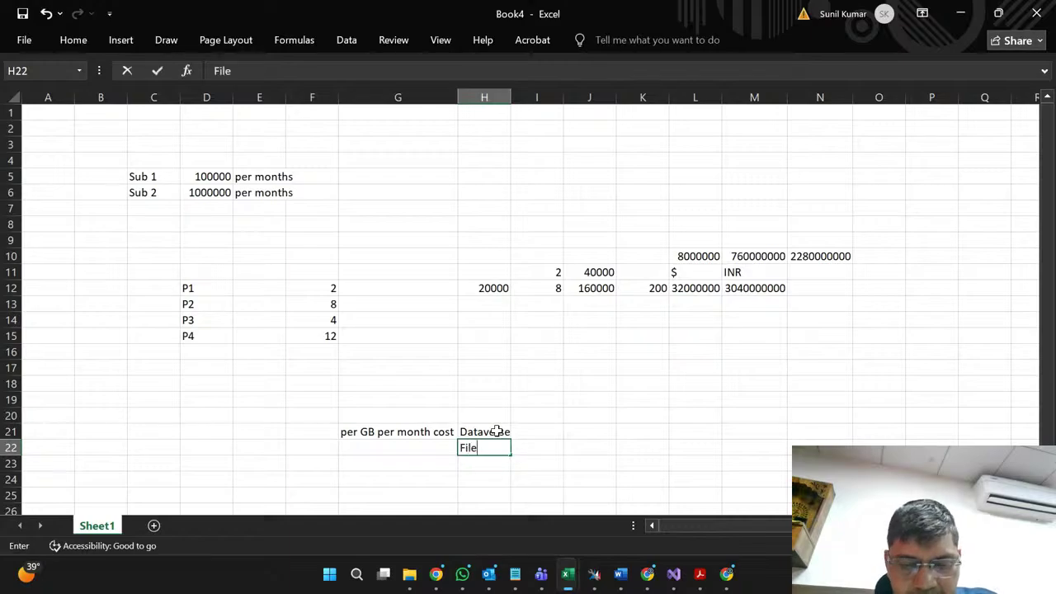
text(s)
key(BackSpace)
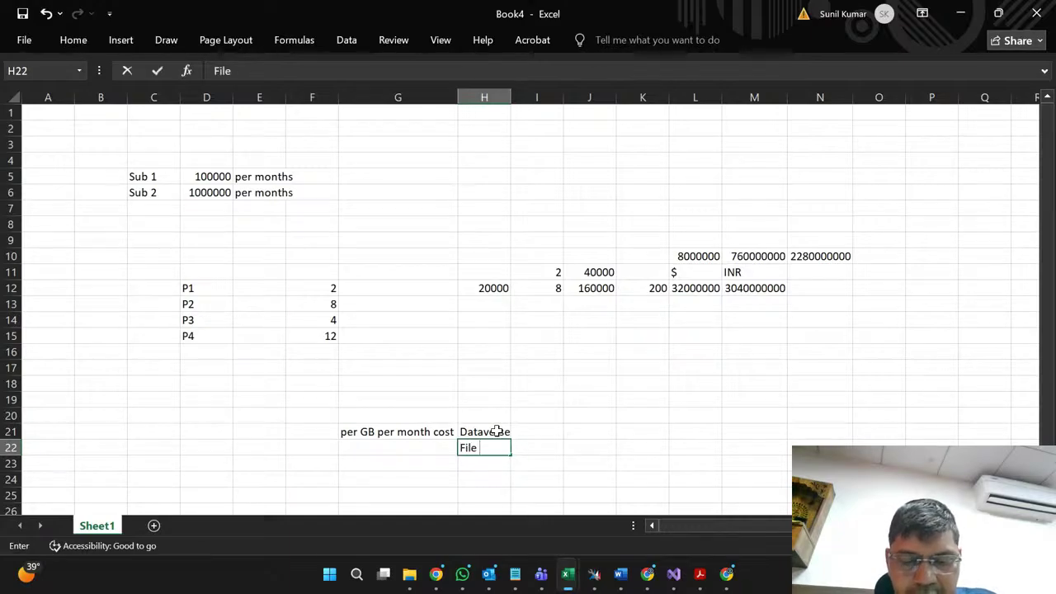
text(uses)
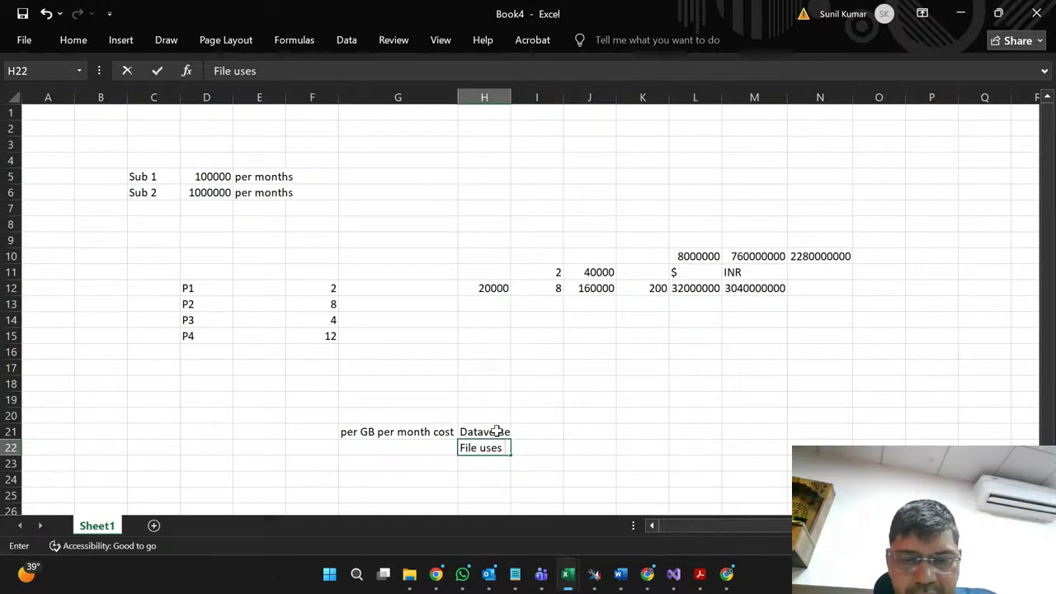
key(BackSpace)
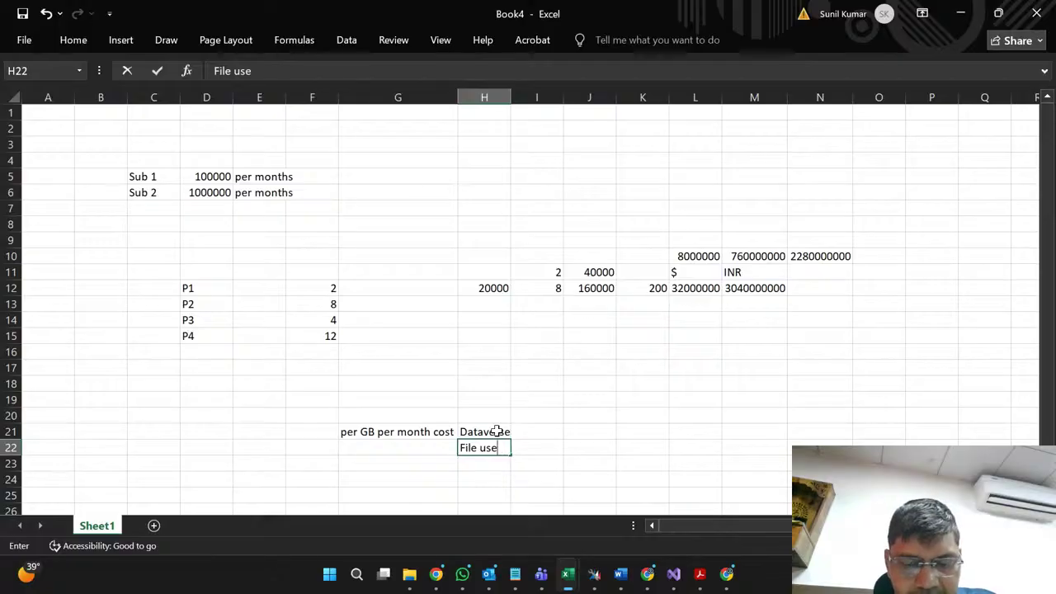
text(ges)
key(Return)
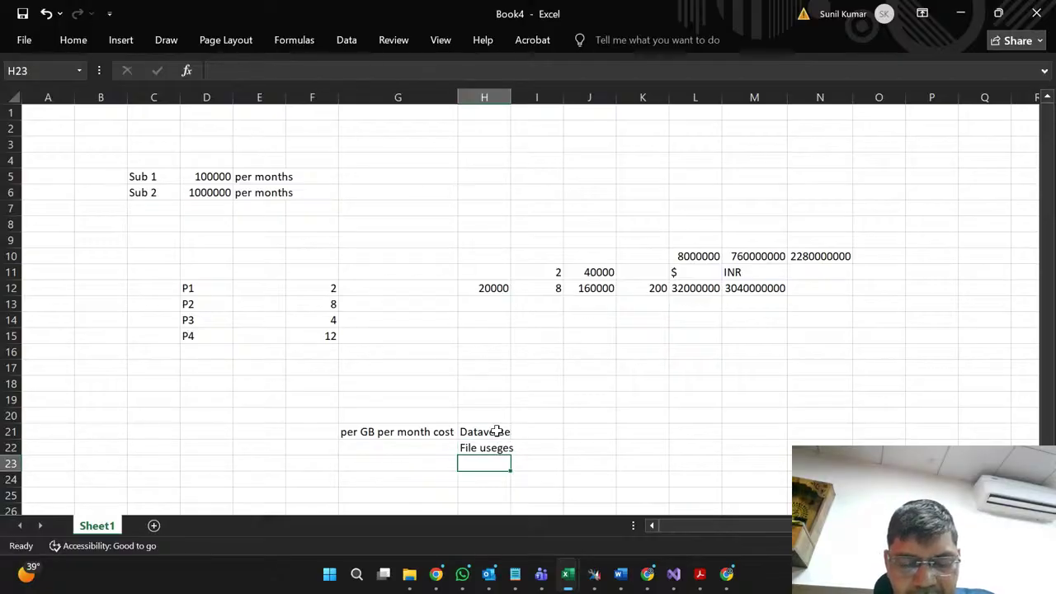
text(Log files)
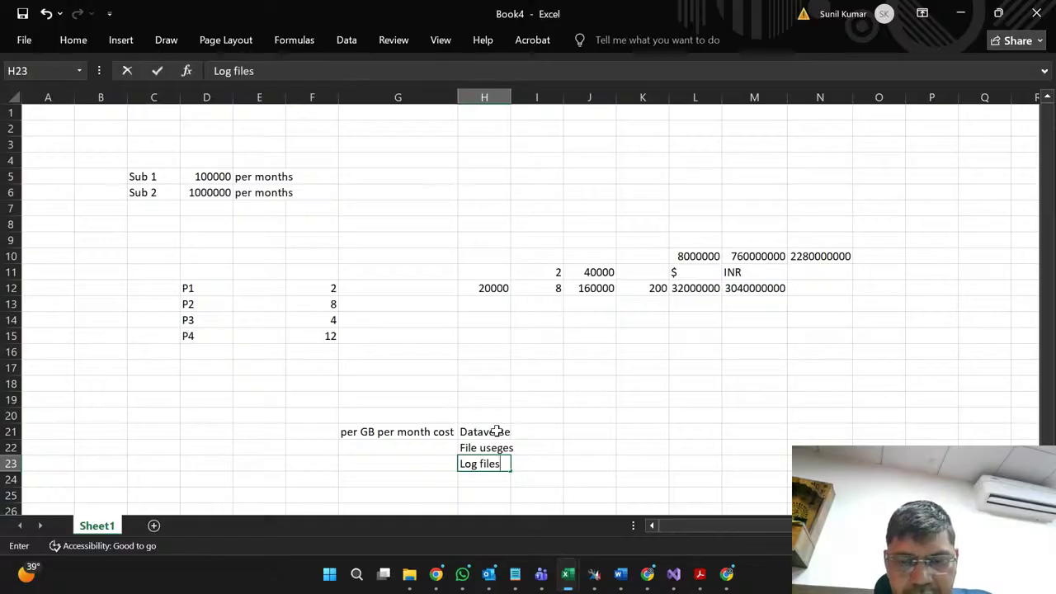
key(Return)
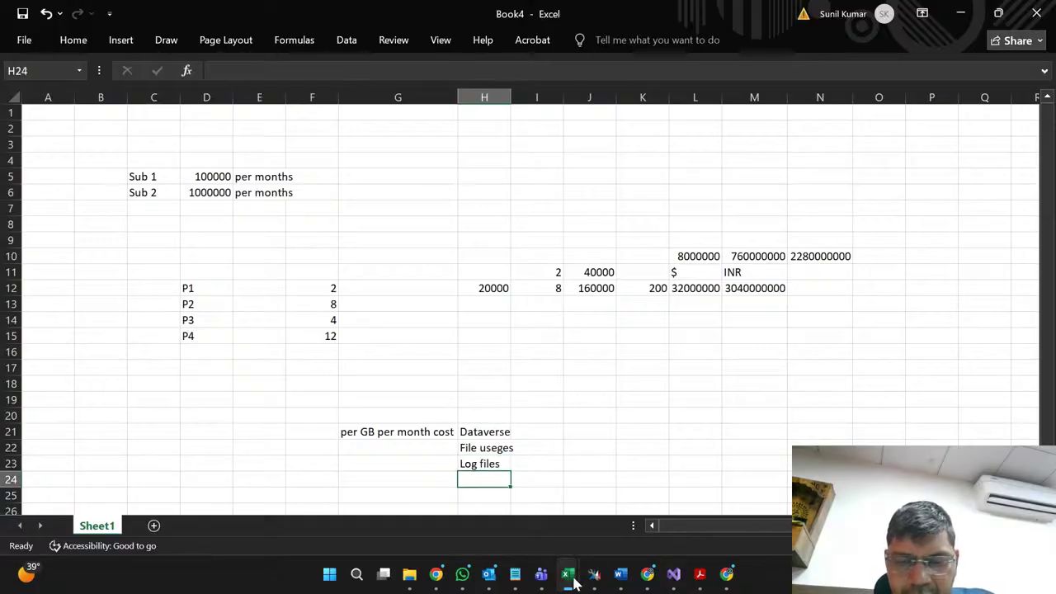
mouse_move(577, 575)
mouse_move(644, 516)
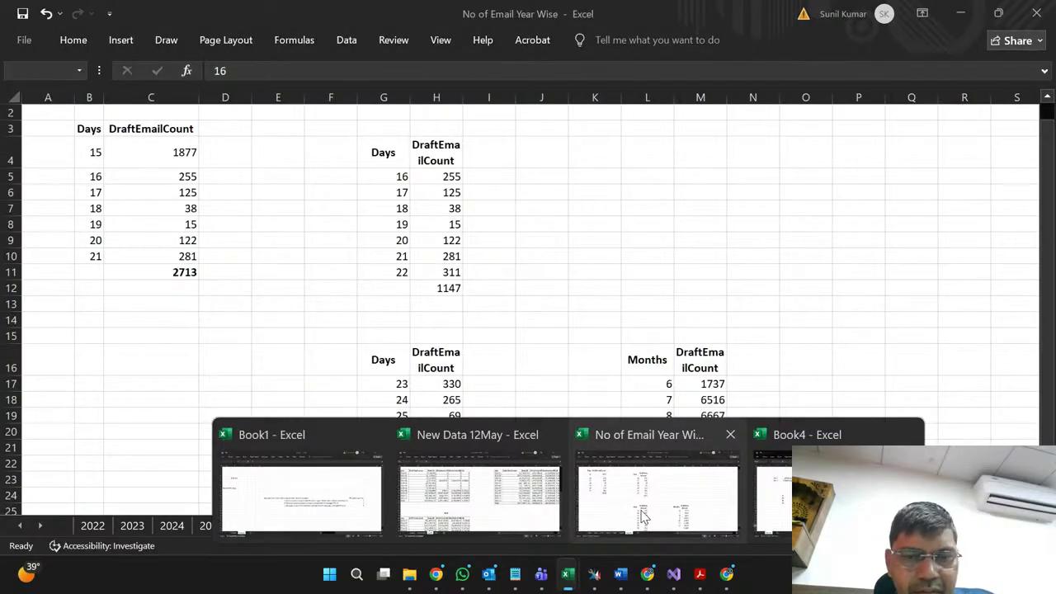
mouse_move(526, 505)
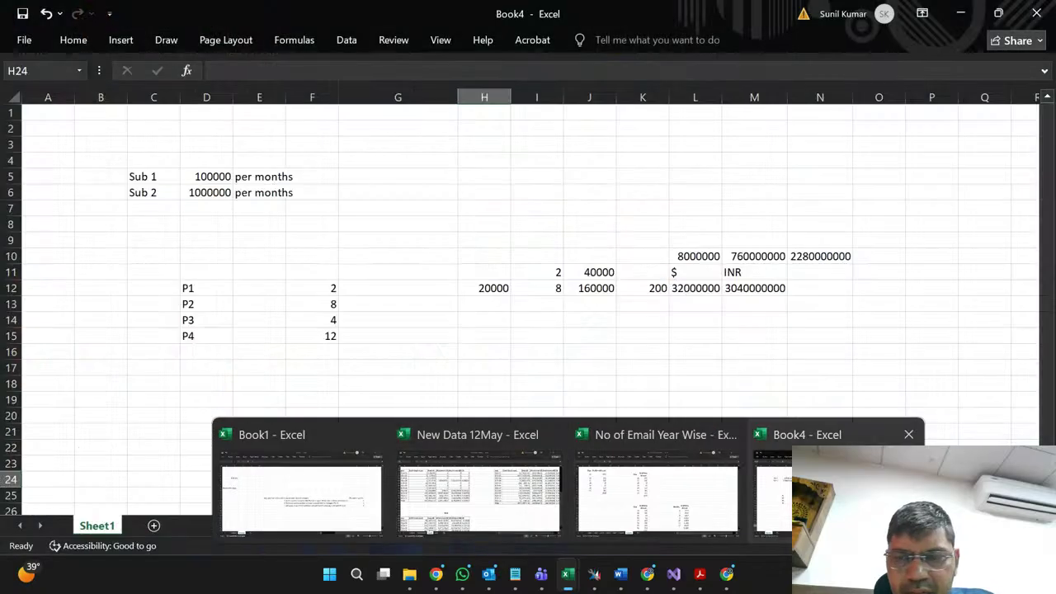
click(767, 437)
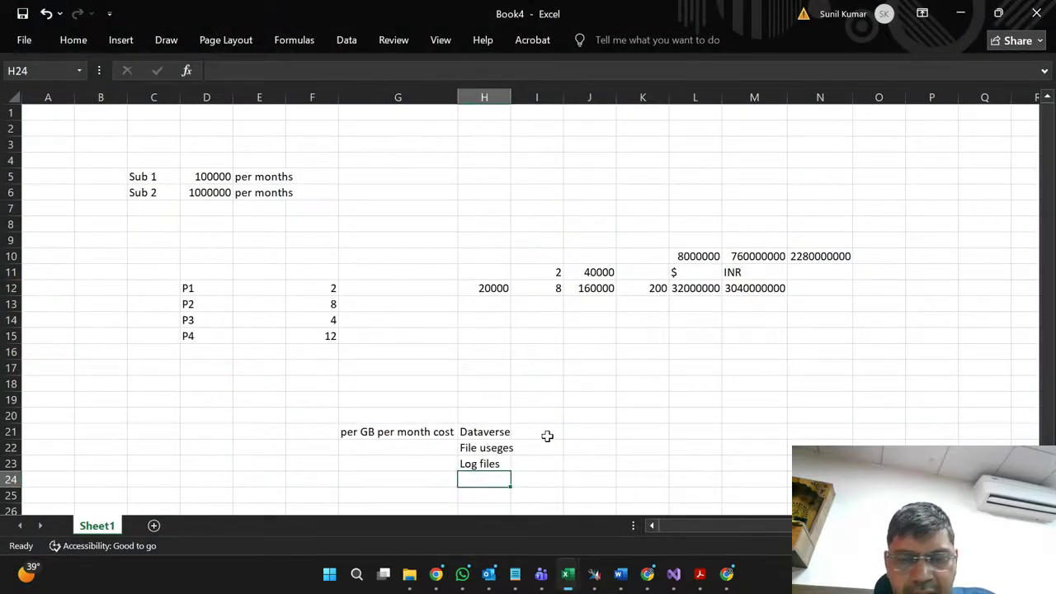
Step: Autofit the width of column H and change the text in cell H22 to "File usges"
double_click(510, 92)
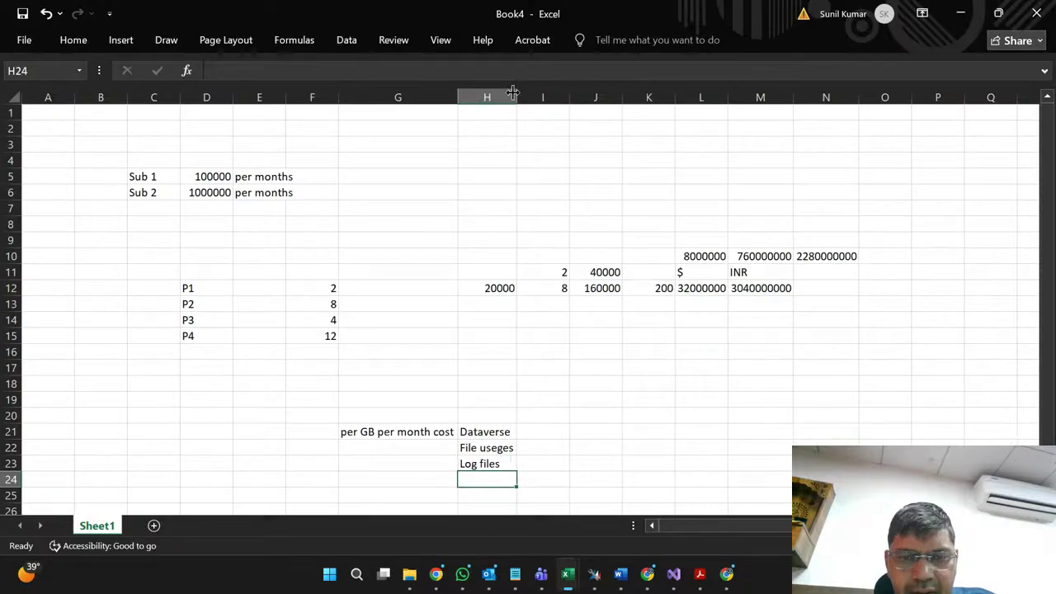
double_click(498, 448)
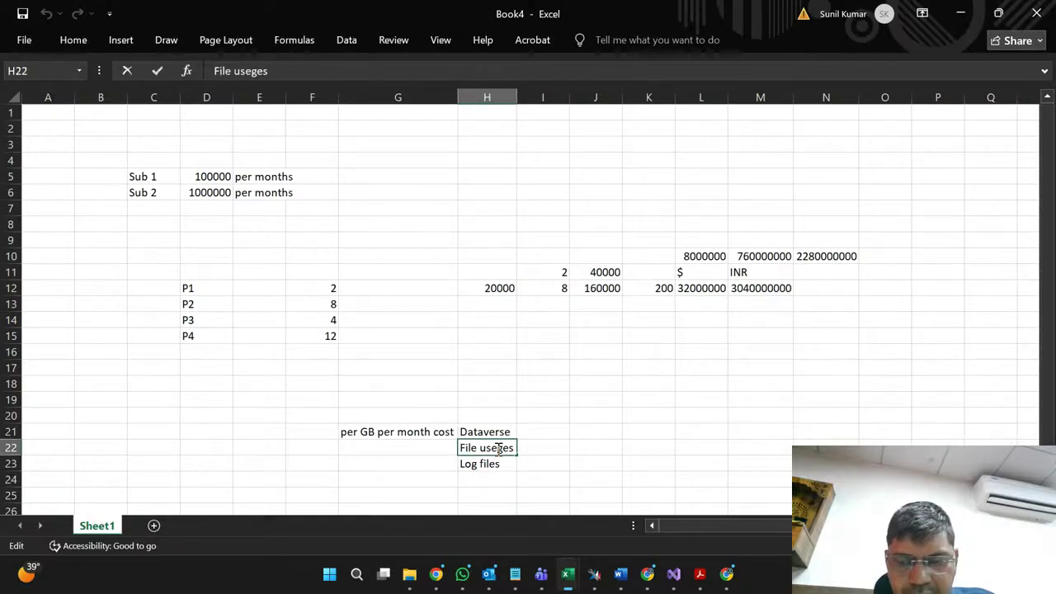
key(Return)
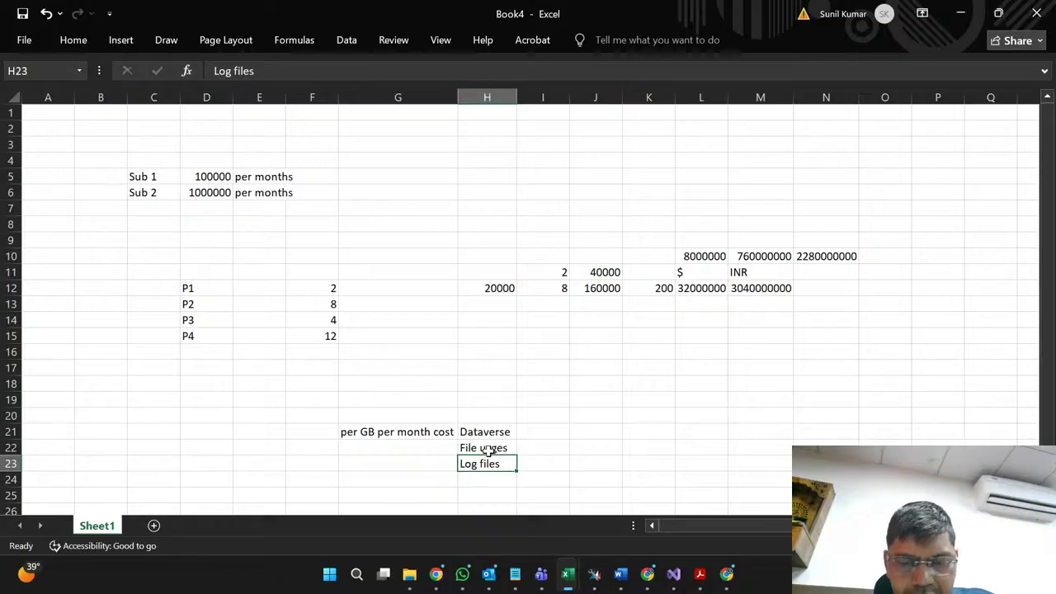
Step: Change the text in cell H22 to "File use"
click(497, 448)
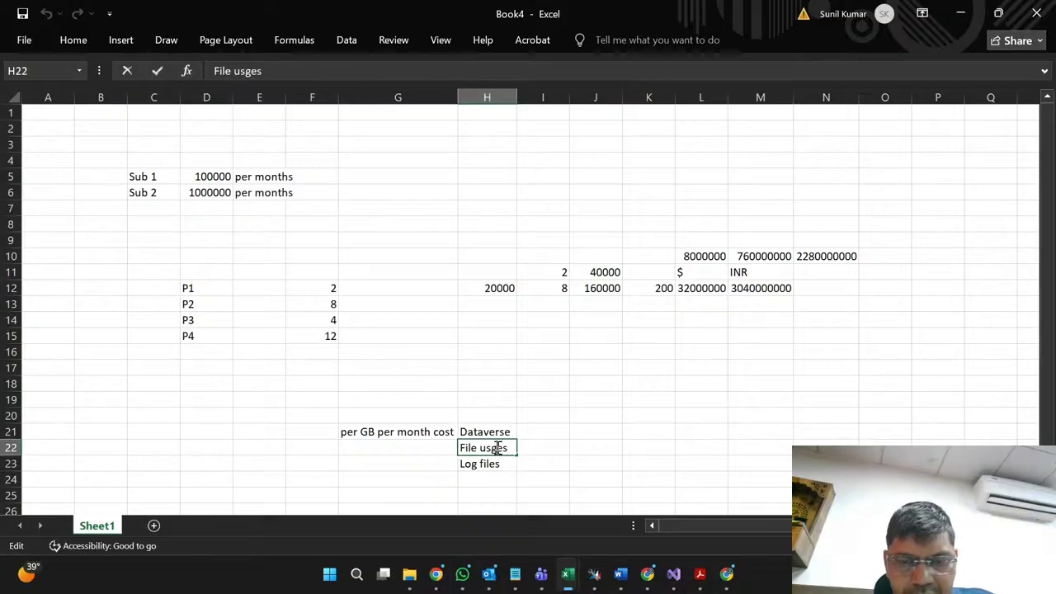
double_click(492, 447)
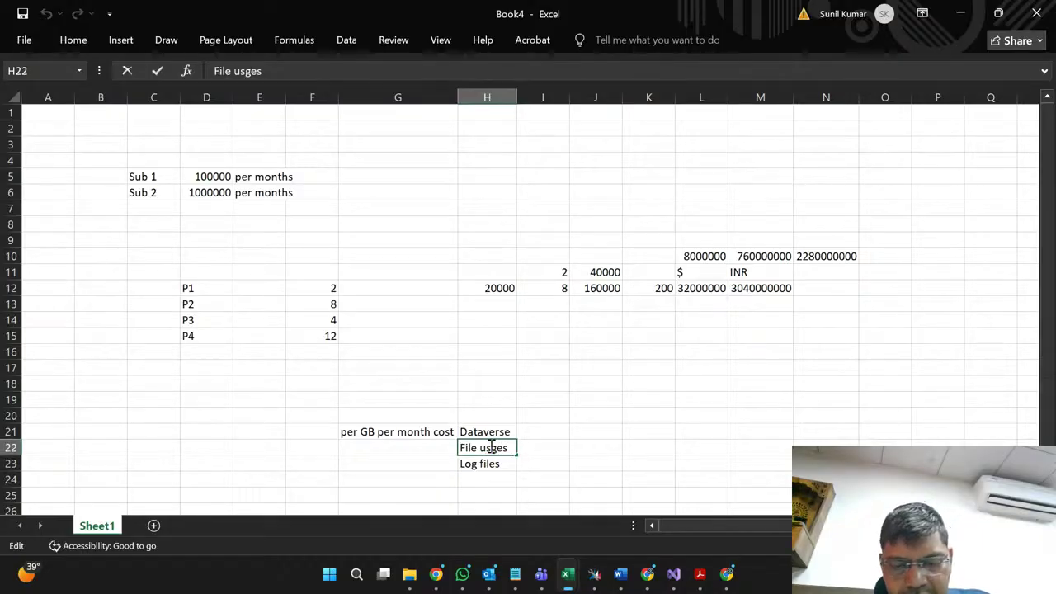
text(e)
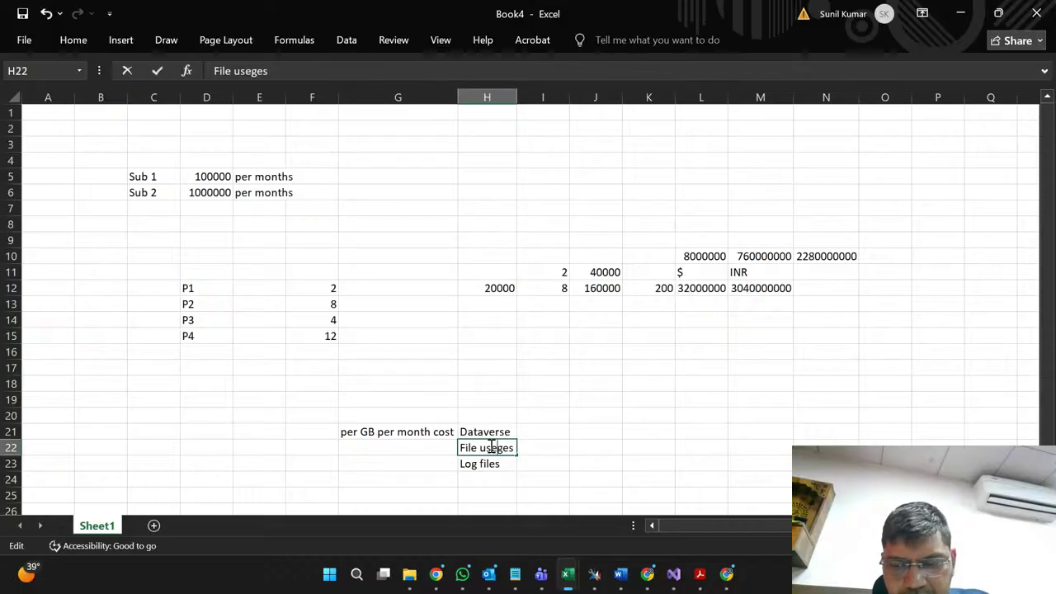
key(BackSpace)
key(BackSpace)
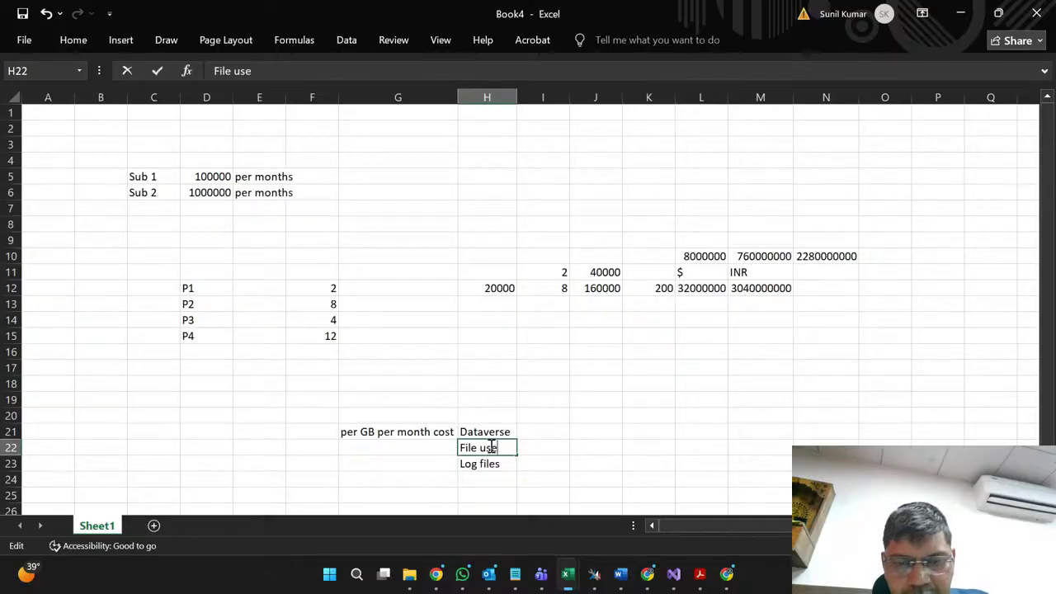
key(Tab)
Step: Enter 500 for Dataverse in I21, 1000 for File use in I22 and 200 for Log files in I23
key(Up)
text(500)
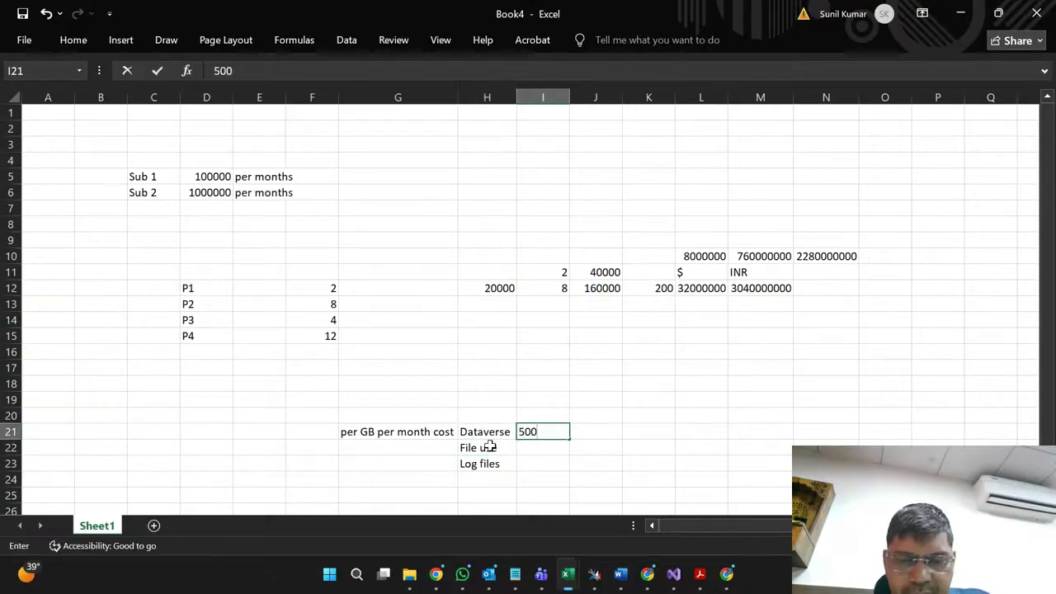
key(Return)
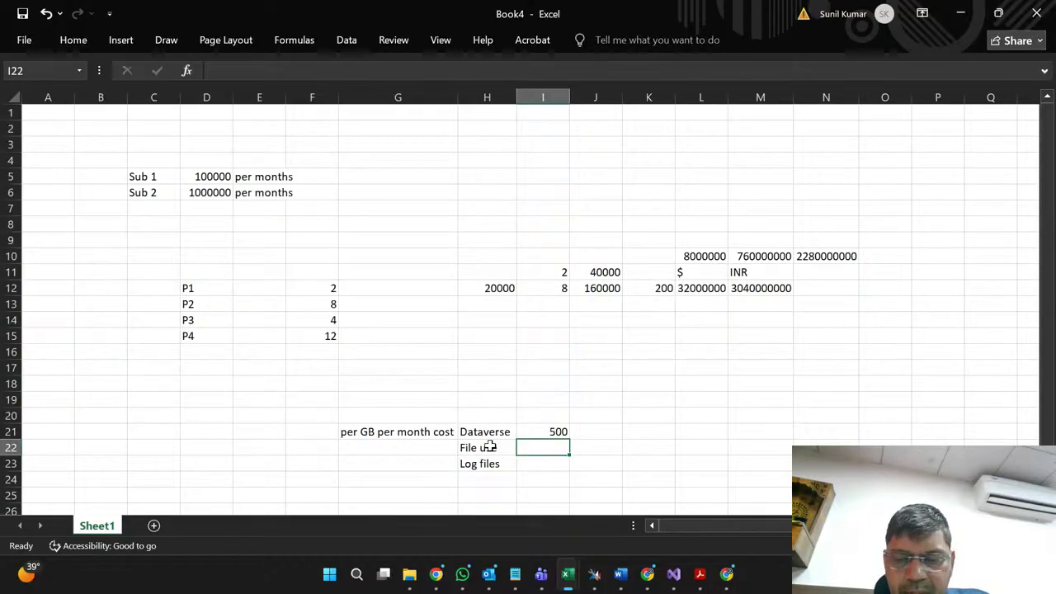
text(1000)
key(Return)
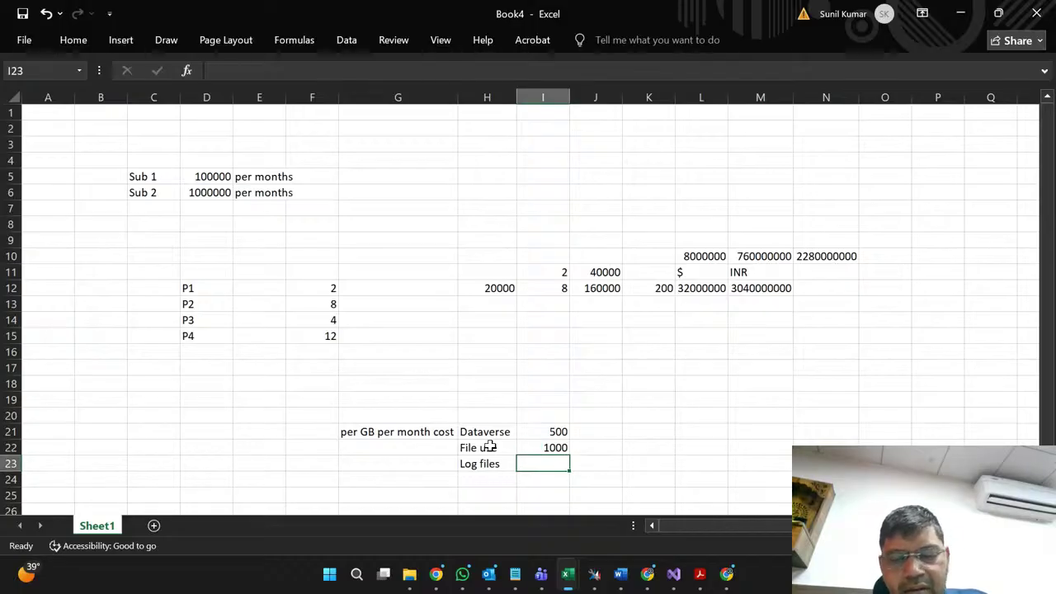
text(200)
key(Return)
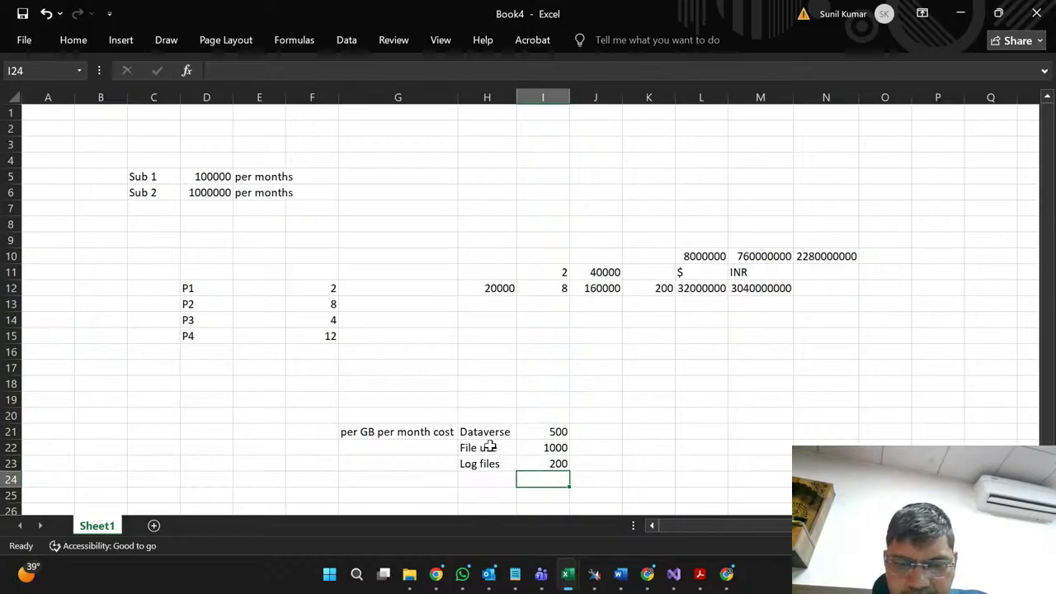
key(Up)
key(Up)
key(Up)
key(Right)
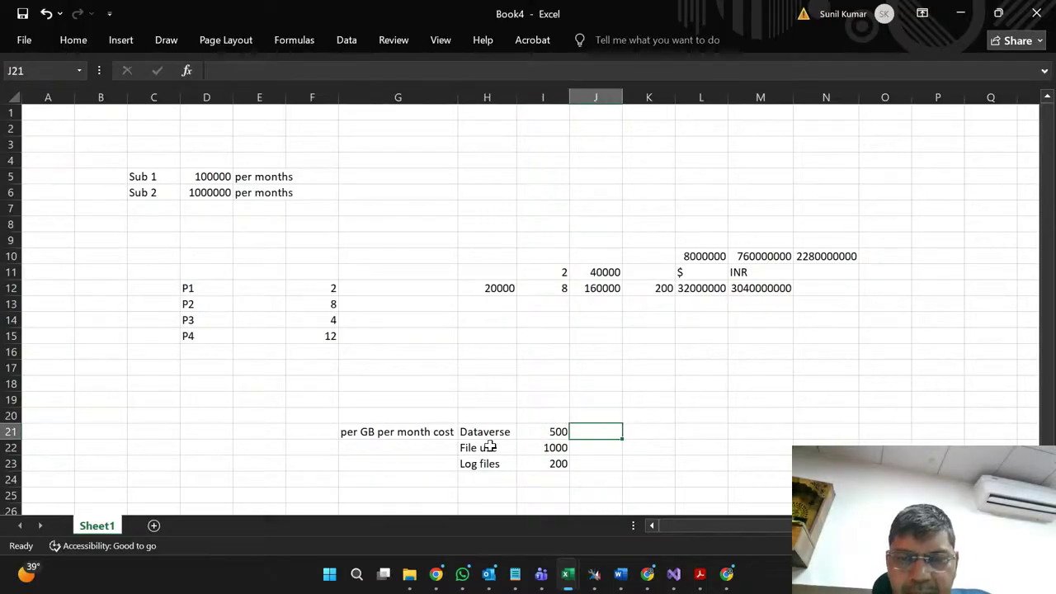
key(Left)
key(Left)
key(Right)
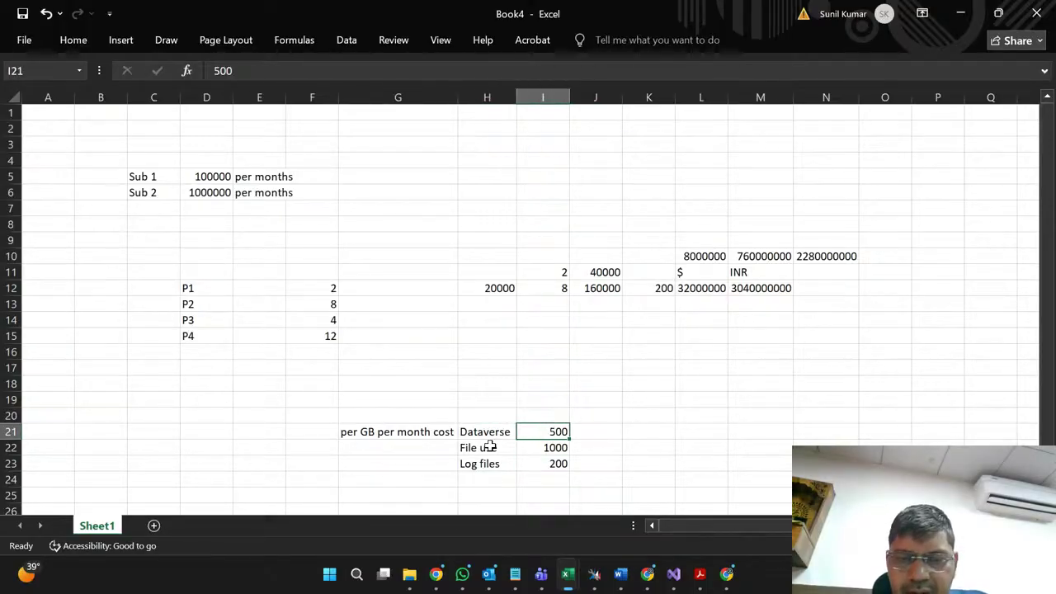
key(Right)
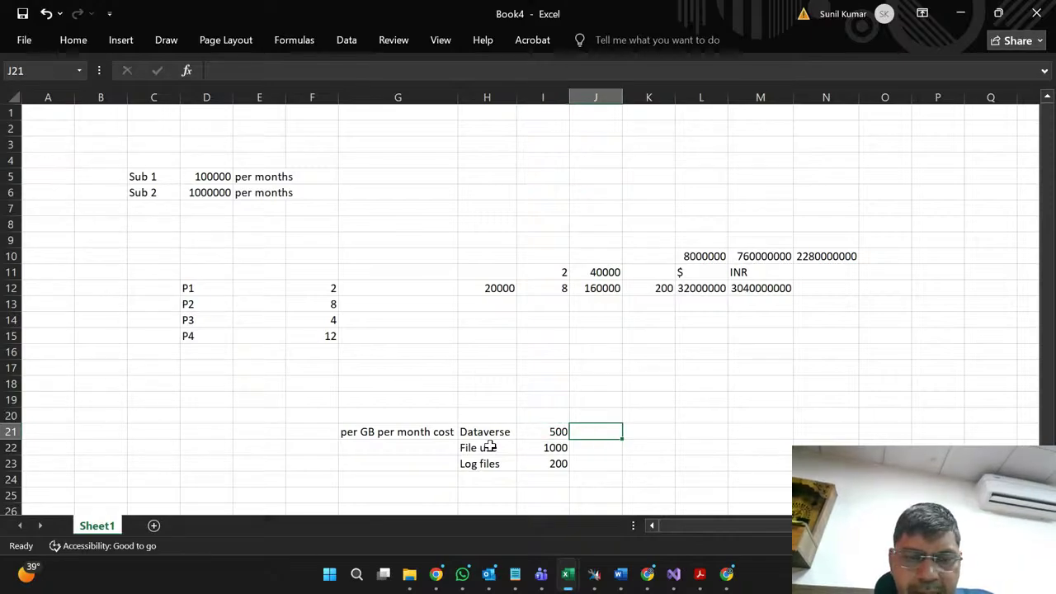
key(Left)
key(Left)
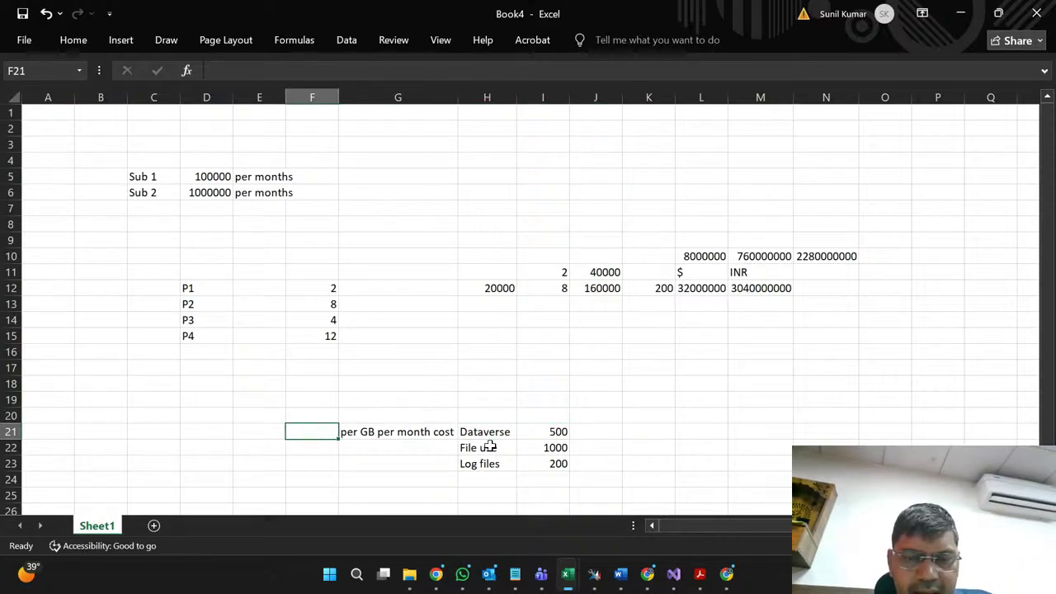
Step: Enter the formula =I21*35 in cell J21 to calculate the monthly Dataverse cost
key(Right)
key(Right)
key(Right)
key(Right)
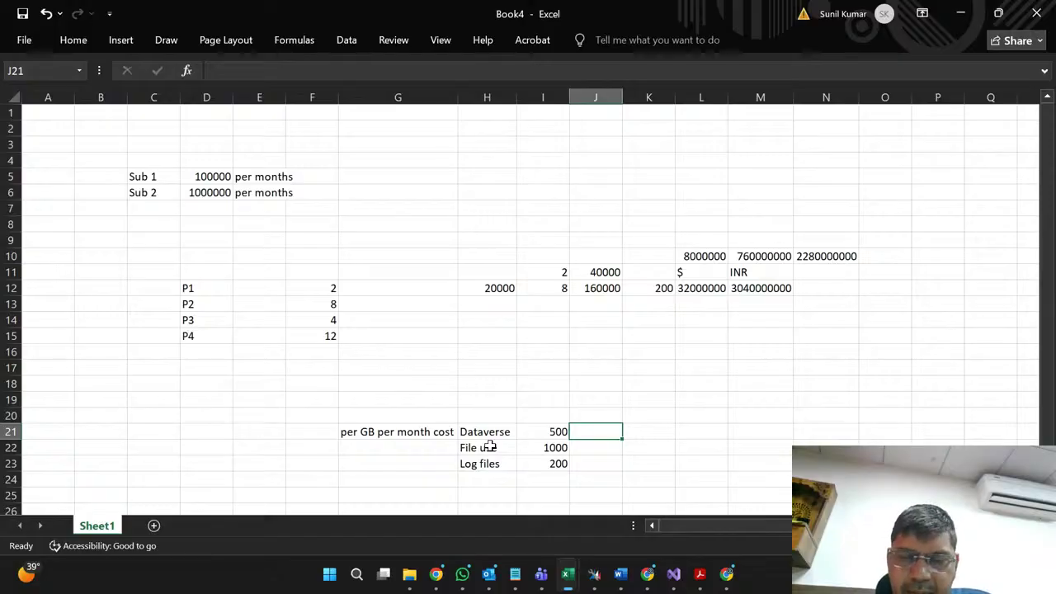
text(=)
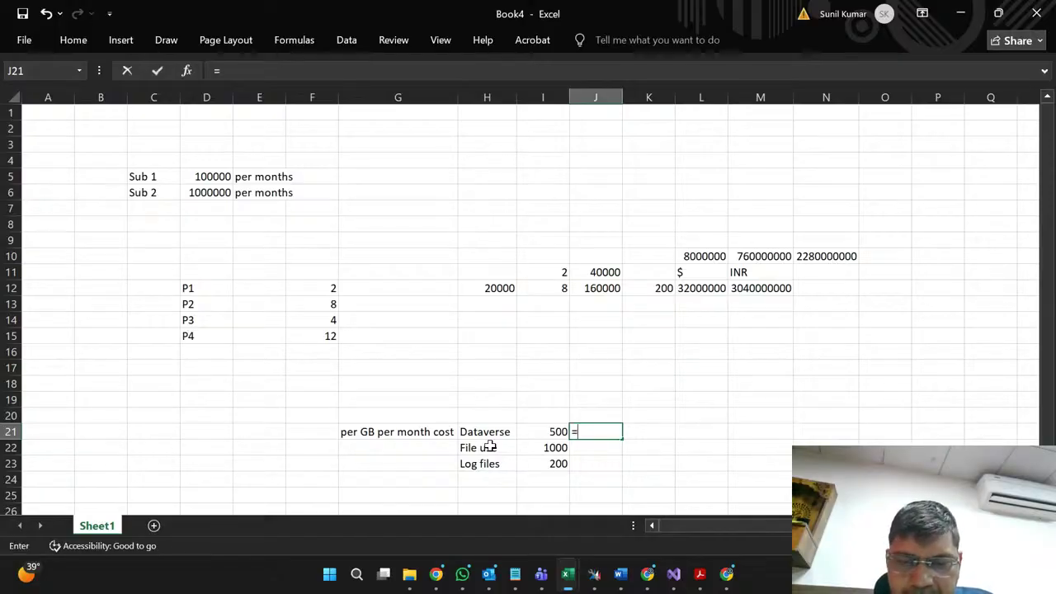
click(555, 429)
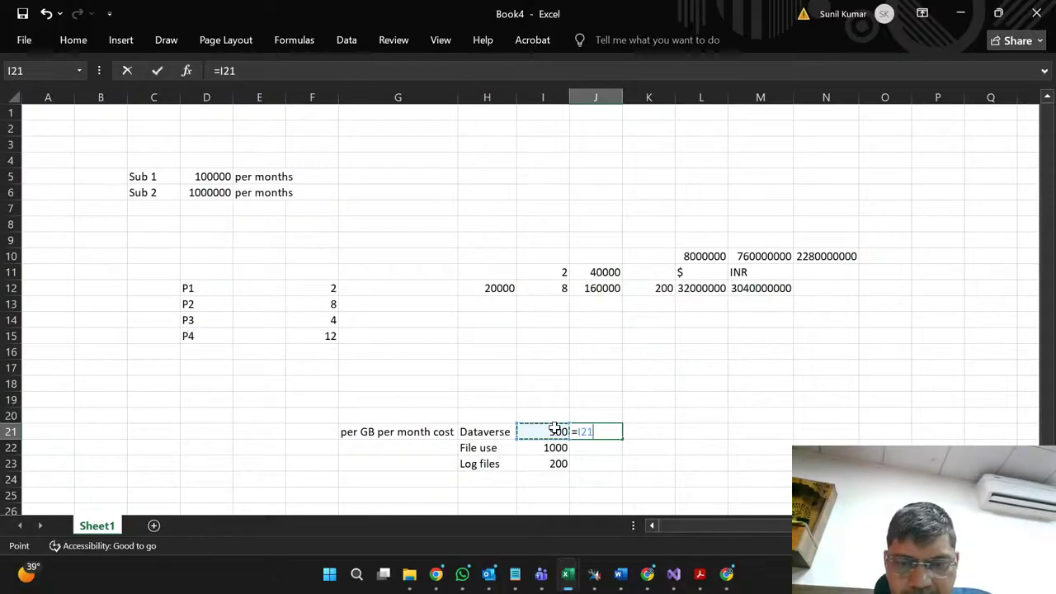
text(*)
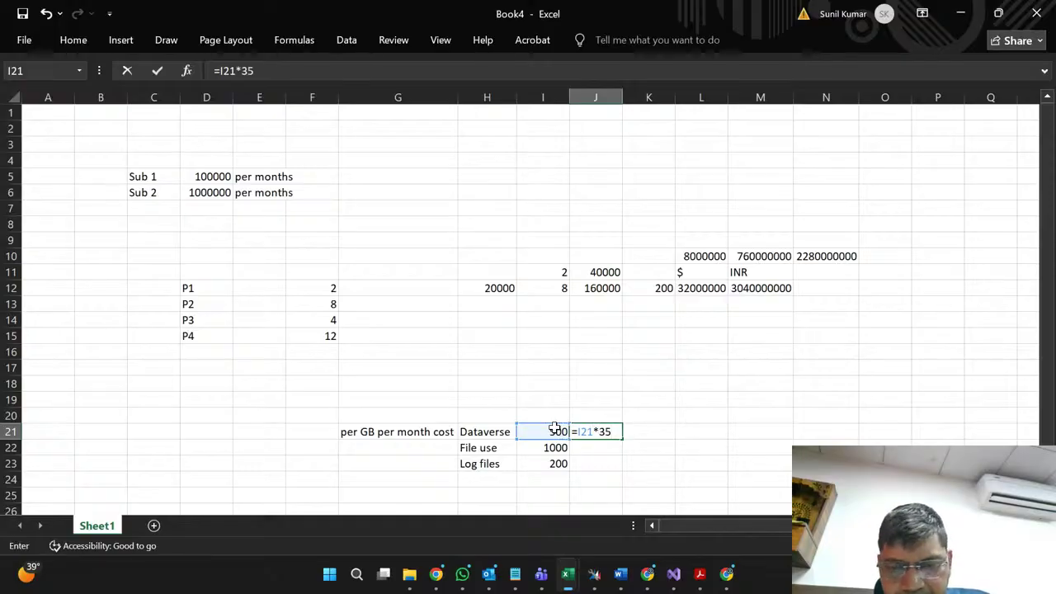
key(Tab)
key(Left)
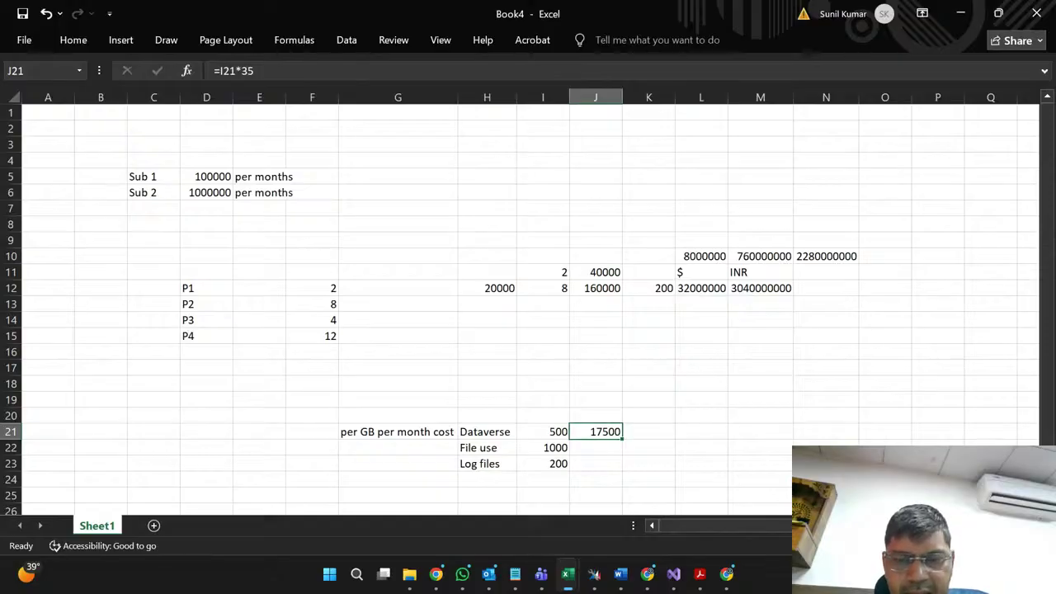
Step: Add the headings "per month" in J20 and "per years" in K20, and autofit the width of column J
key(Up)
text(p)
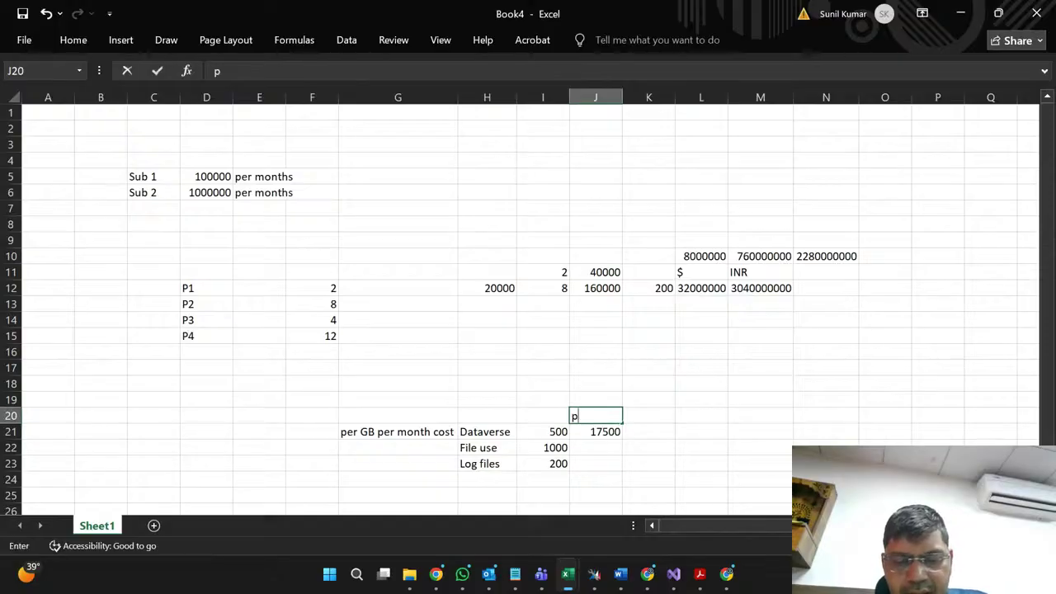
text(er month)
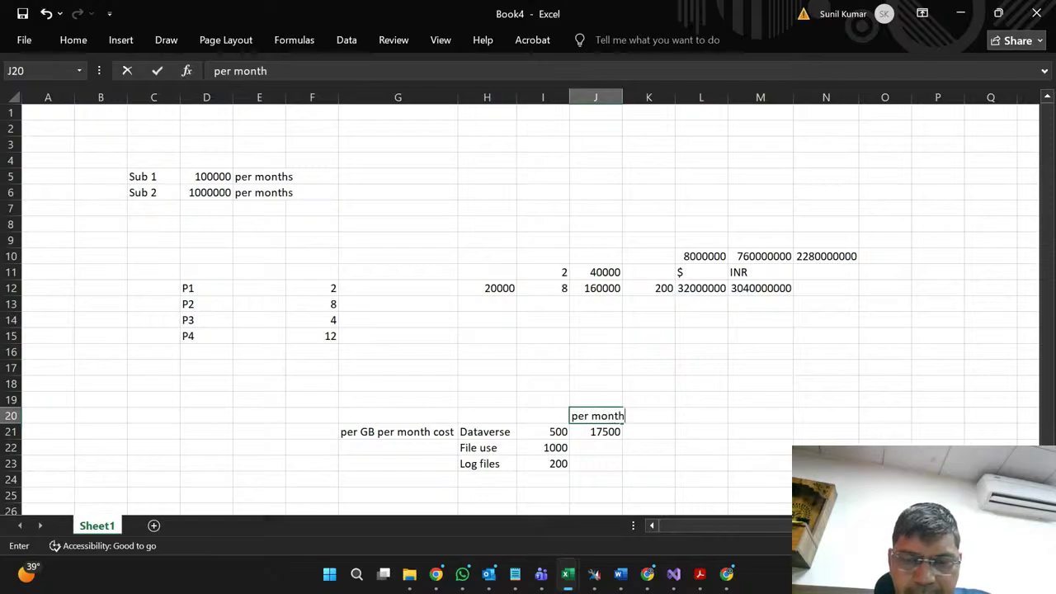
key(Tab)
text(pe)
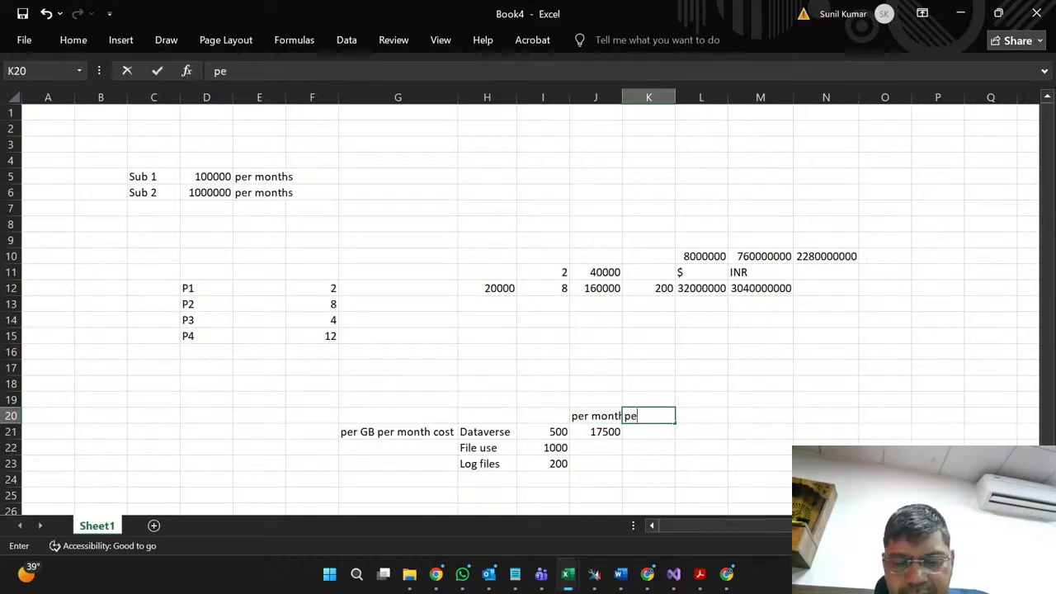
text(r years)
key(Down)
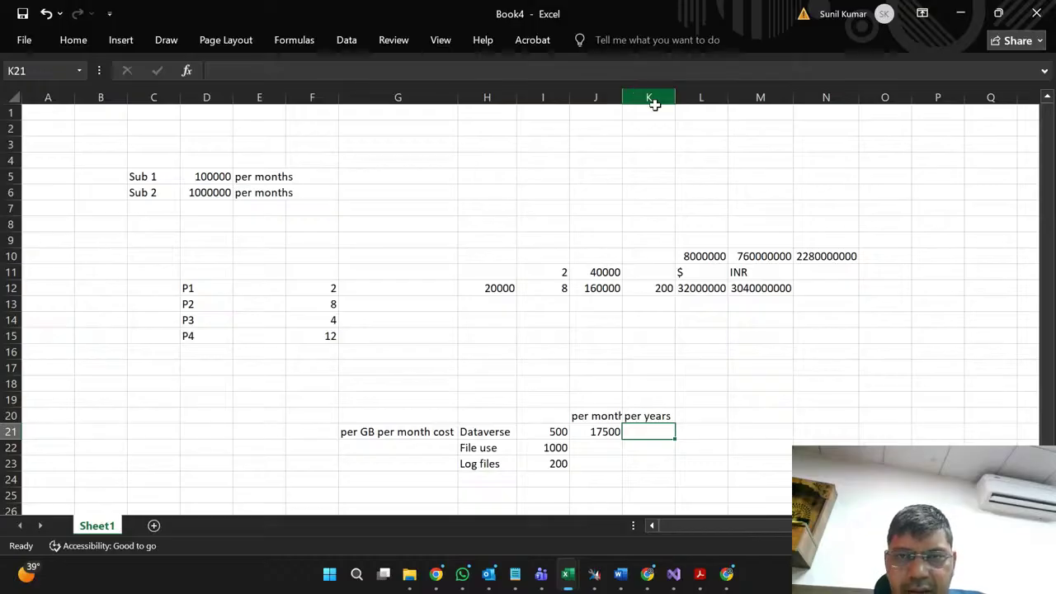
double_click(627, 96)
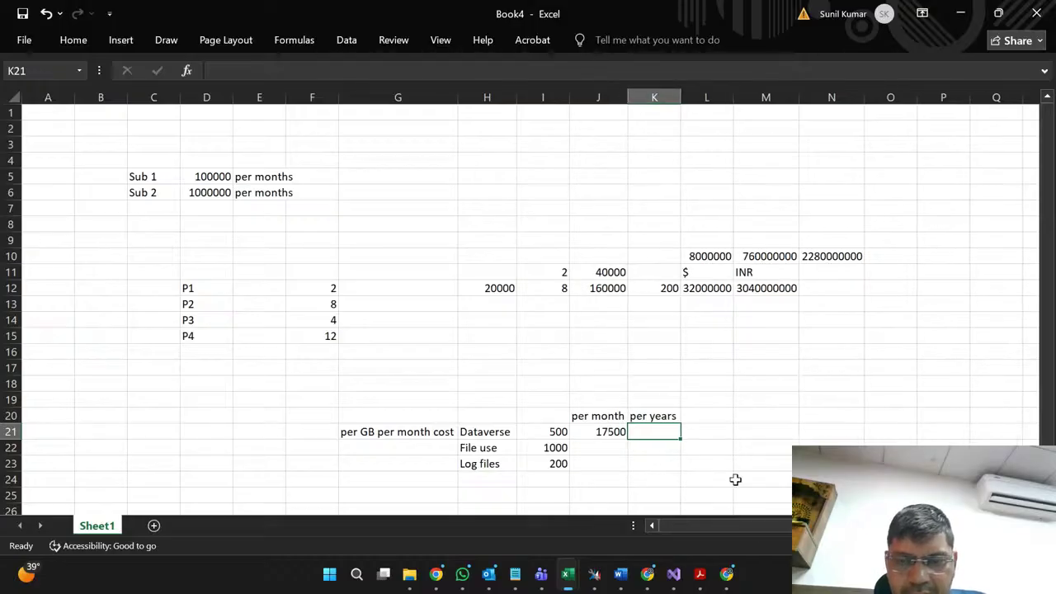
Step: Enter the formula =J21*12 in cell K21 to calculate the yearly Dataverse cost
text(=)
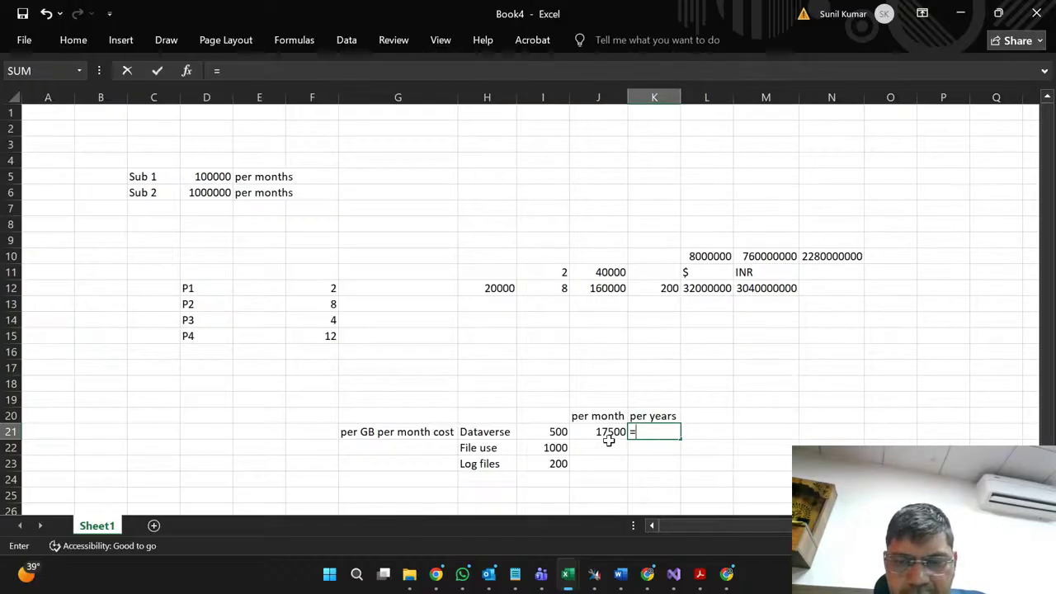
click(605, 431)
text(*12)
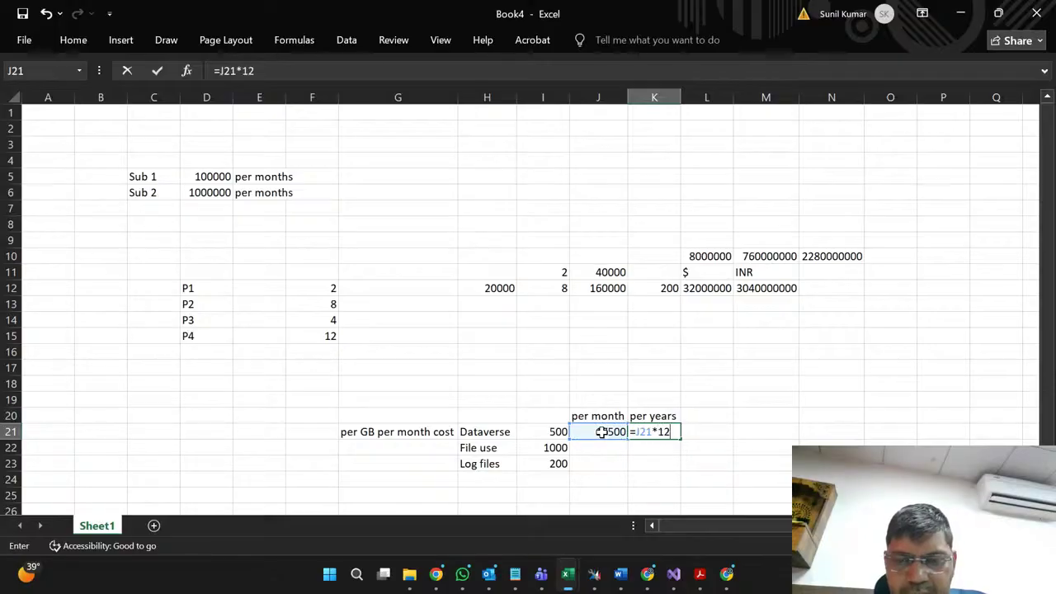
key(Return)
key(Up)
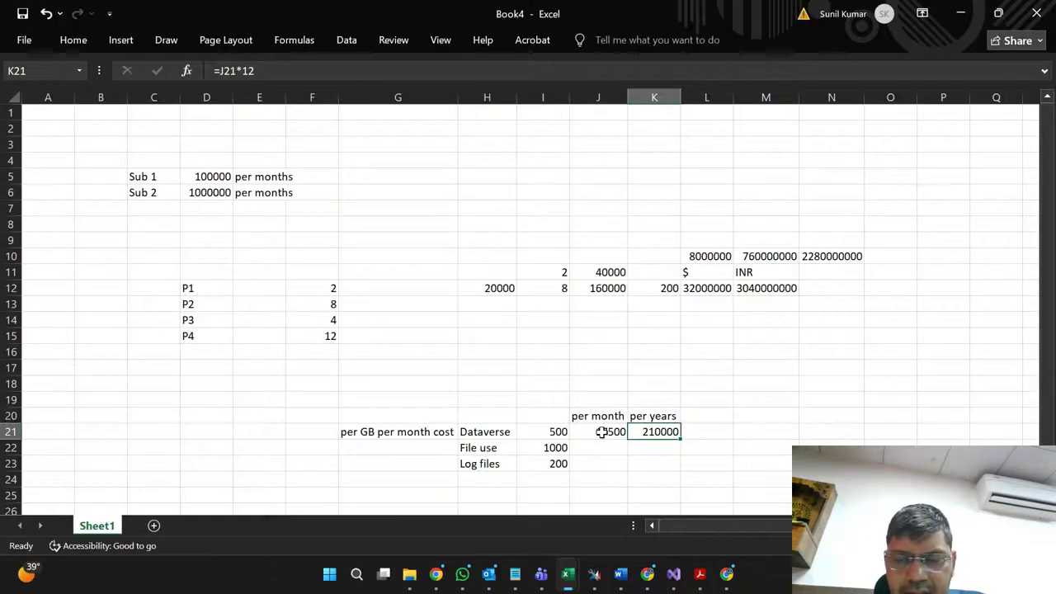
key(ctrl+c)
key(Right)
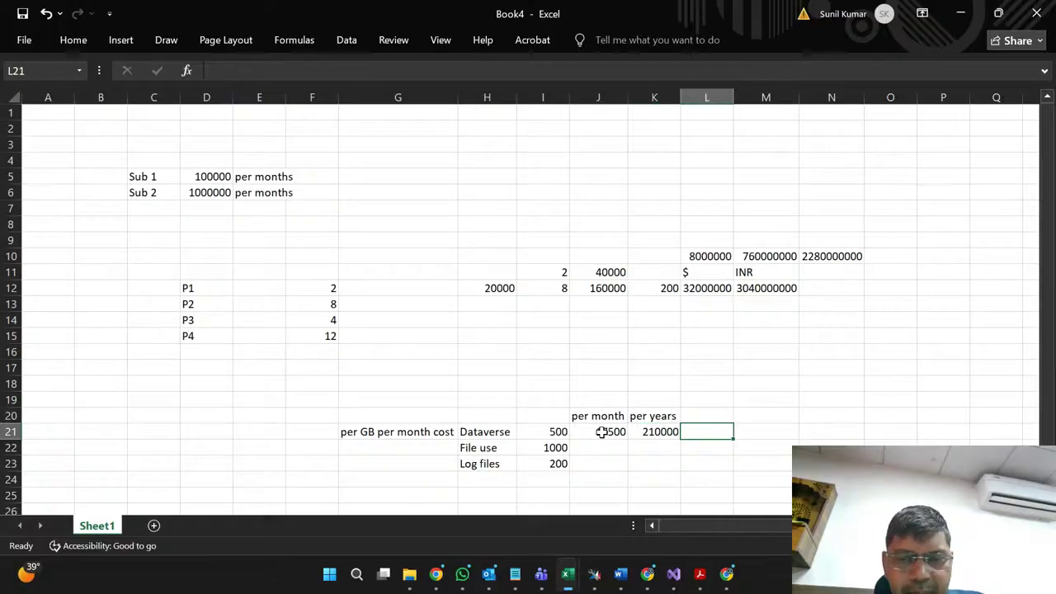
key(Left)
key(Left)
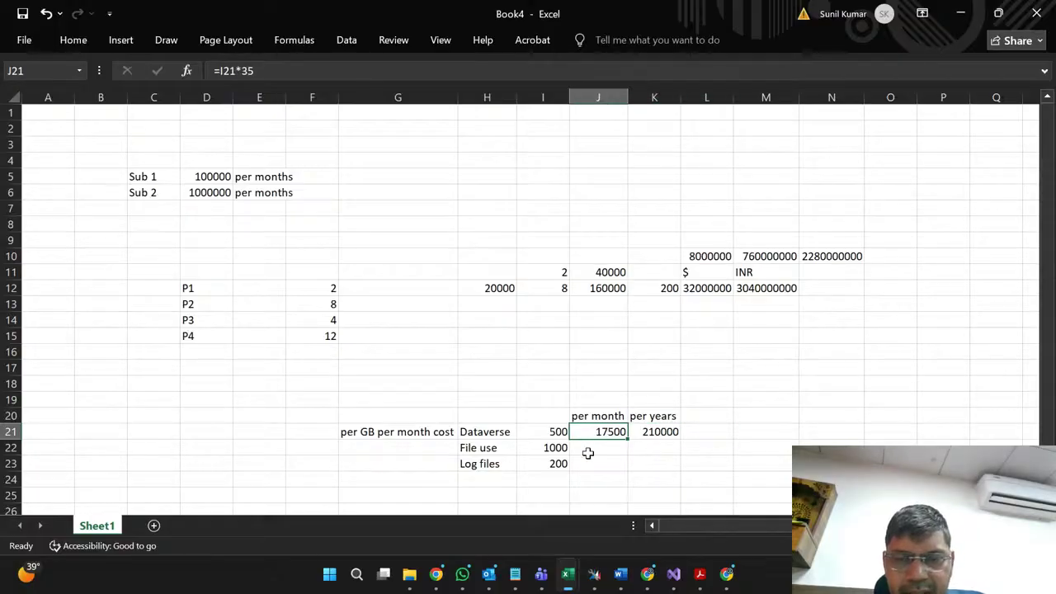
Step: Enter the formula =I22*15 in cell J22 to calculate the monthly file storage cost
click(588, 451)
text(=)
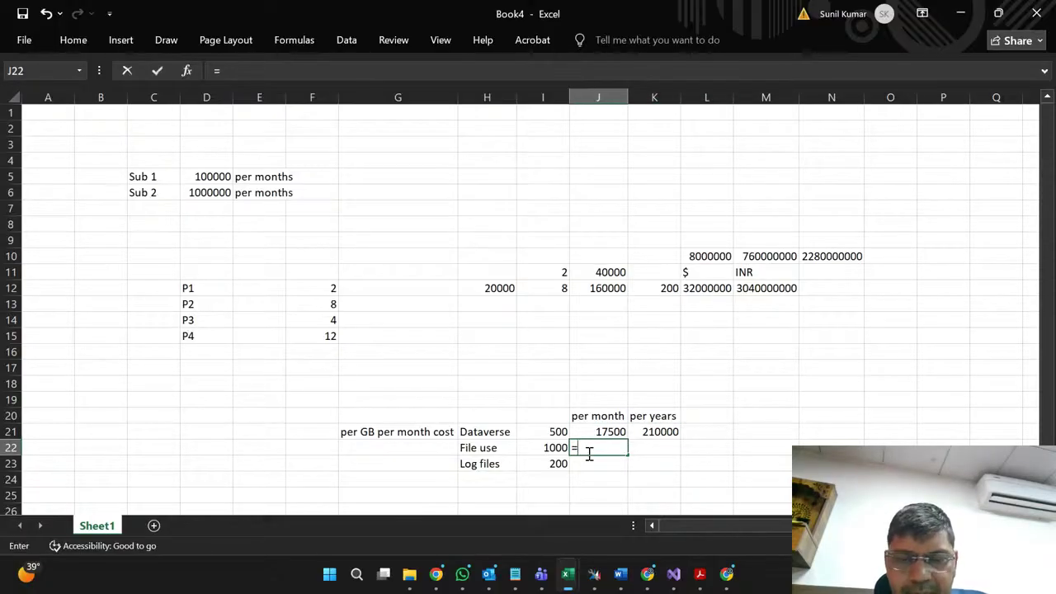
click(537, 451)
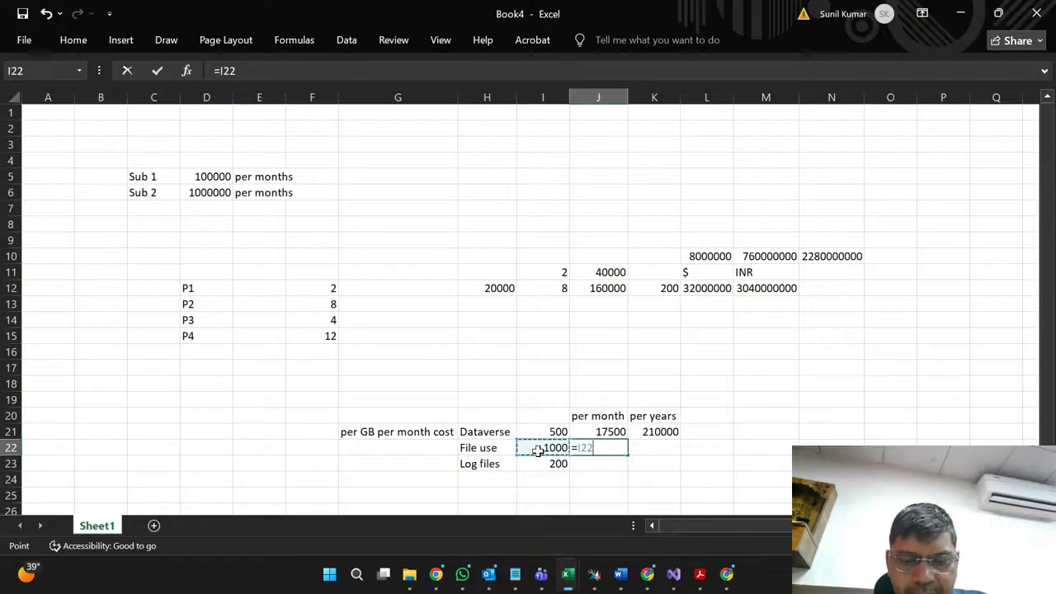
text(*15)
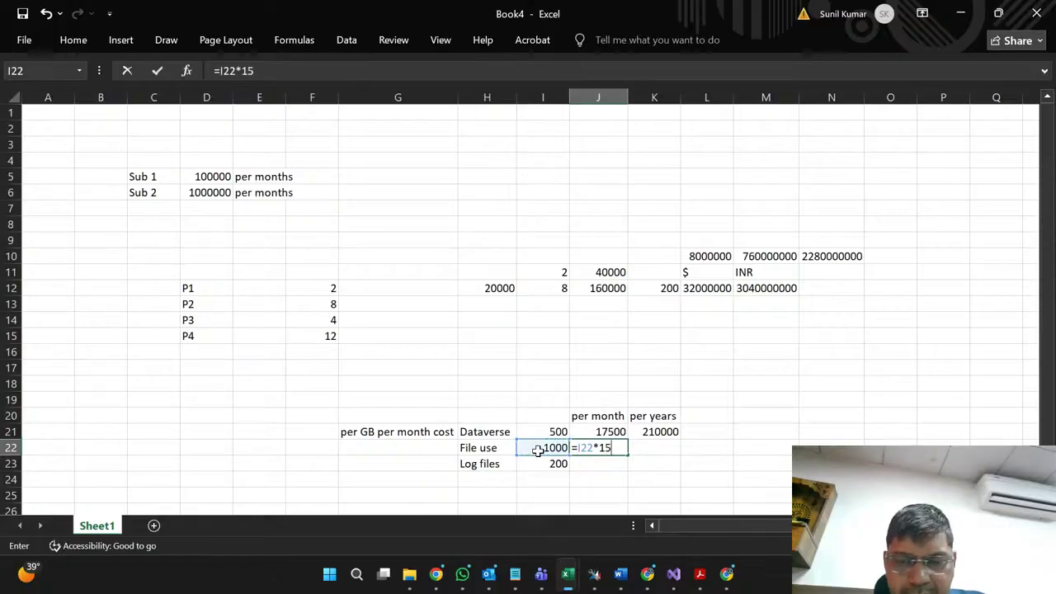
key(Return)
key(Up)
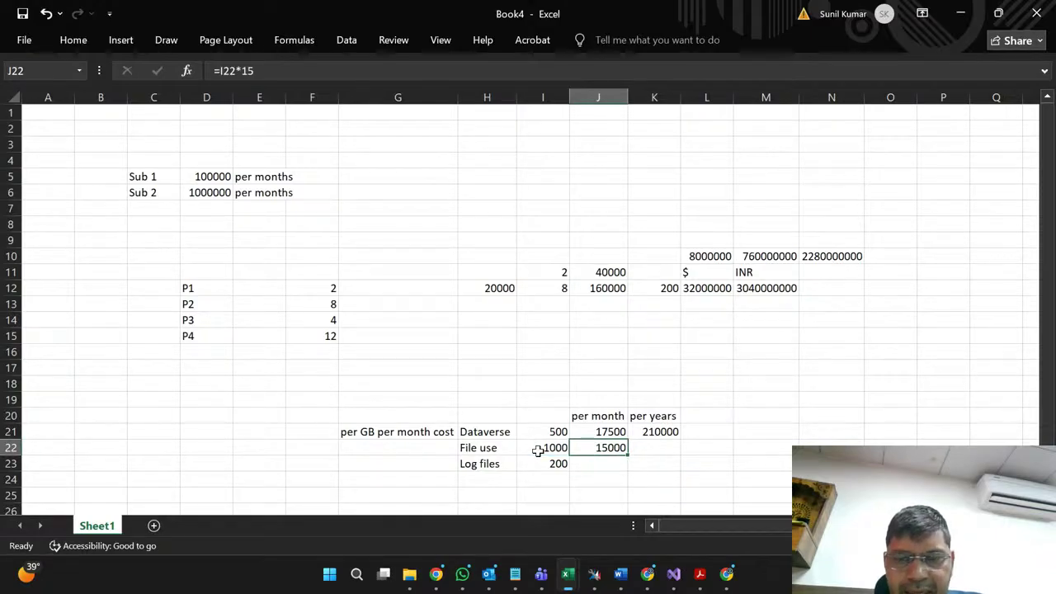
Step: Enter the formula =J22*12 in cell K22 to calculate the yearly file storage cost
key(Right)
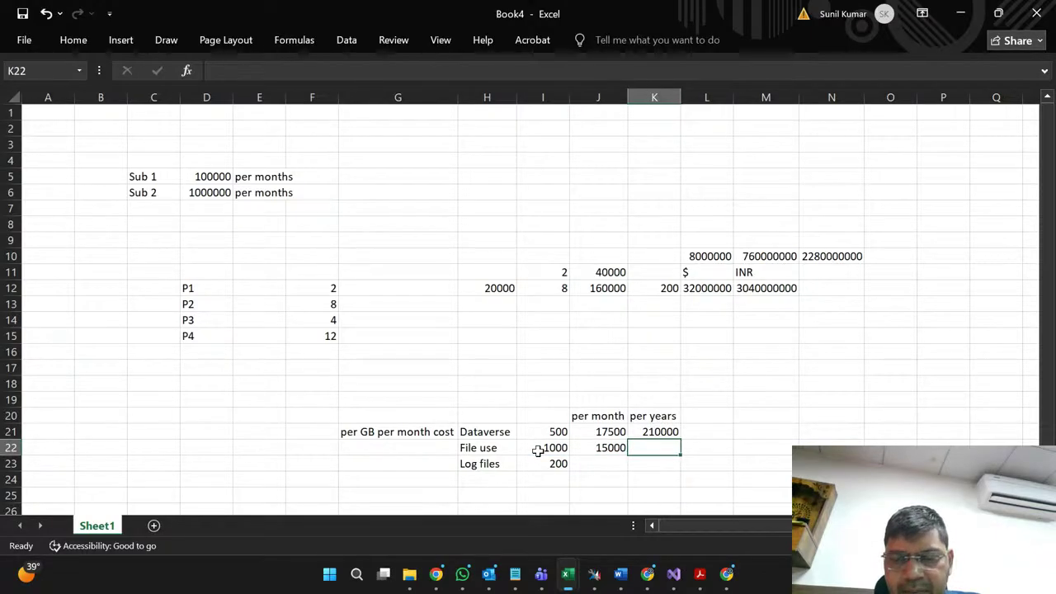
text(=)
click(603, 448)
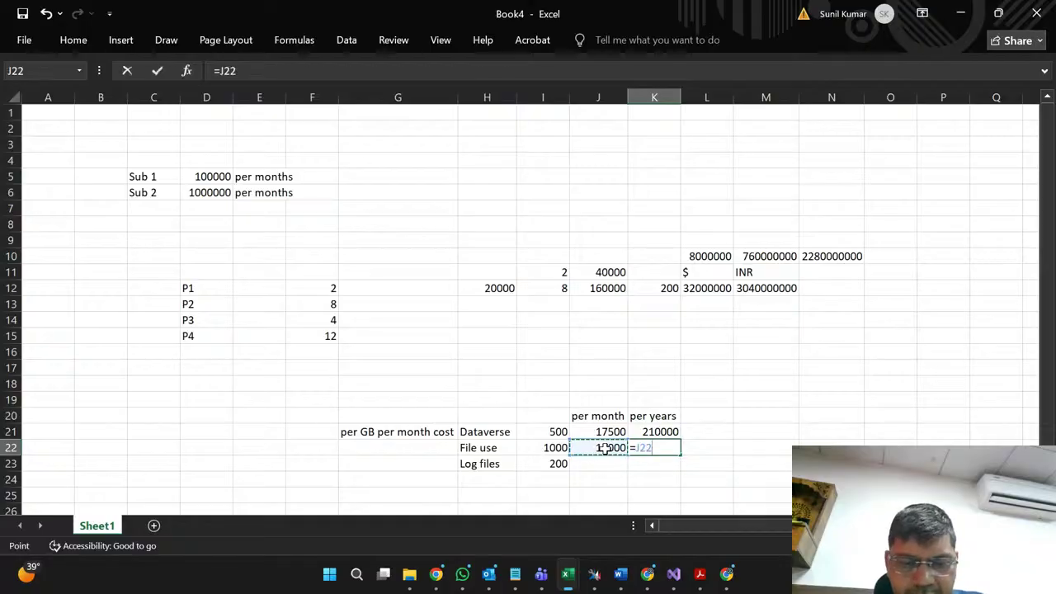
text(*)
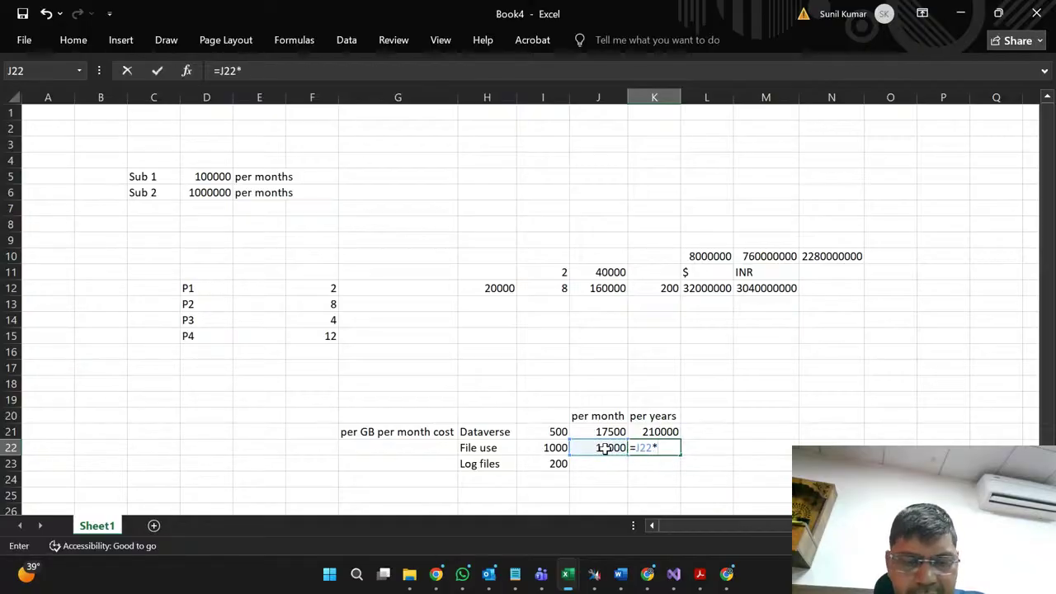
text(12)
key(Return)
key(Up)
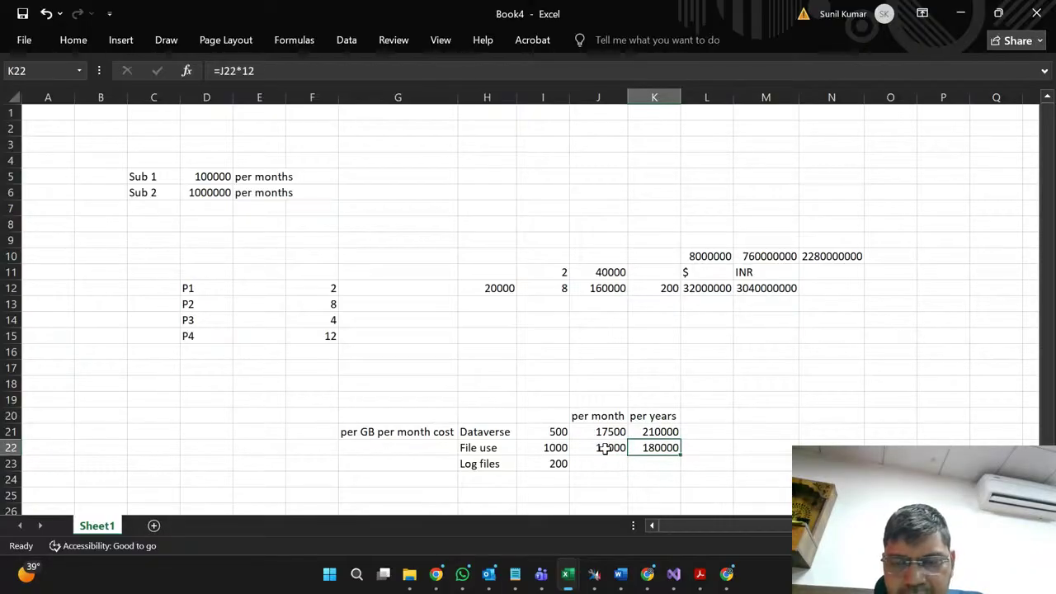
Step: Enter the formula =200*5 in cell J23 to calculate the monthly log file storage cost
key(Down)
key(Left)
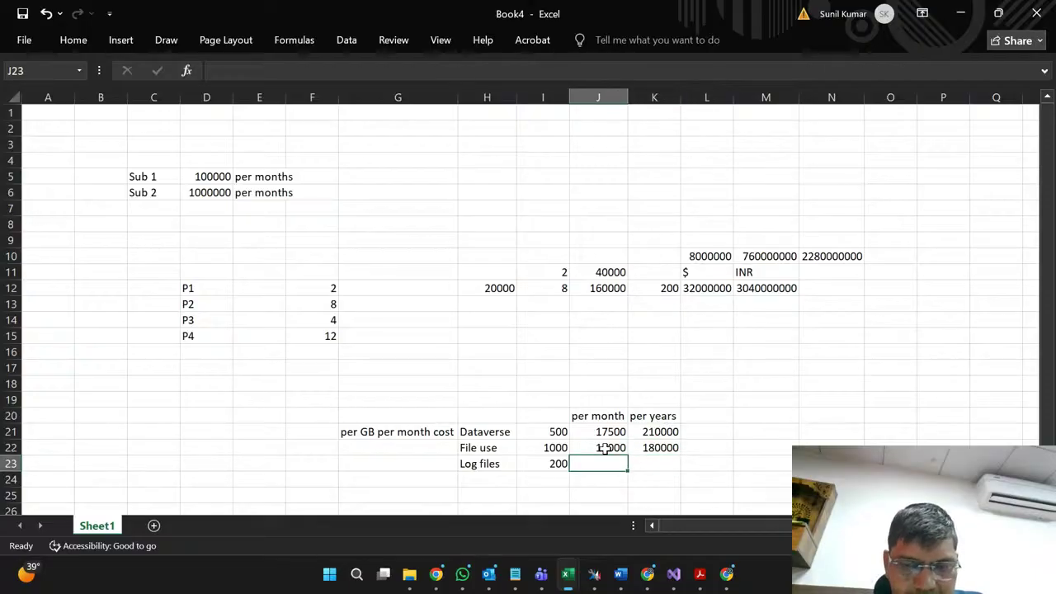
text(2)
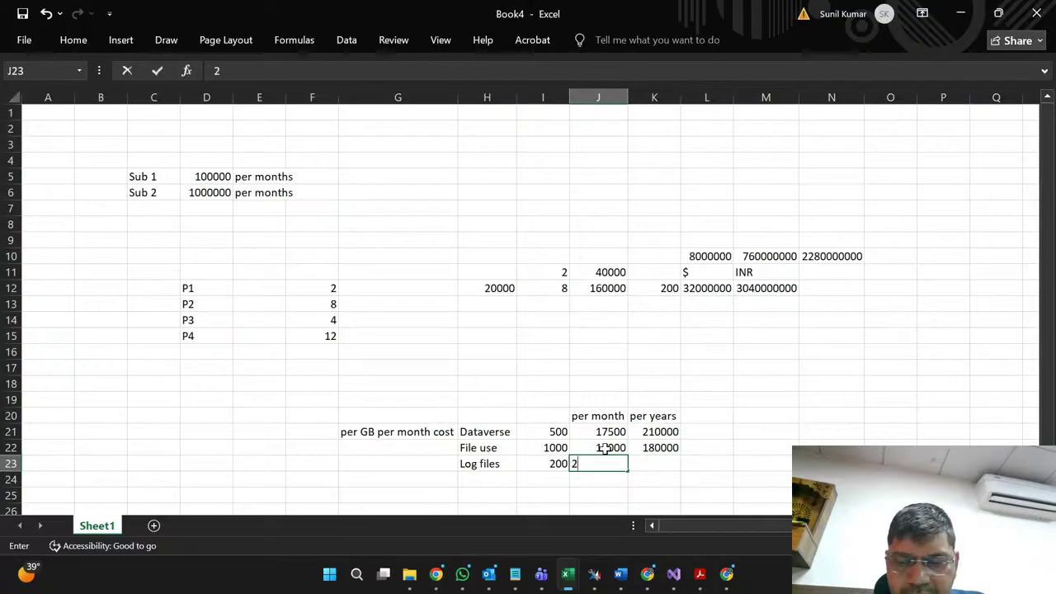
text(00*)
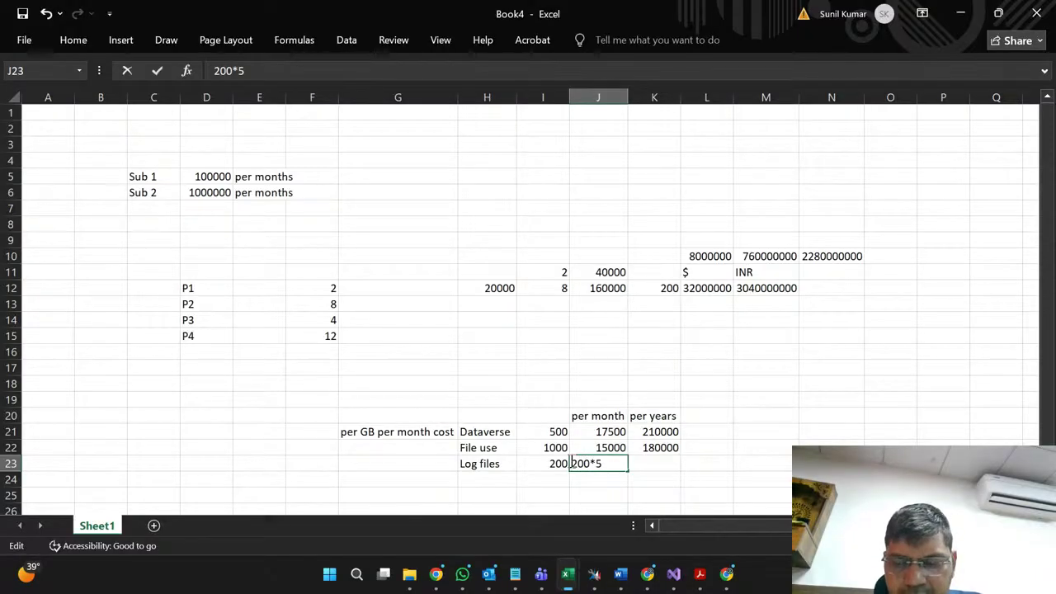
click(570, 464)
text(=)
key(Return)
key(Up)
Step: Enter the formula =J23*12 in cell K23 to calculate the yearly log file storage cost
key(Right)
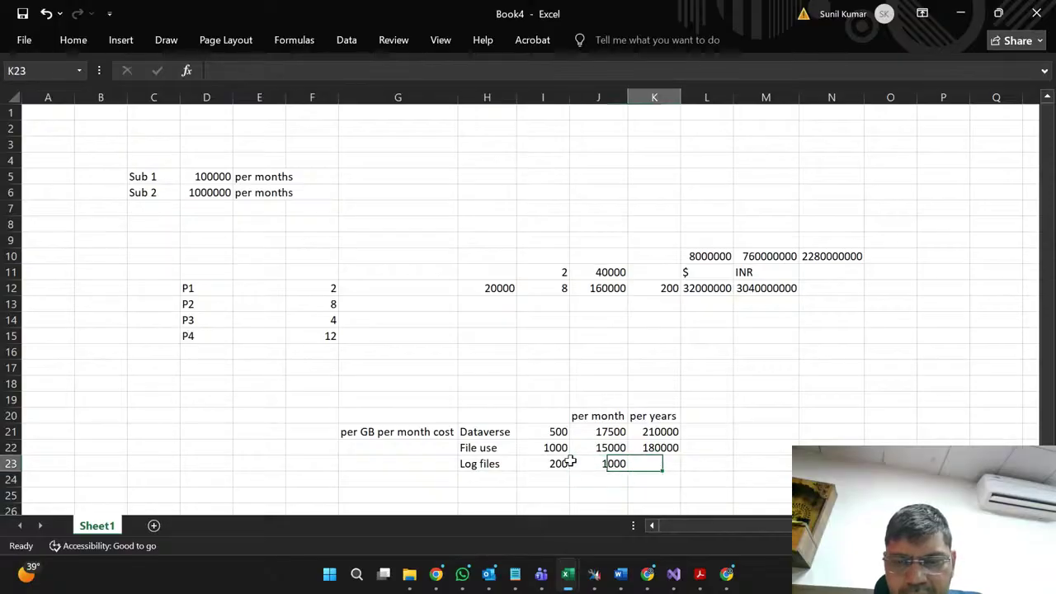
text(=)
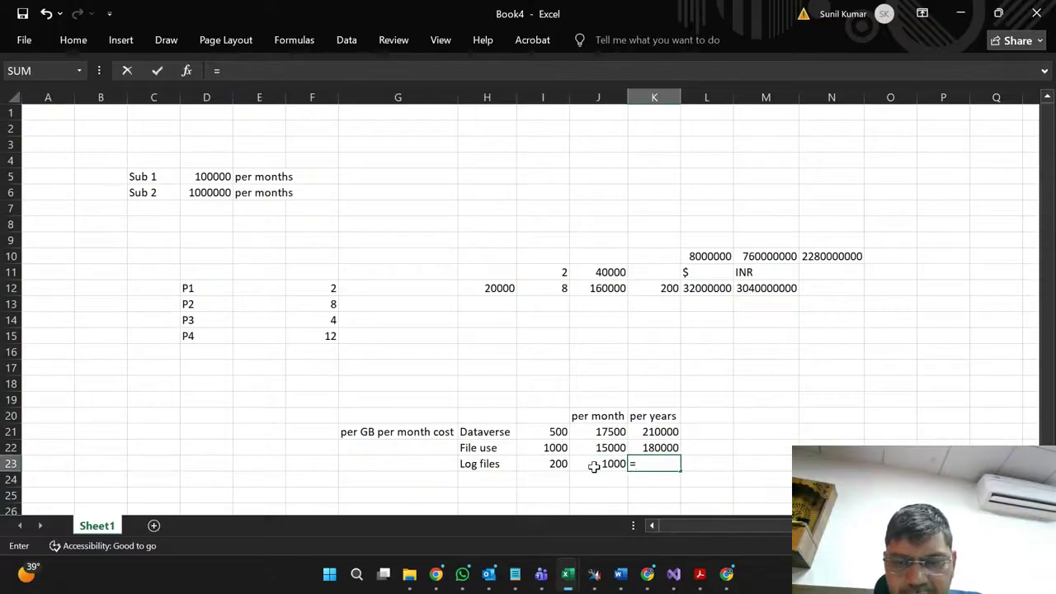
click(594, 466)
text(*12)
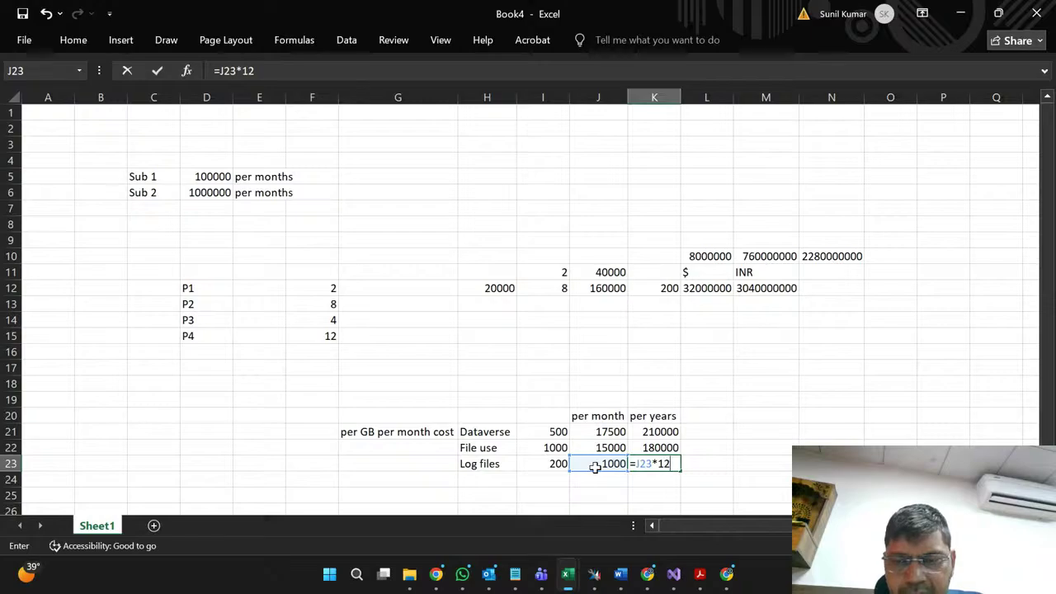
key(Return)
Step: Total the yearly costs in cell K25 with the formula =SUM(K21:K23)
key(Down)
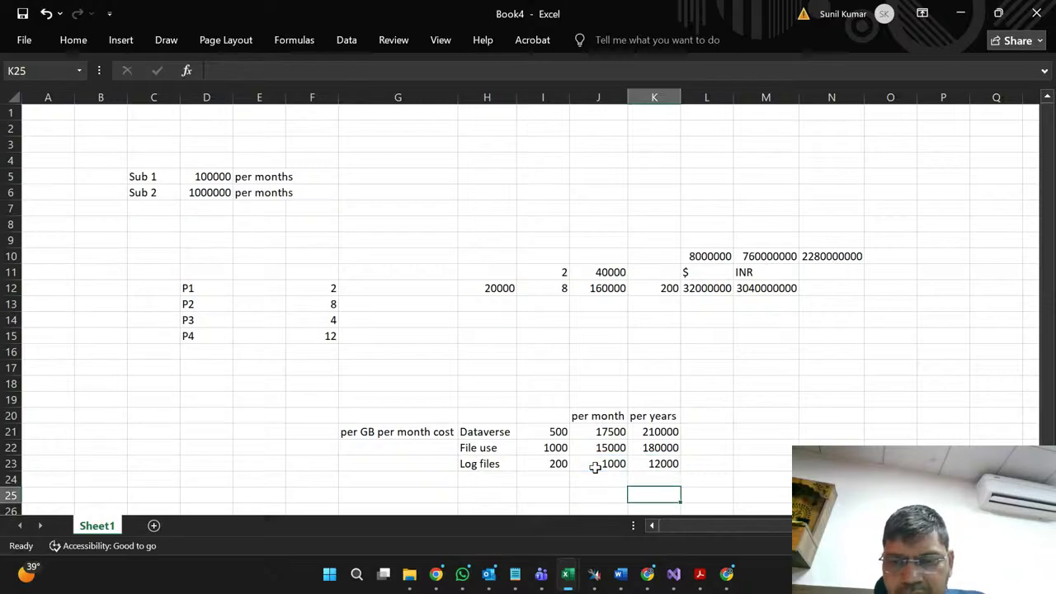
text(=Sum()
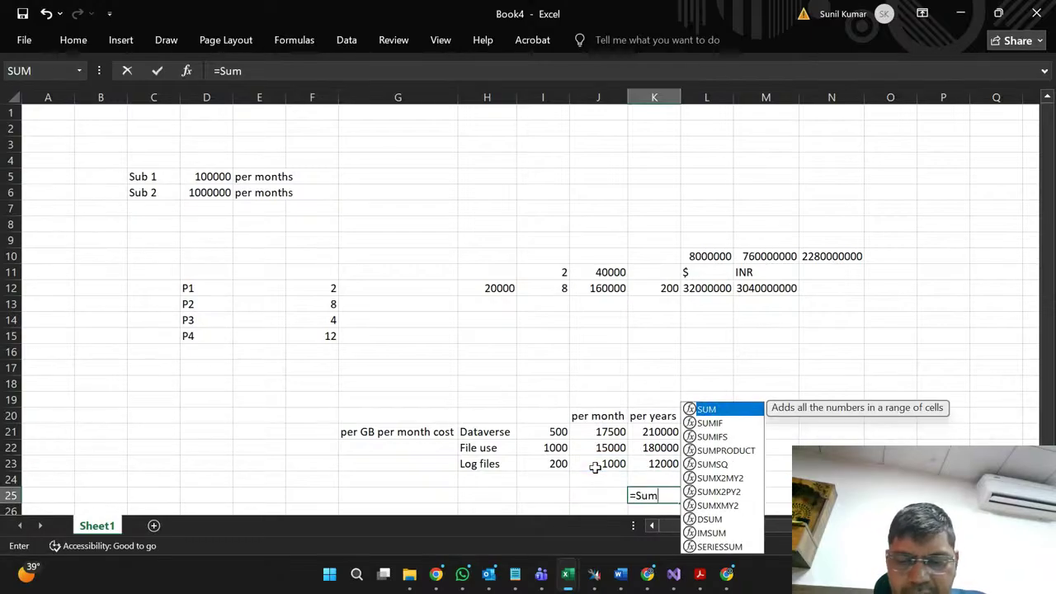
click(657, 428)
key(shift+Down)
key(shift+Down)
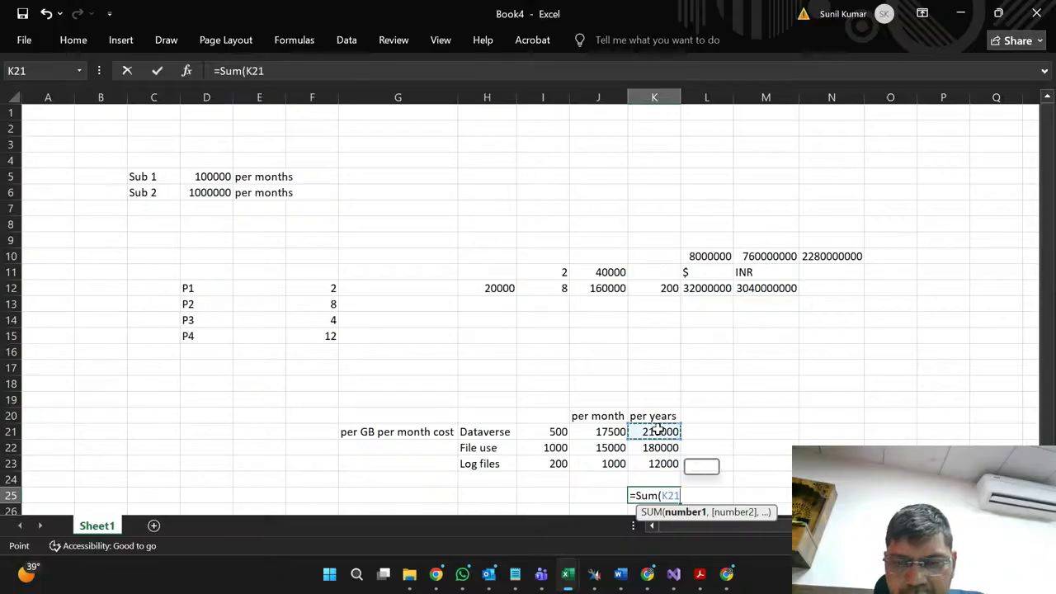
key(Return)
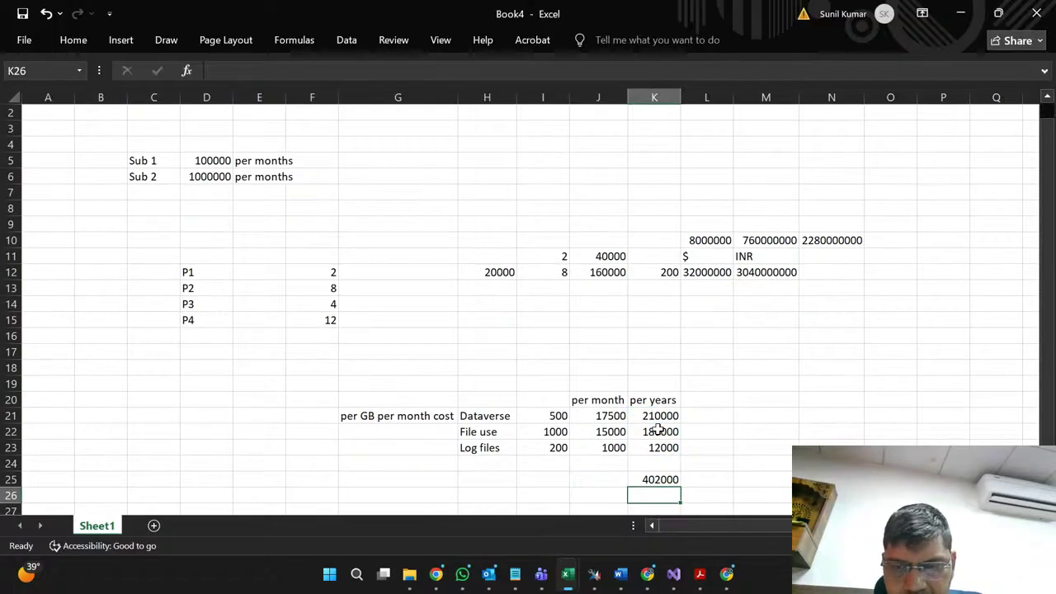
Step: Enter the currency heading "$" in cell K19 above the "per years" heading
key(Up)
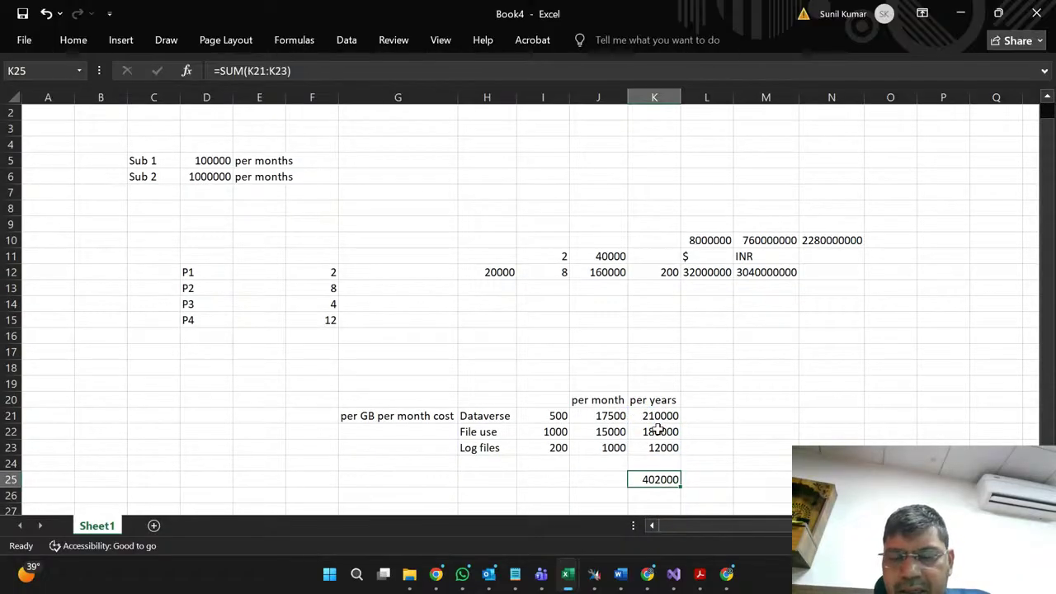
key(Up)
key(Up)
key(Up)
key(Up)
key(Up)
key(Up)
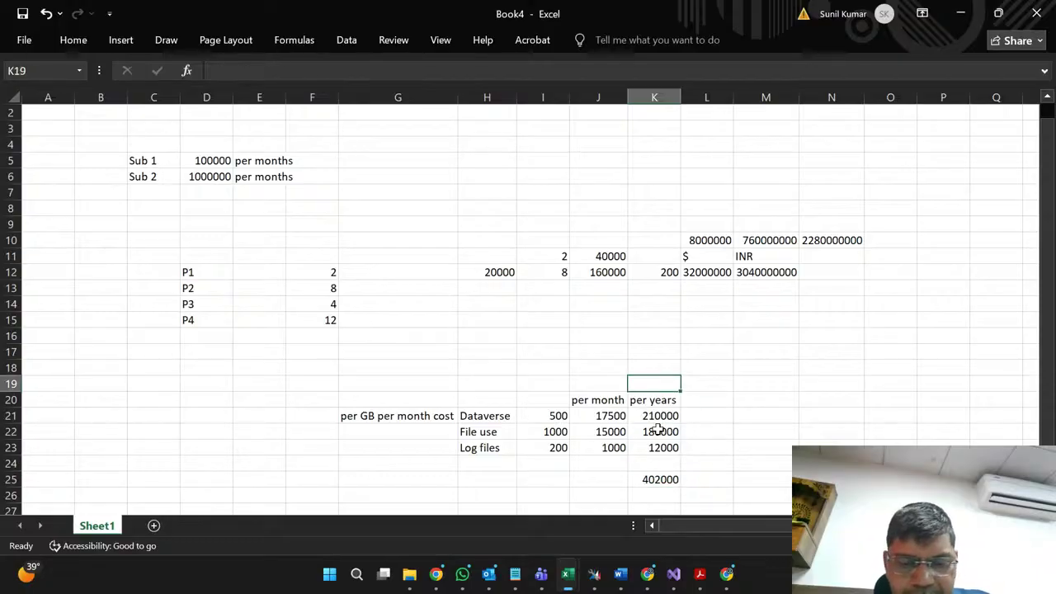
text($)
key(Return)
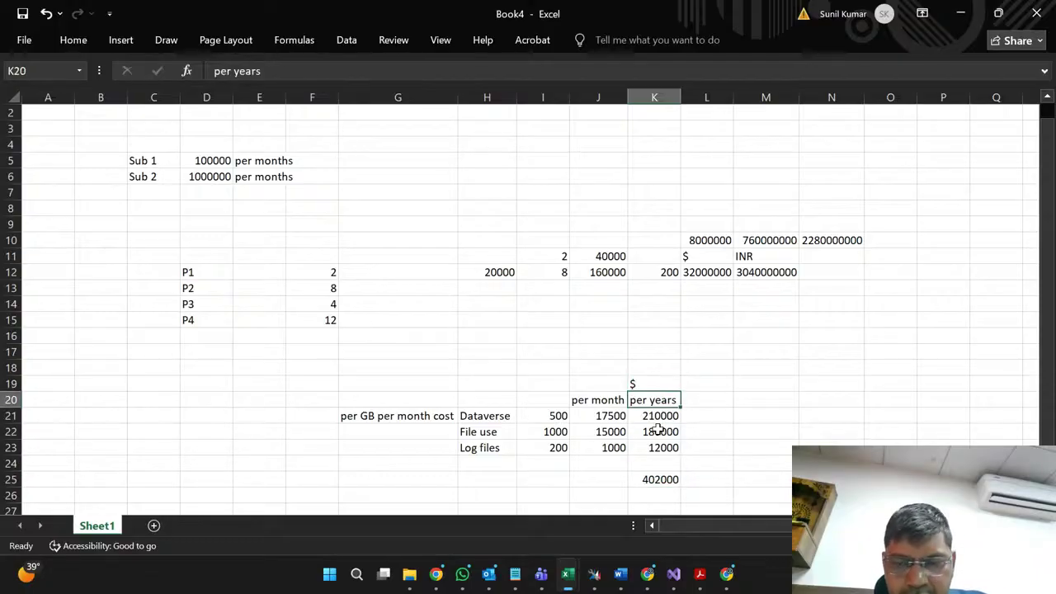
Step: Enter the currency heading "INR" in cell L19, beside the dollar heading
key(Down)
key(Down)
key(Down)
key(Down)
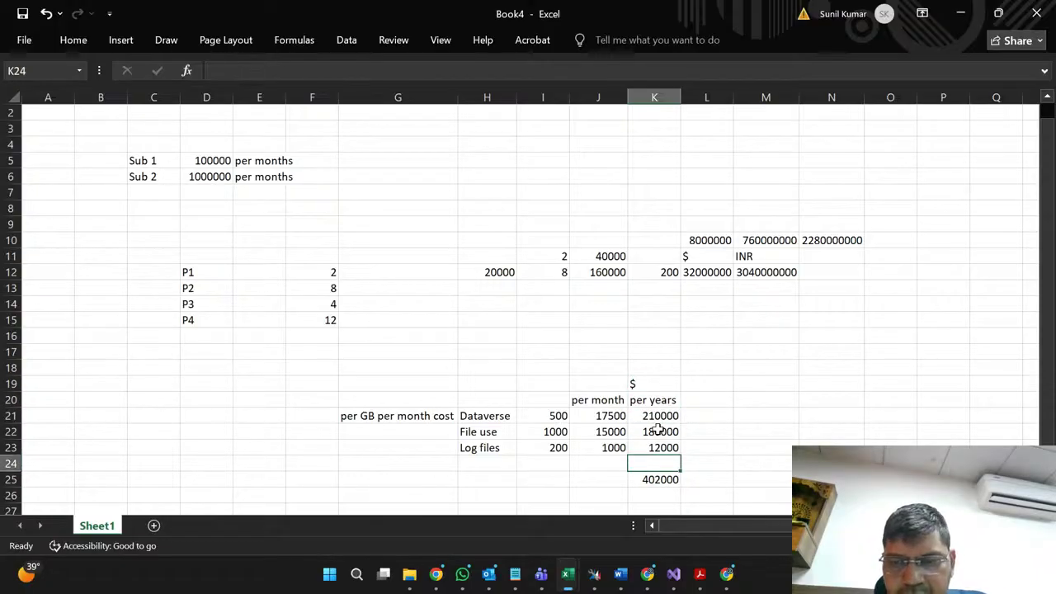
key(Up)
key(Up)
key(Up)
key(Up)
key(Up)
key(Right)
text(I)
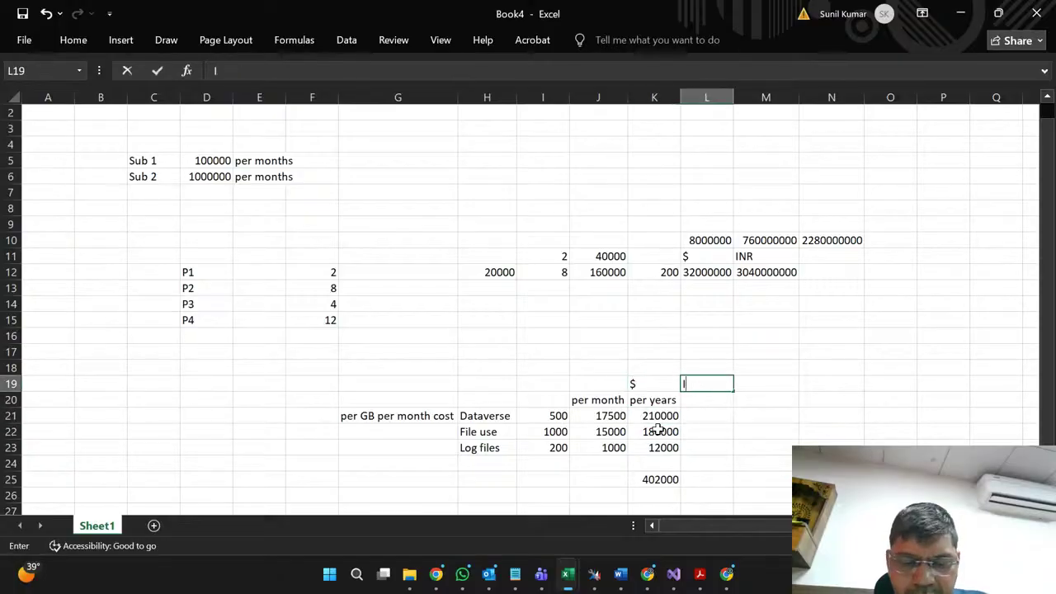
text(NR)
key(Return)
Step: Convert the yearly total to INR by entering the formula =K25*95 in cell L25
key(Down)
key(Down)
key(Down)
key(Down)
key(Down)
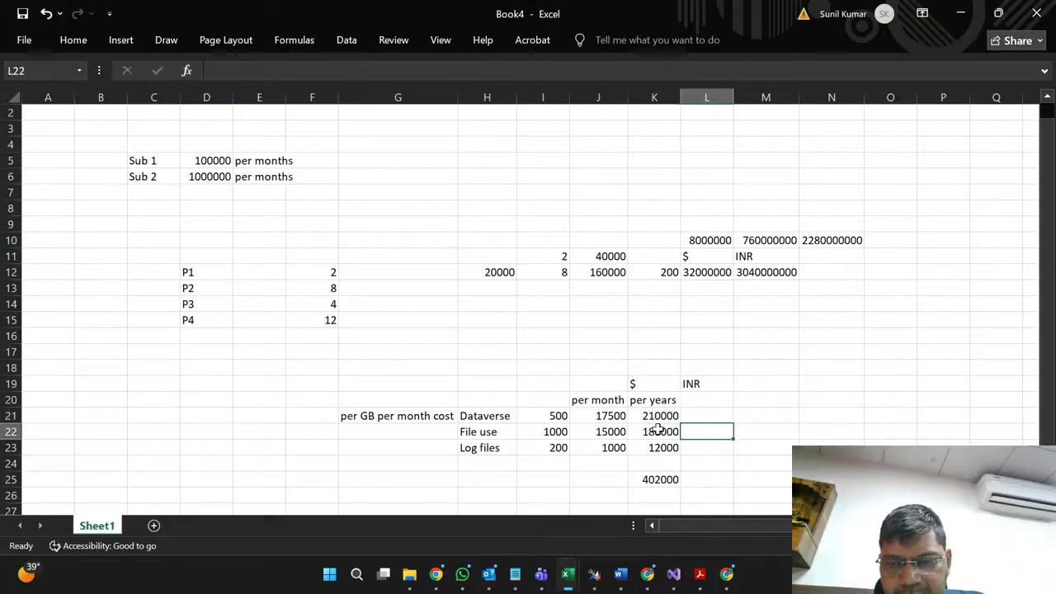
text(=)
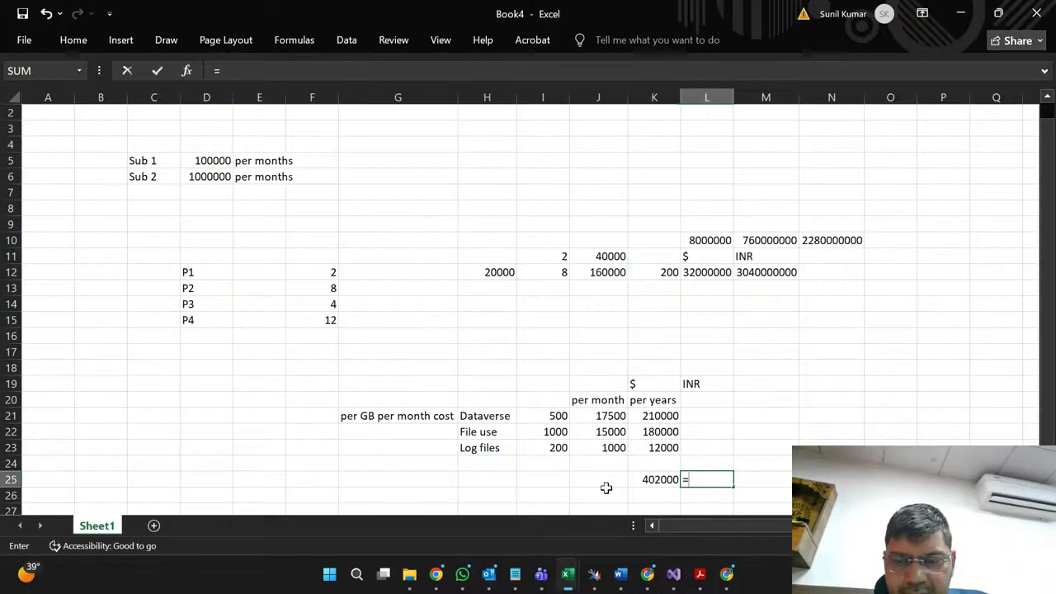
click(652, 479)
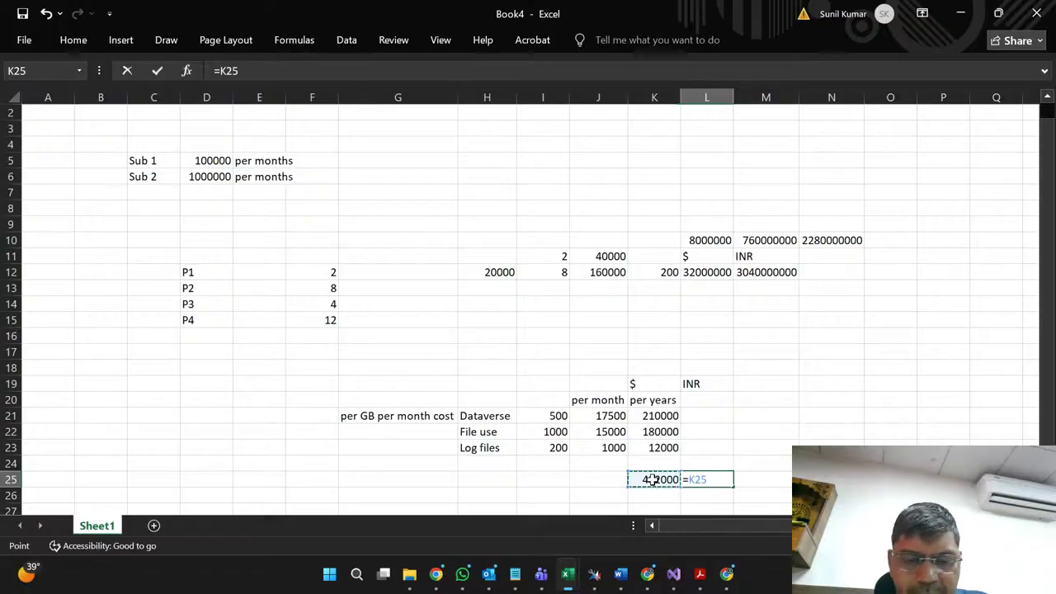
text(*)
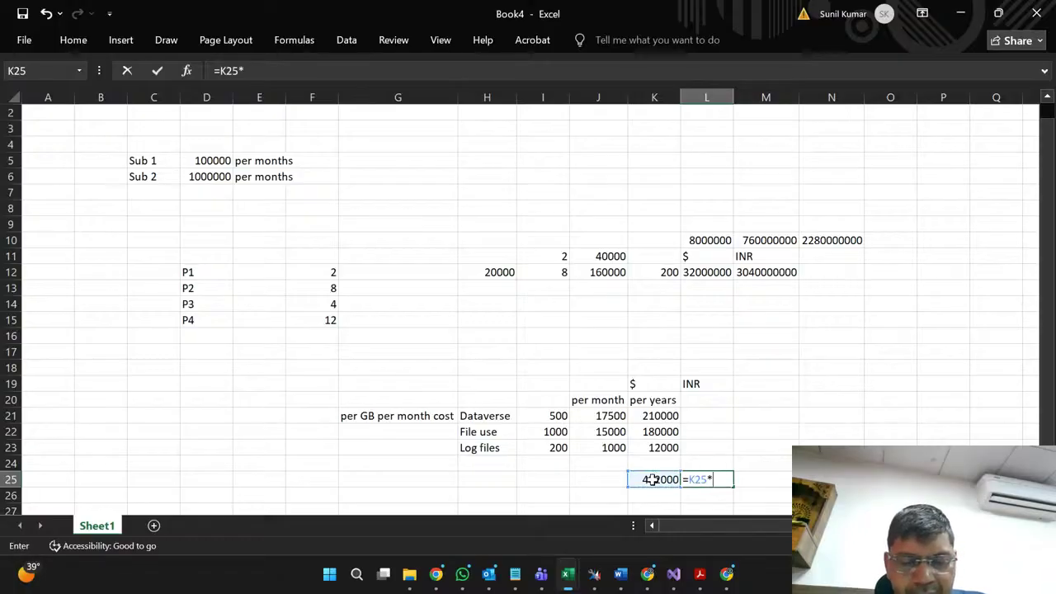
text(95)
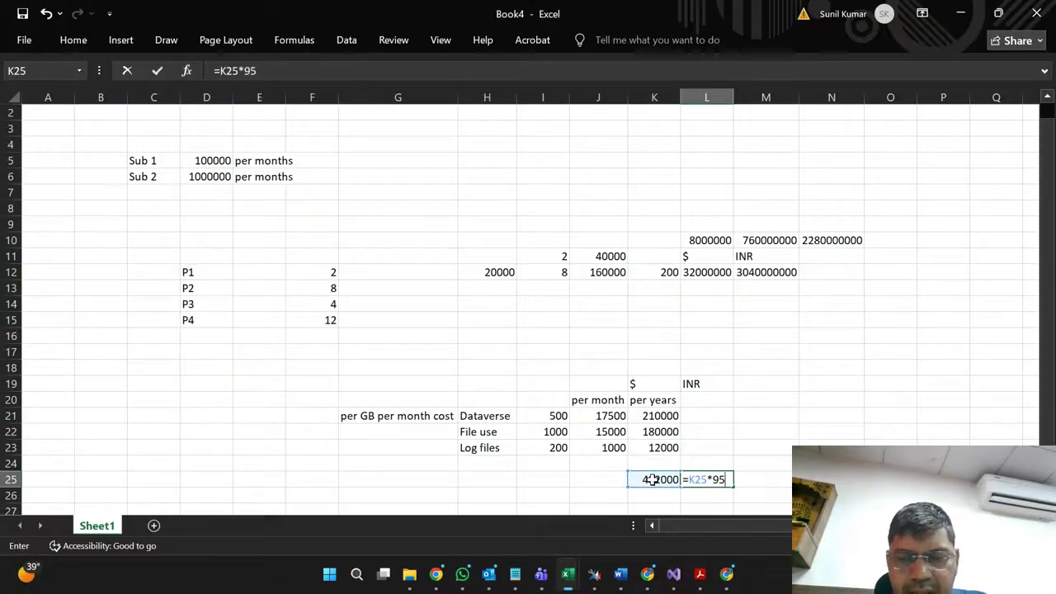
key(Return)
key(Up)
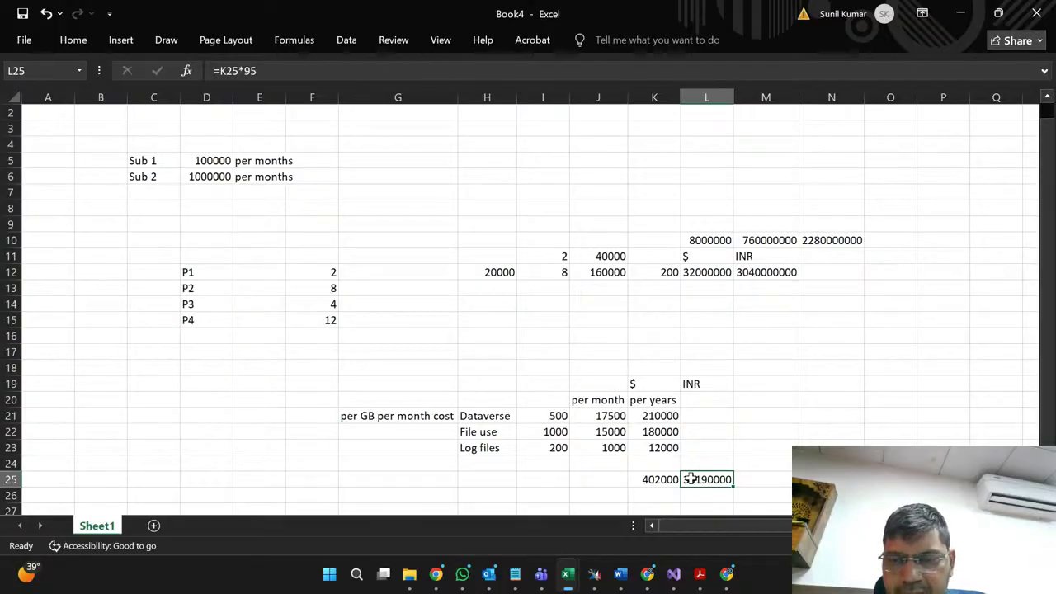
click(699, 414)
text(=)
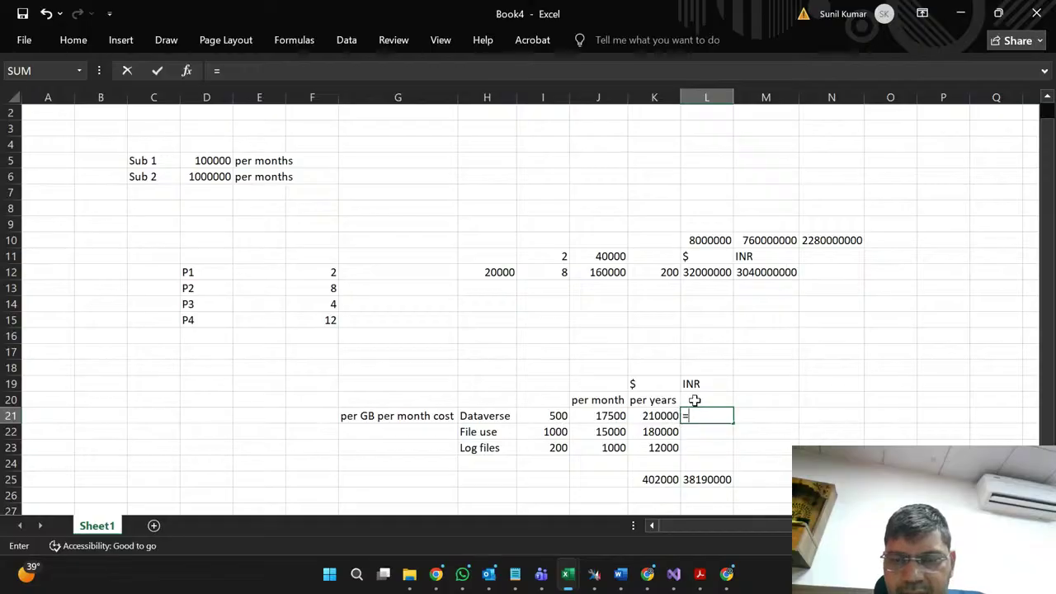
key(Up)
key(Up)
key(Up)
key(Up)
key(Up)
key(Up)
key(Up)
key(Up)
key(Up)
key(Up)
key(Up)
key(Up)
key(Up)
key(Up)
key(Up)
key(Up)
key(Up)
key(Up)
key(Up)
key(BackSpace)
key(BackSpace)
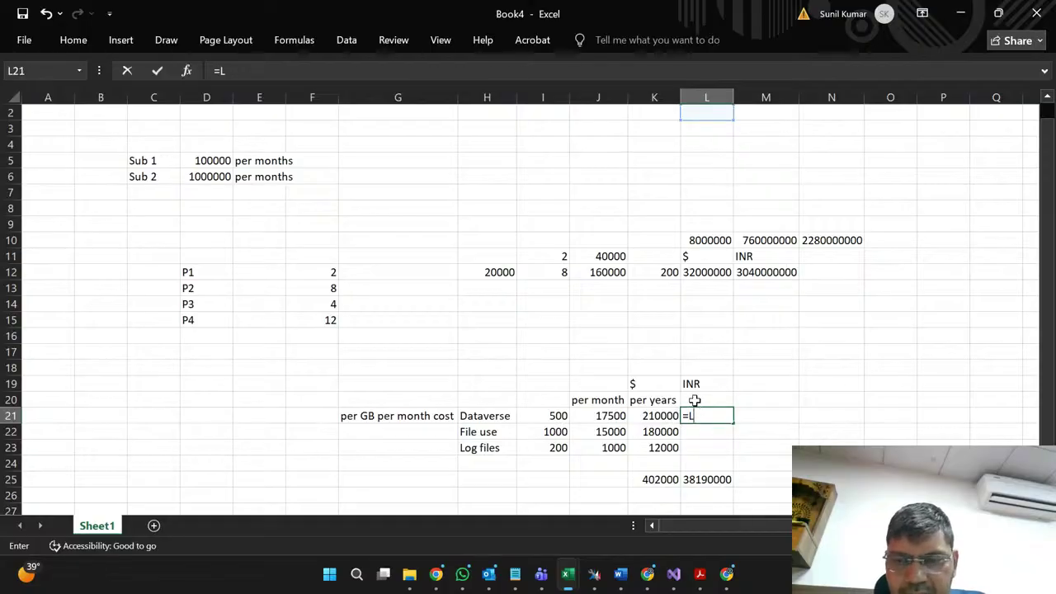
key(Return)
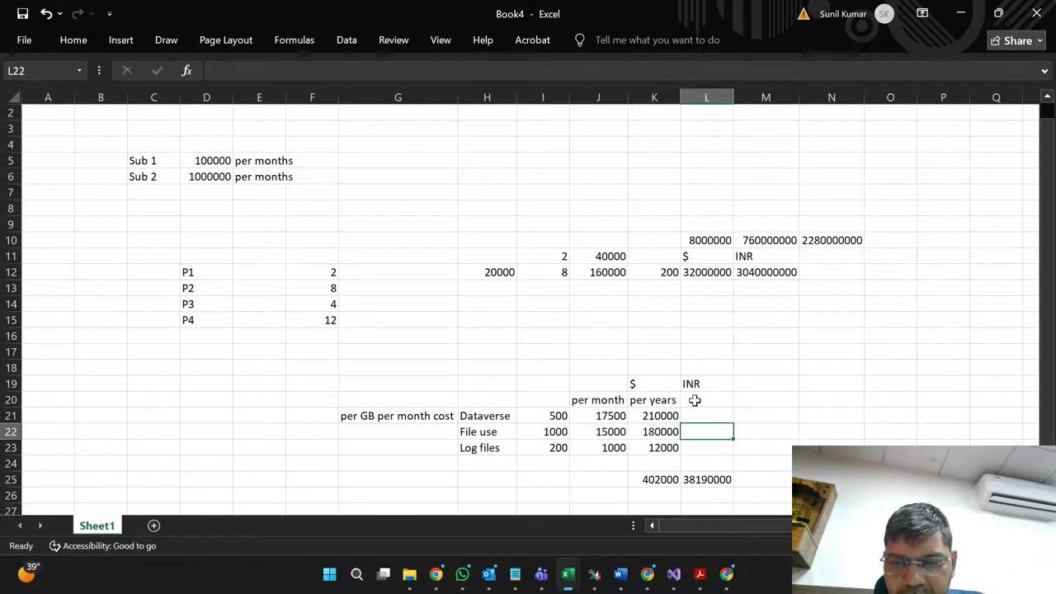
Step: Enter the exchange rate 95 in cell L20 below the INR heading
click(691, 400)
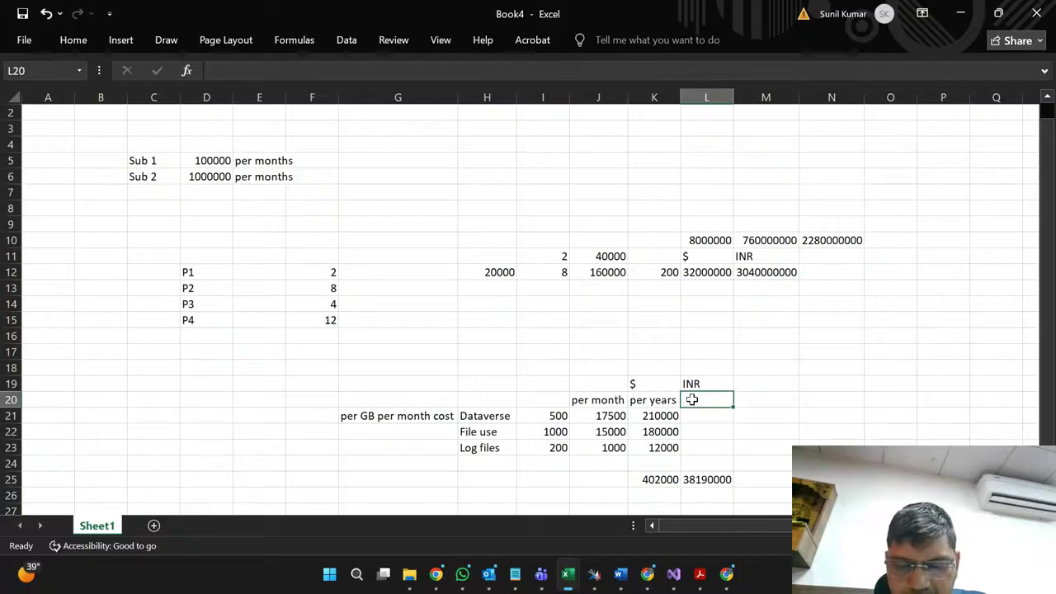
text(95)
key(Return)
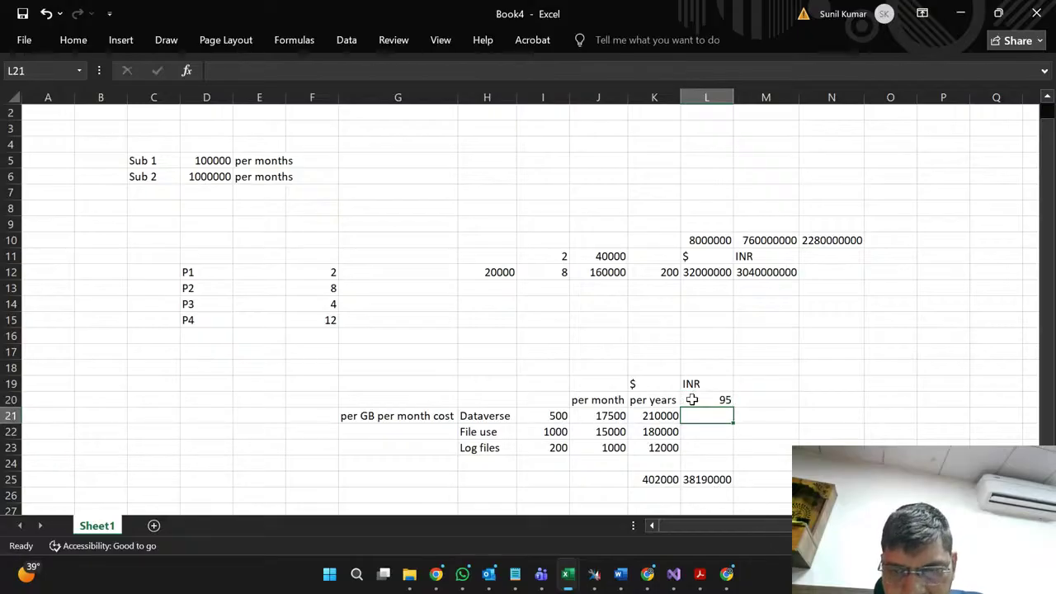
Step: Enter the formula =K21*L20 in cell L21 to convert the yearly Dataverse cost to INR
text(=)
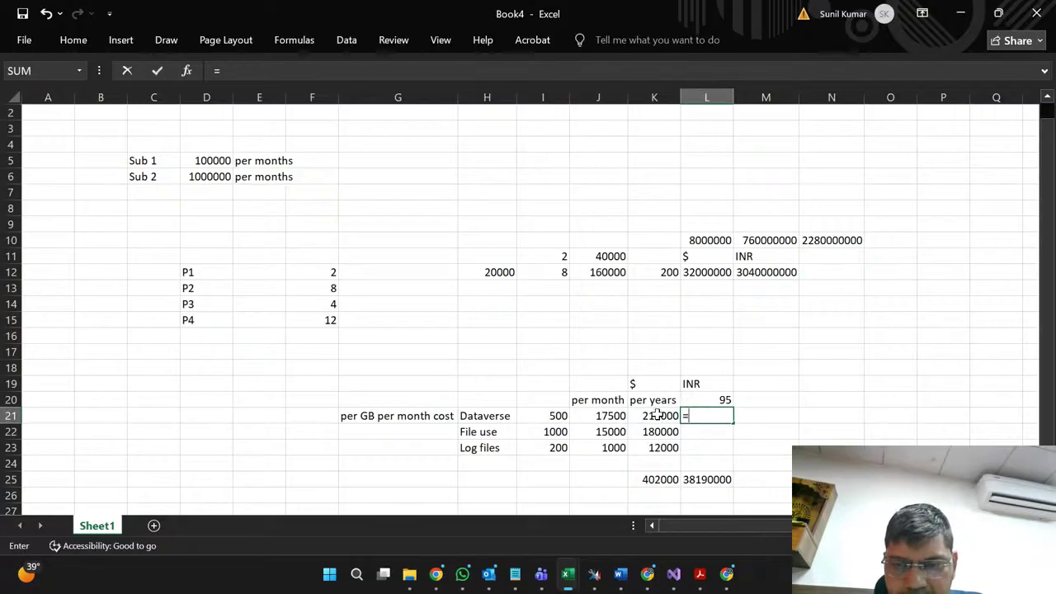
click(656, 415)
text(*)
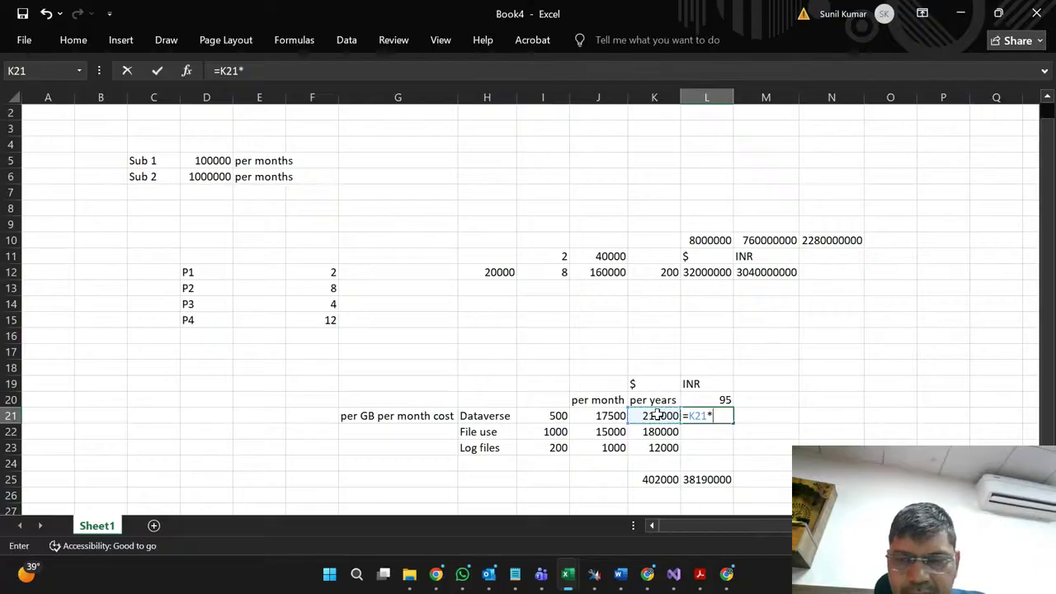
click(709, 400)
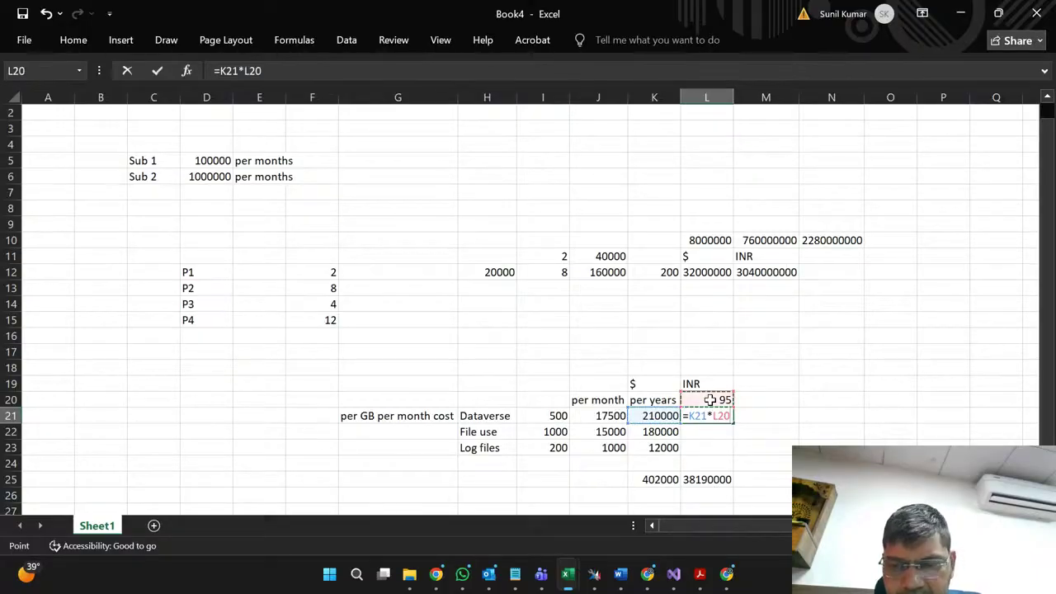
key(Return)
key(Up)
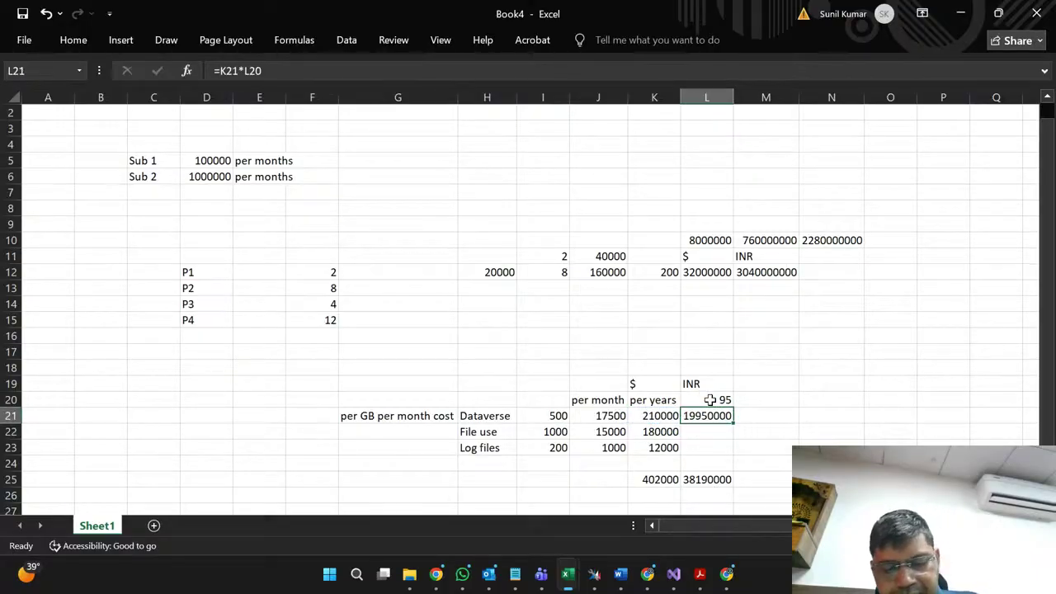
Step: Copy the conversion formula from L21 into cells L22:L23 and widen column L slightly
key(ctrl+c)
key(Down)
key(shift+Down)
key(Return)
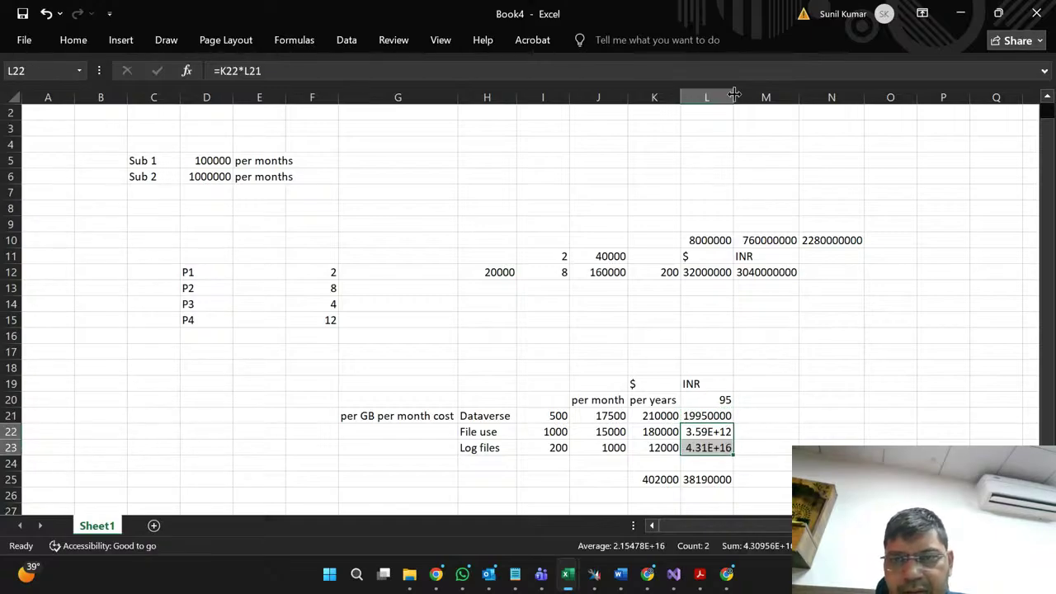
drag(734, 94, 753, 95)
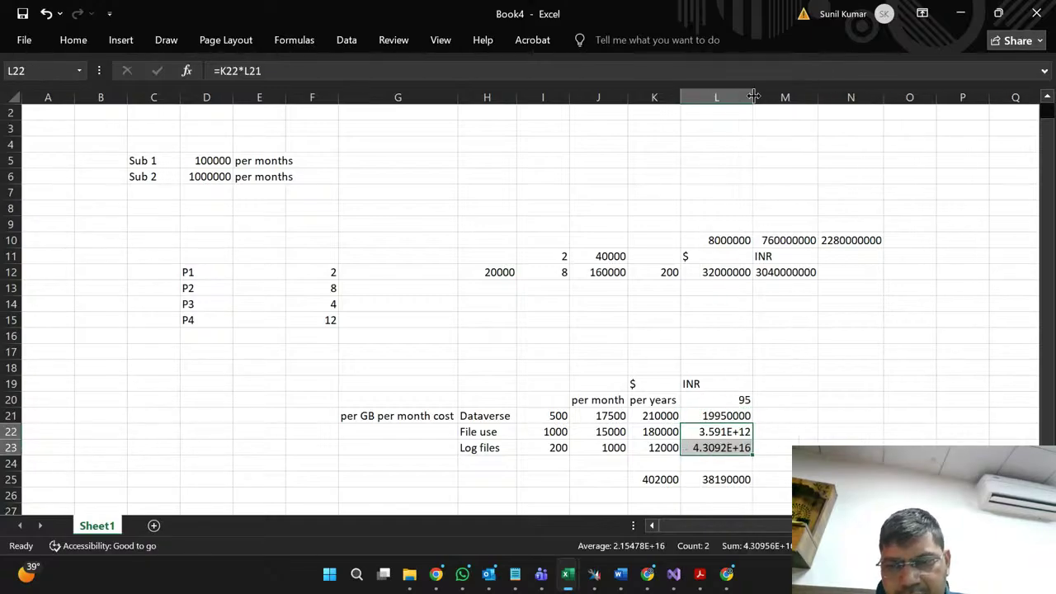
Step: Correct the INR conversions to use the exchange rate in L20, with =K22*L20 in cell L22 and =K23*L20 in cell L23
click(724, 430)
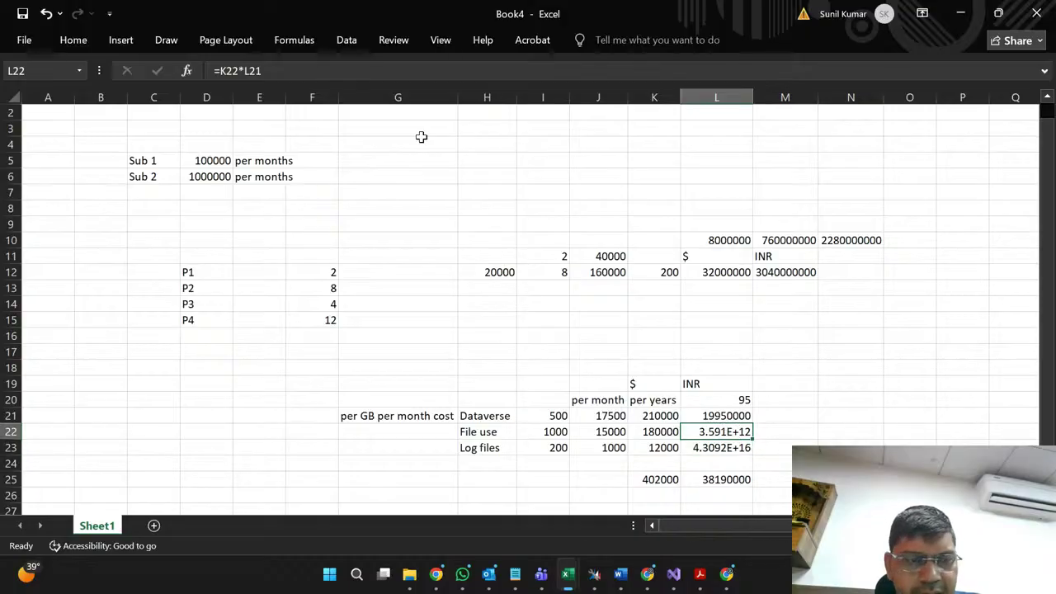
click(268, 70)
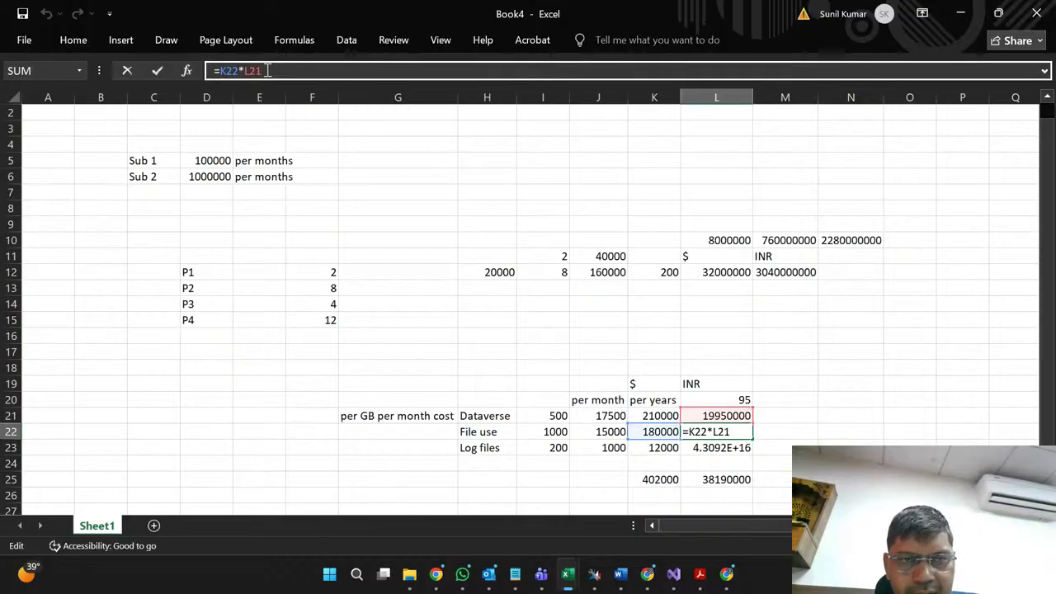
key(BackSpace)
text(0)
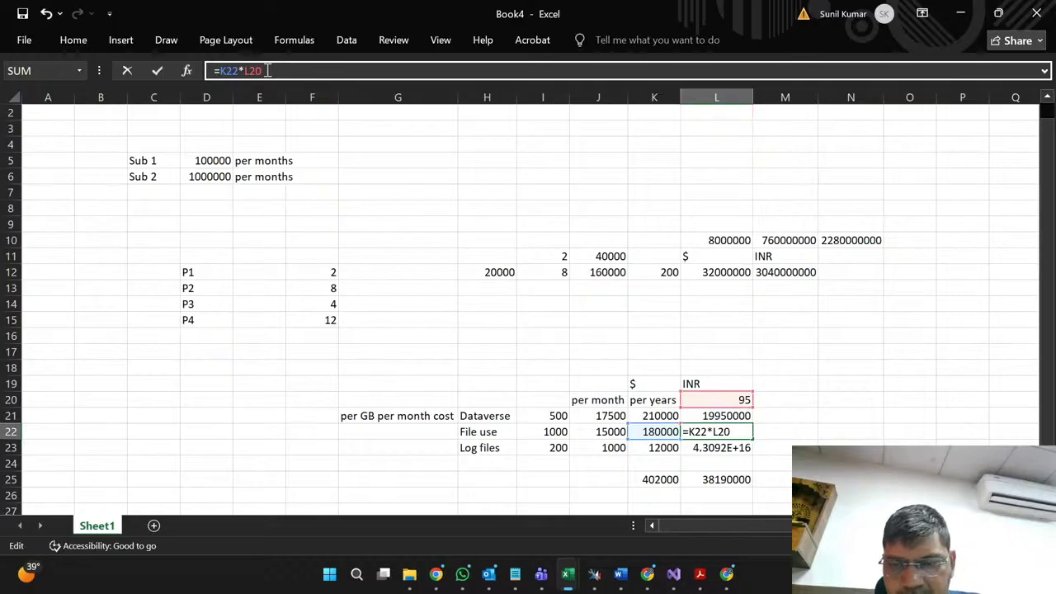
key(Return)
click(268, 70)
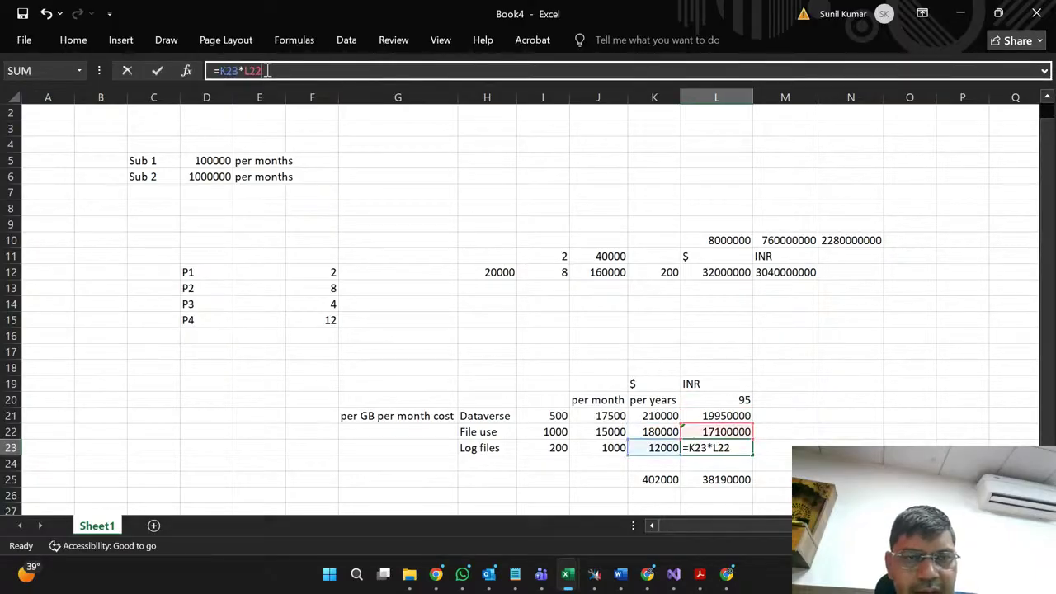
key(BackSpace)
text(0)
key(Return)
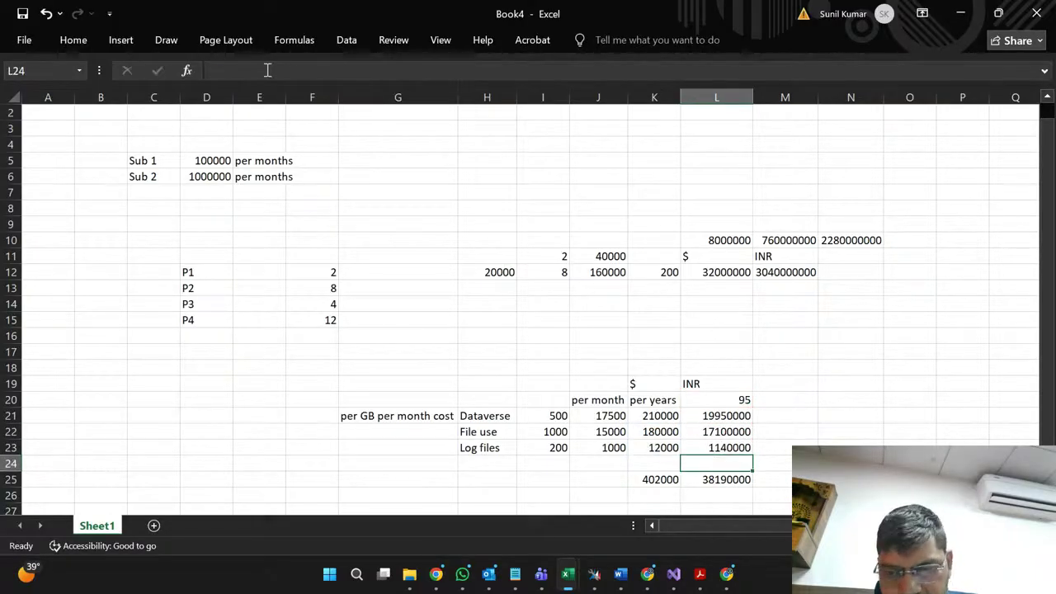
Step: Review the INR costs for Dataverse, File use and Log files in L21:L23 and the yearly INR total in L25
key(Up)
key(Up)
key(Up)
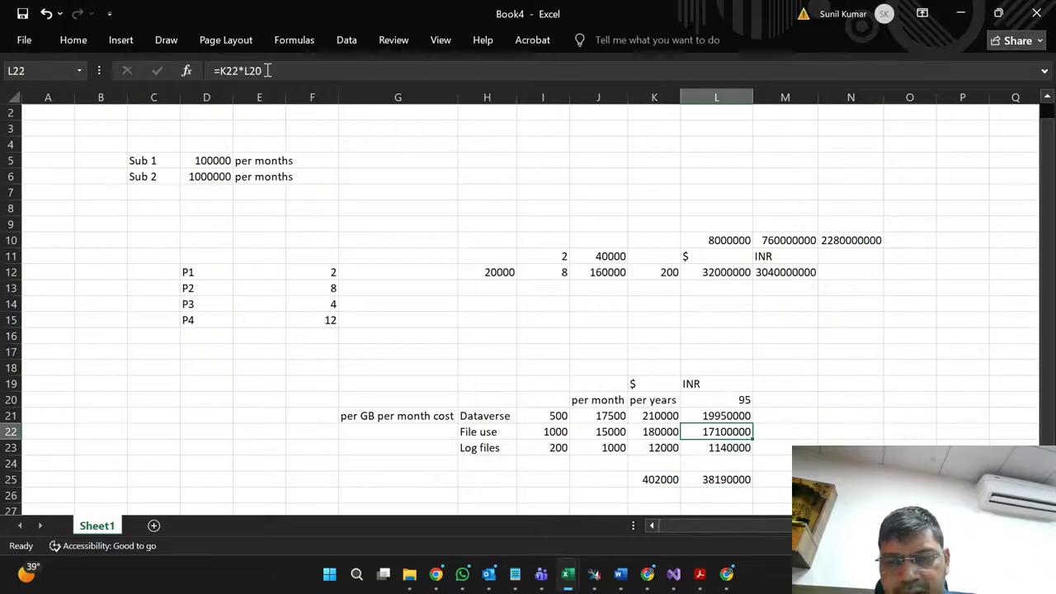
key(shift+Down)
key(shift+Down)
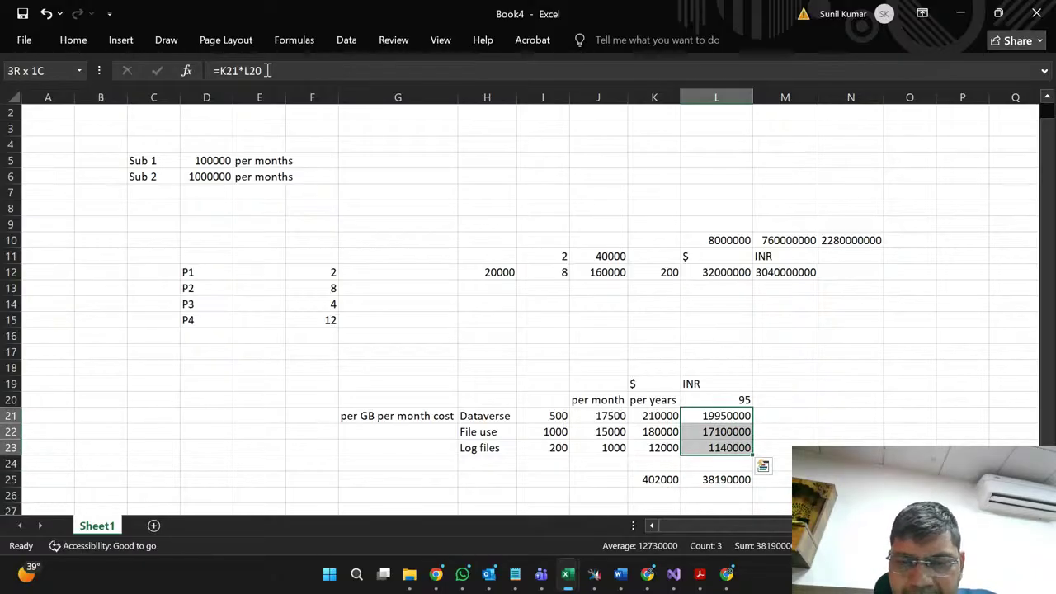
key(Left)
key(Left)
key(Left)
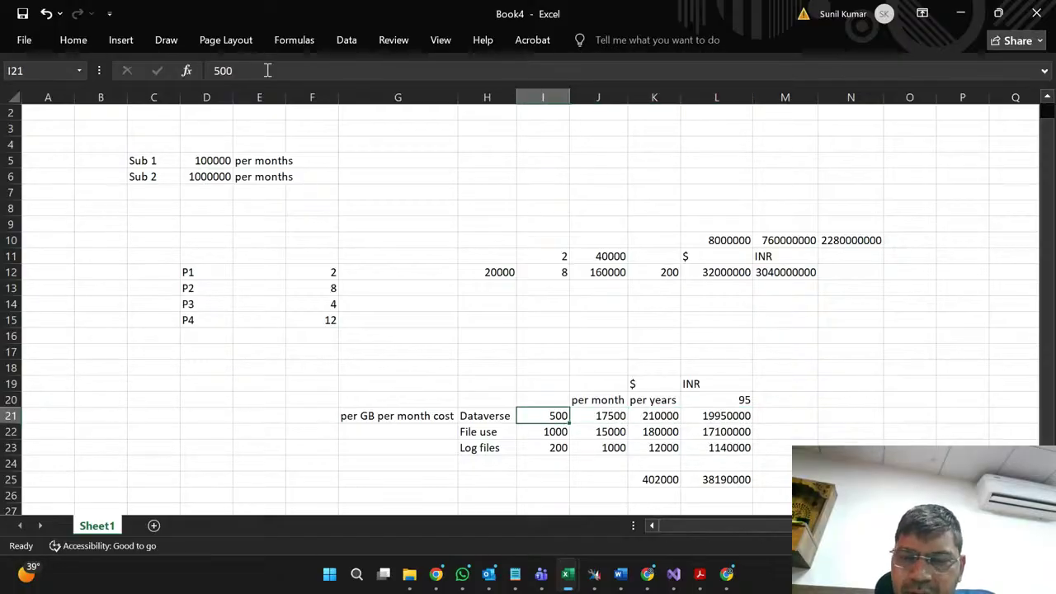
key(Right)
key(Right)
key(Right)
key(Down)
key(Down)
key(Down)
key(Down)
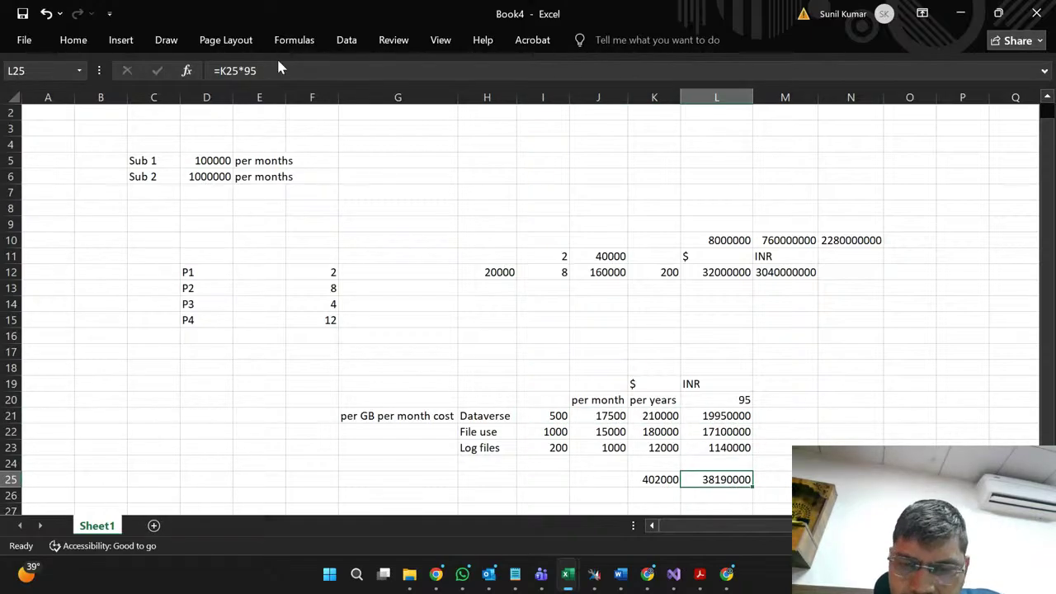
Step: Review the Dataverse, File use and Log files storage amounts in cells I21 to I23
click(556, 412)
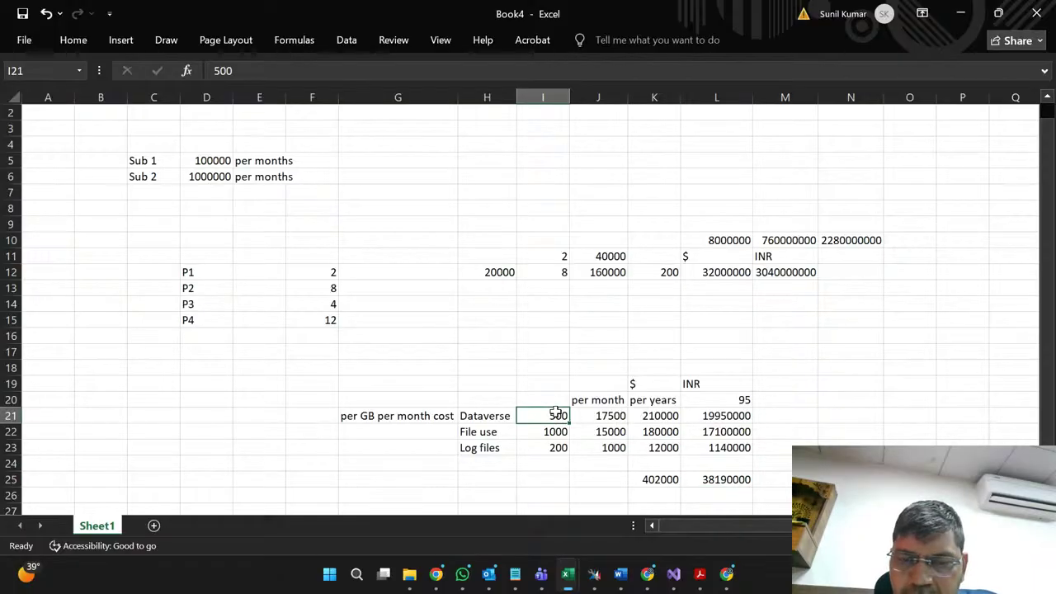
key(Down)
key(Down)
key(Up)
key(Up)
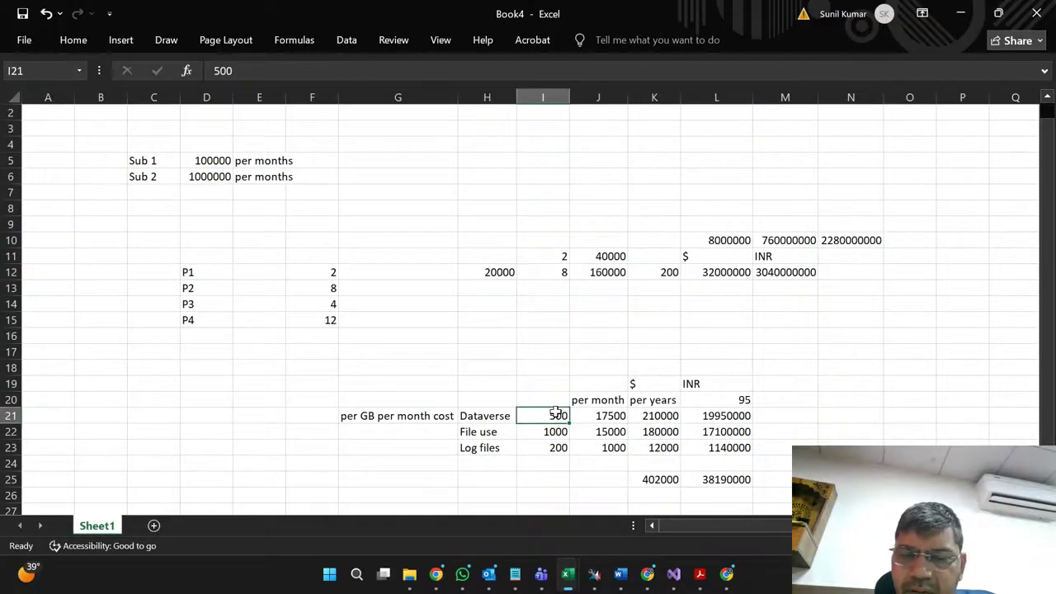
key(Down)
key(Down)
key(Down)
key(Down)
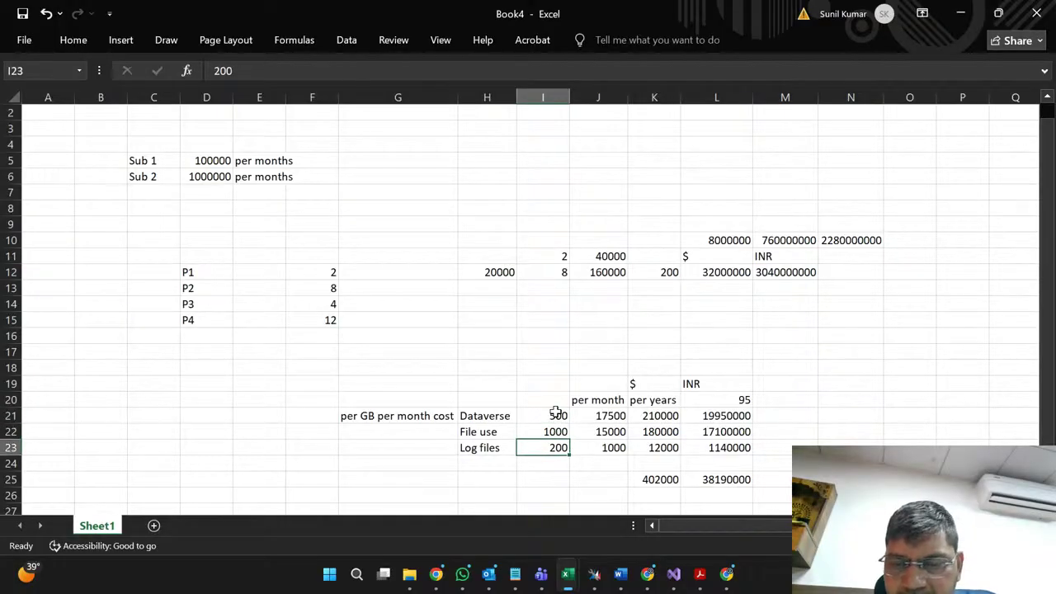
Step: Enter the formula =L25*30 in cell M25 beside the yearly INR total
key(Right)
key(Right)
key(Right)
key(Right)
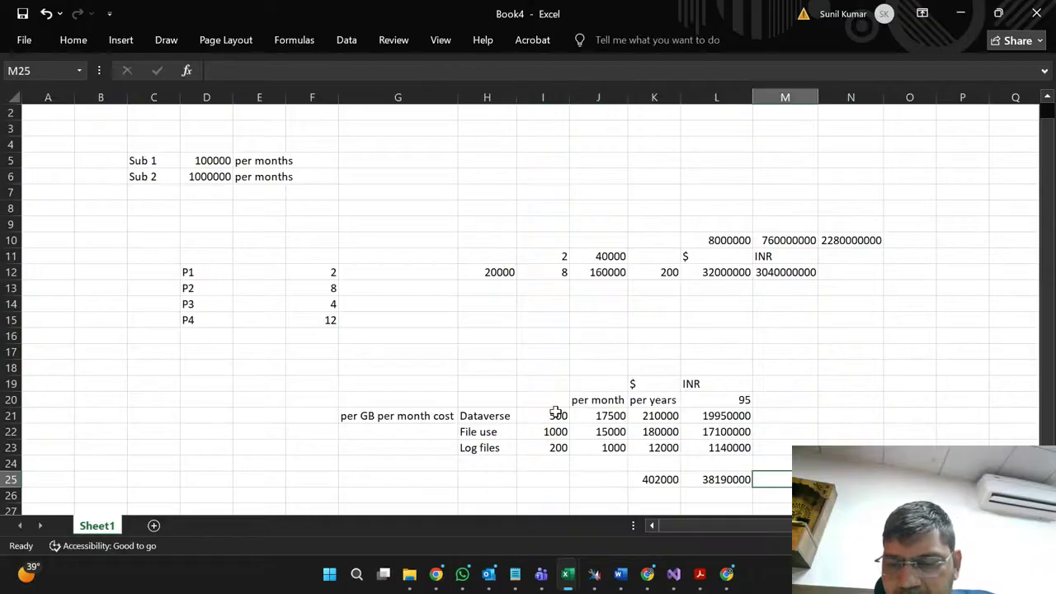
text(=)
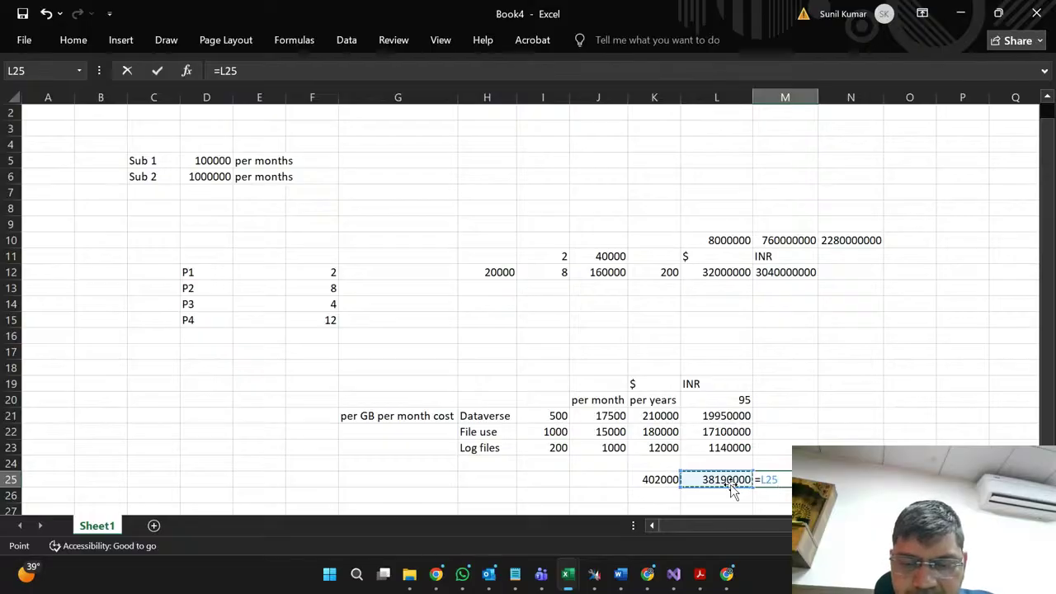
text(*30)
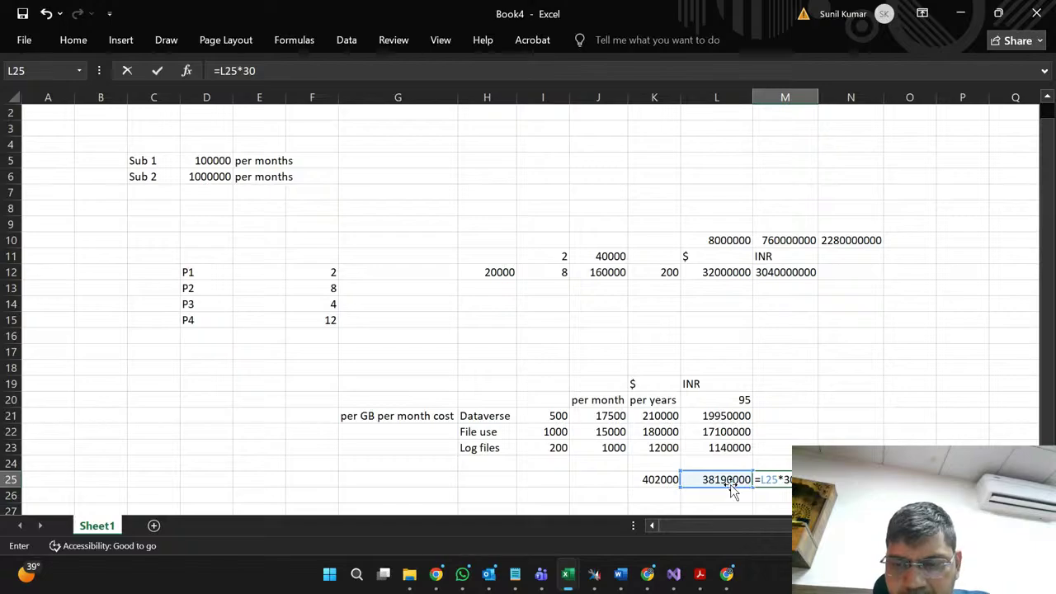
key(Return)
key(Up)
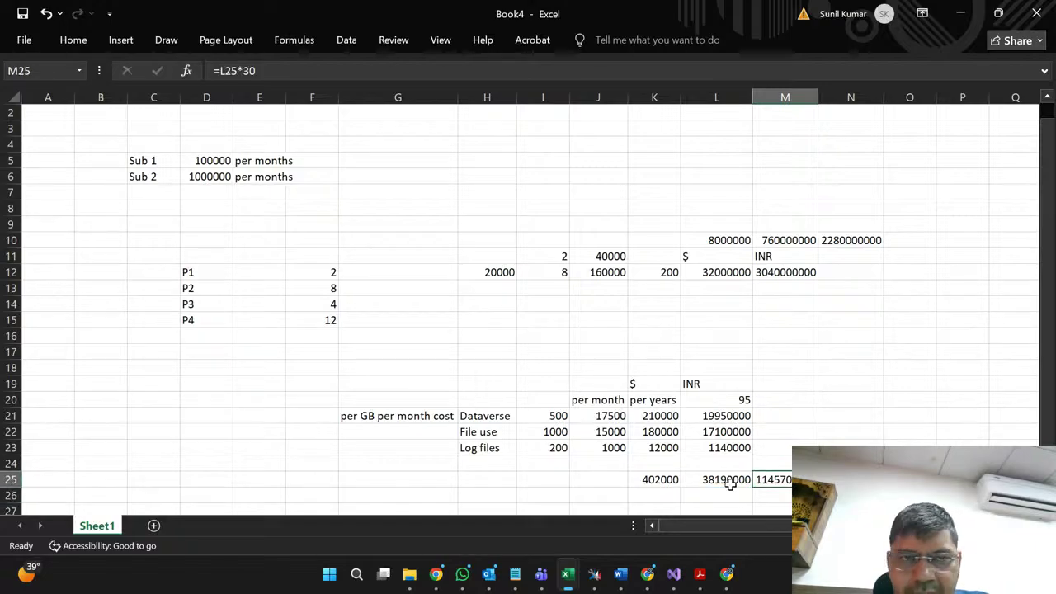
Step: Change the formula in cell M25 to =(L25*30)/100 to calculate 30 percent of the yearly INR total
click(370, 72)
text())
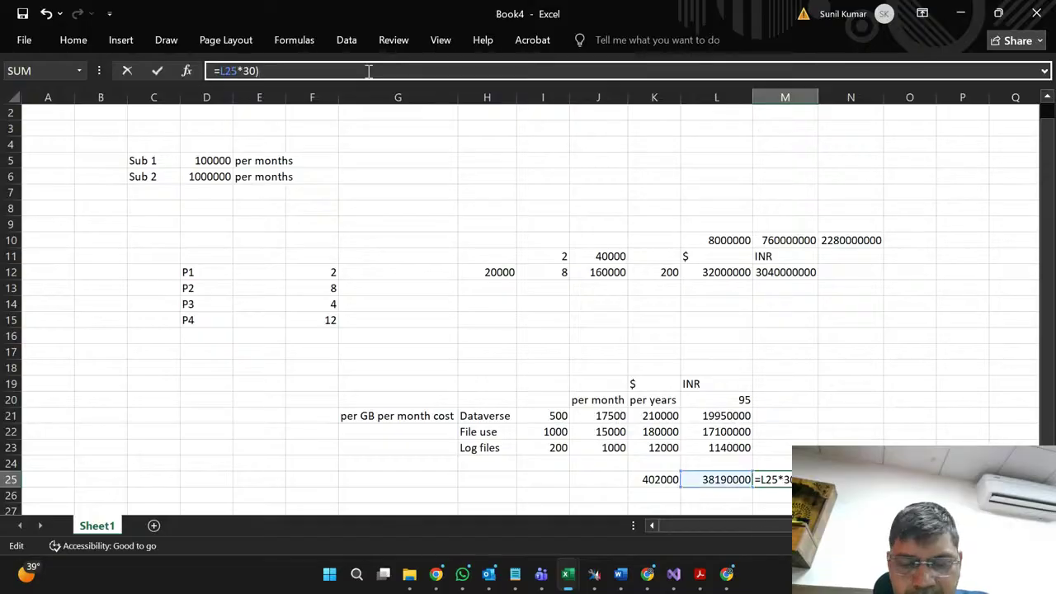
text(10)
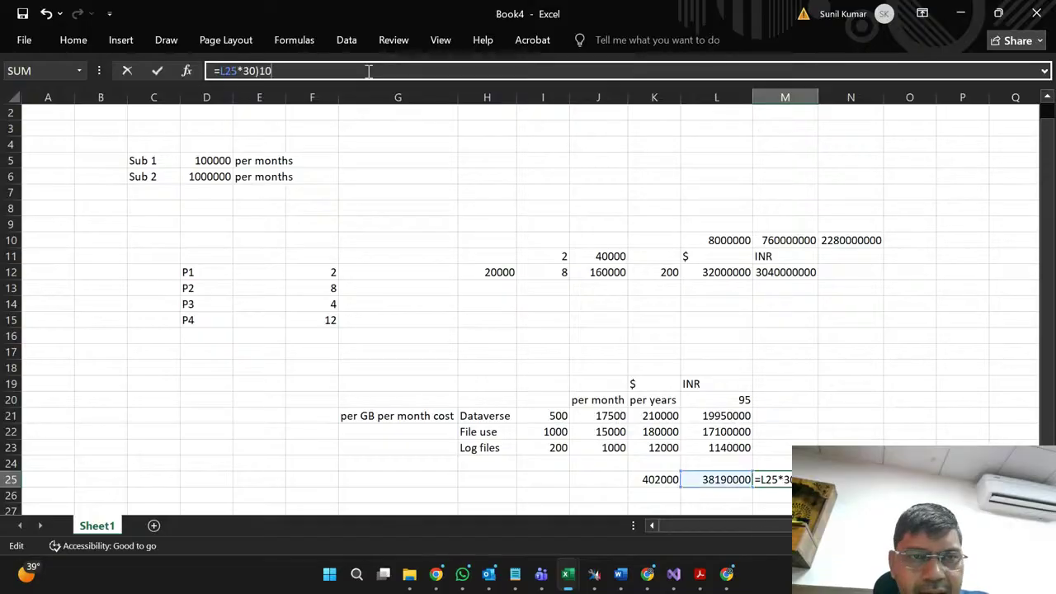
text(0)
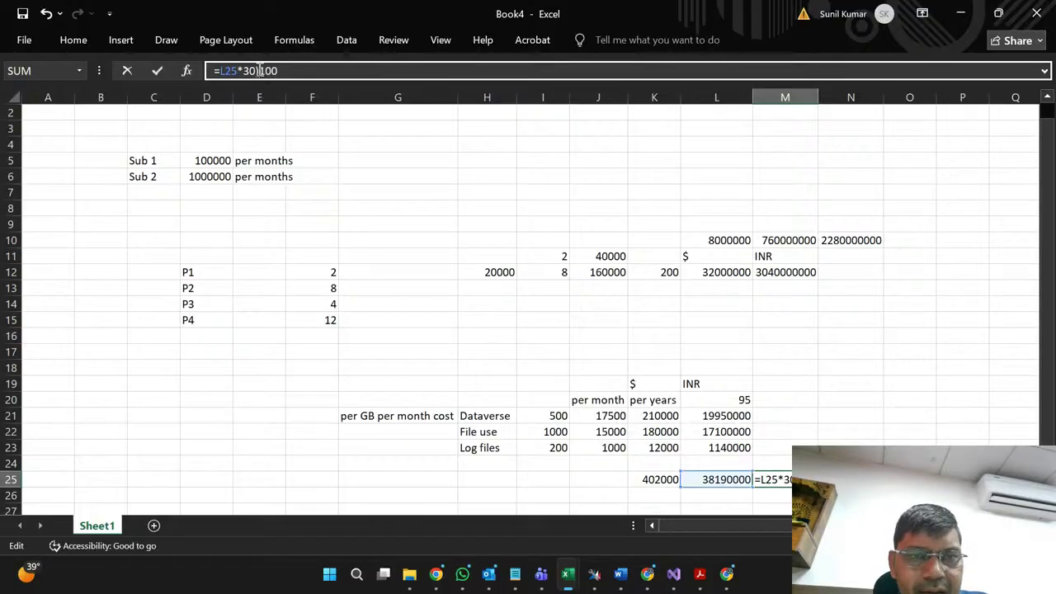
click(260, 71)
text(/)
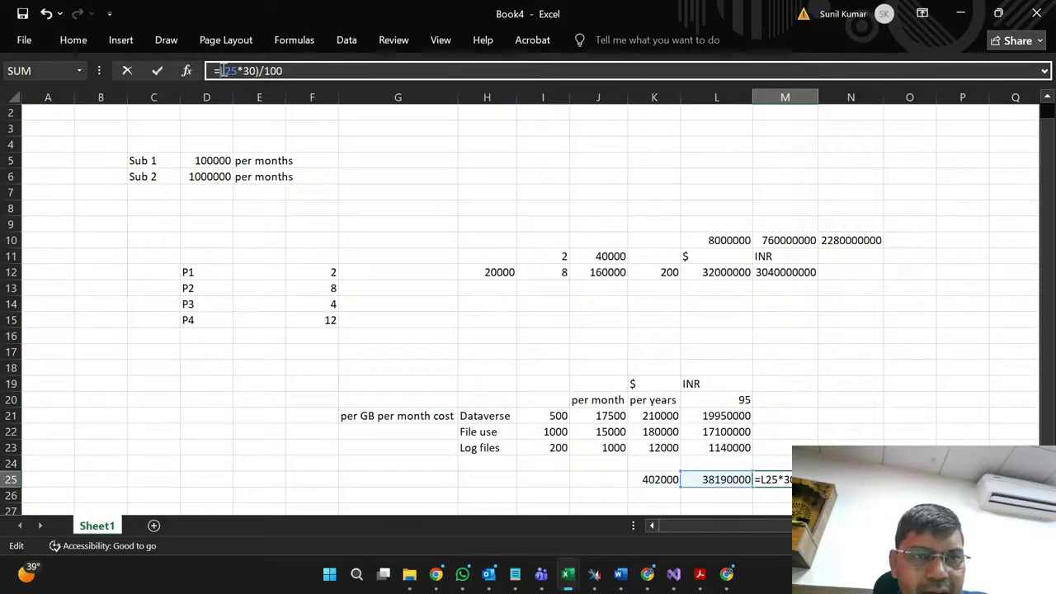
click(223, 71)
text(()
key(Return)
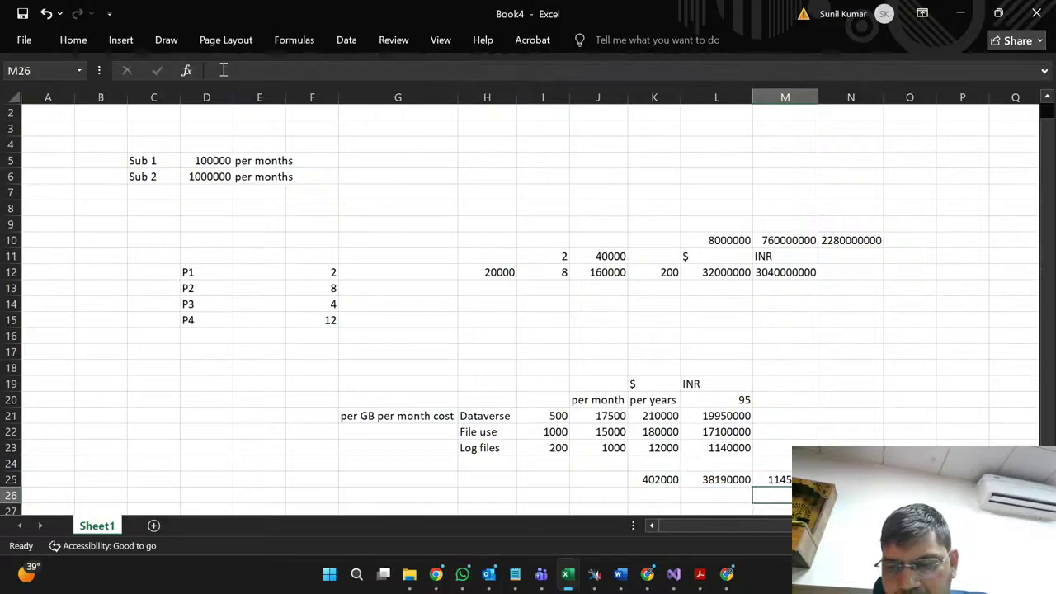
key(Up)
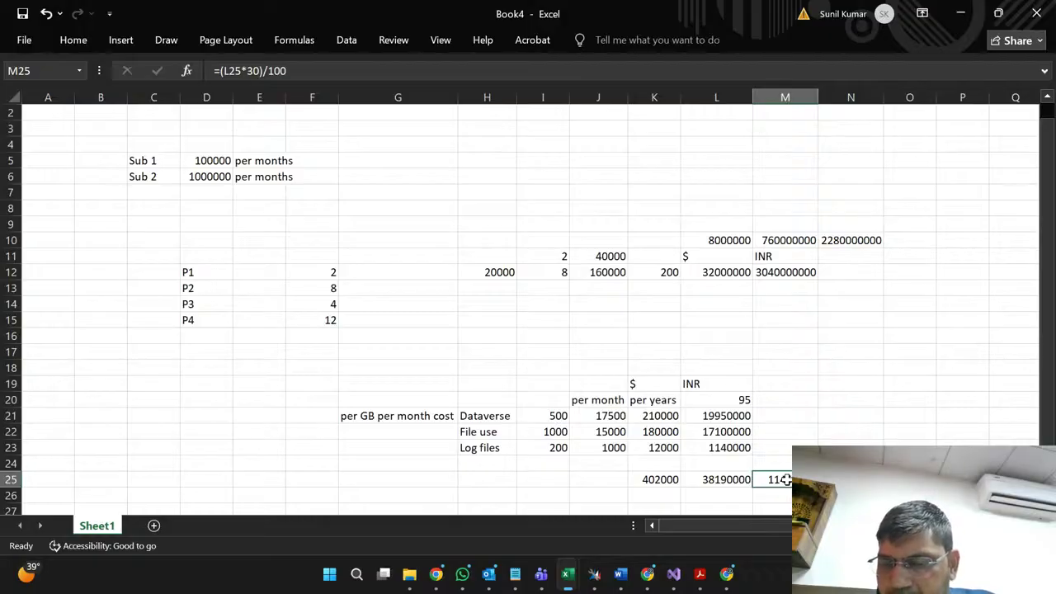
Step: Compare the yearly INR total in L25 with its 30 percent share in M25
click(851, 479)
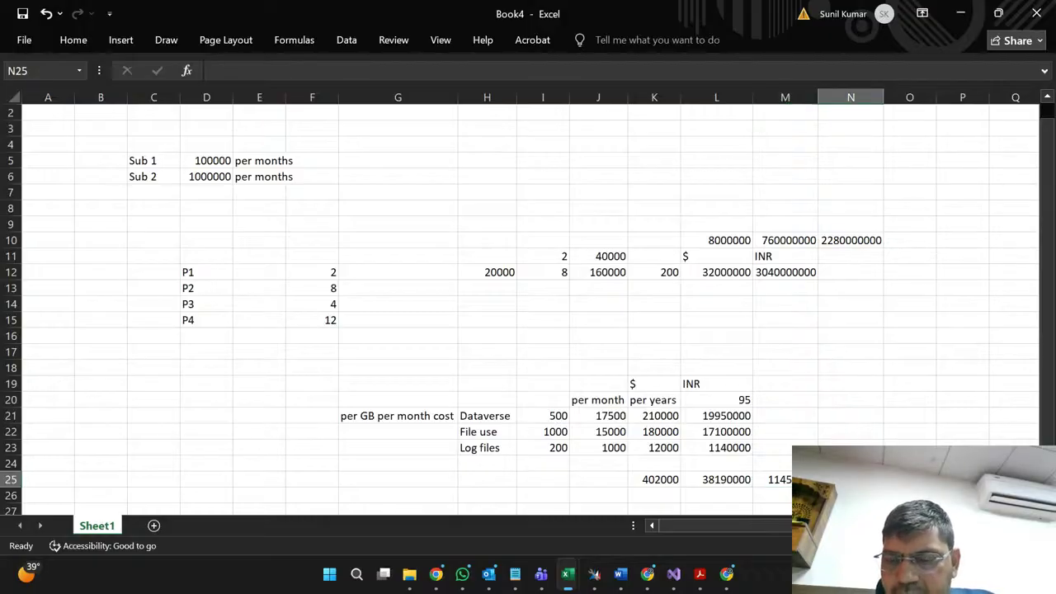
key(Left)
key(Left)
key(Left)
key(Right)
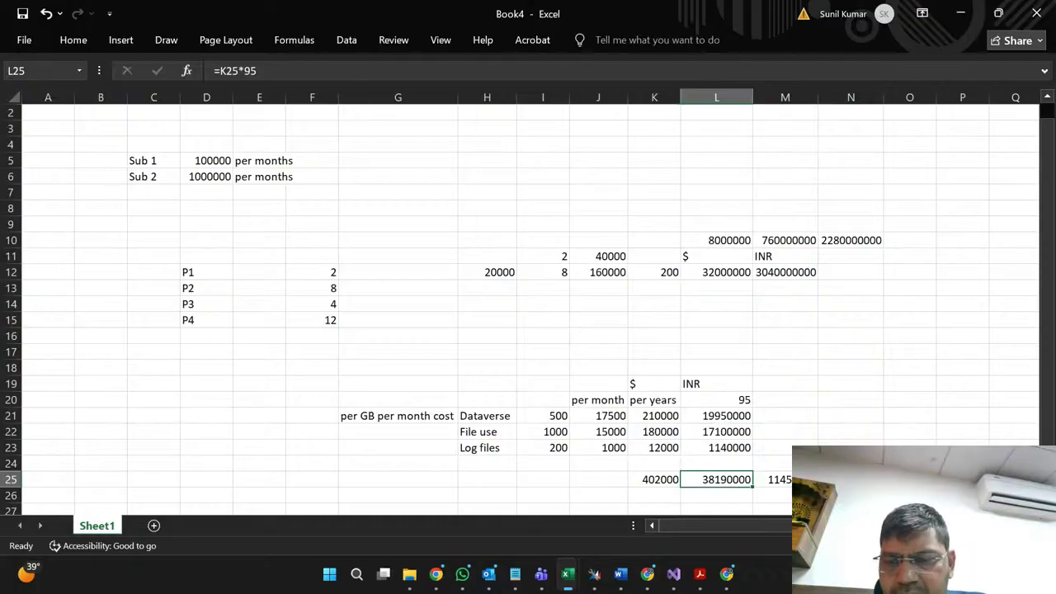
click(771, 479)
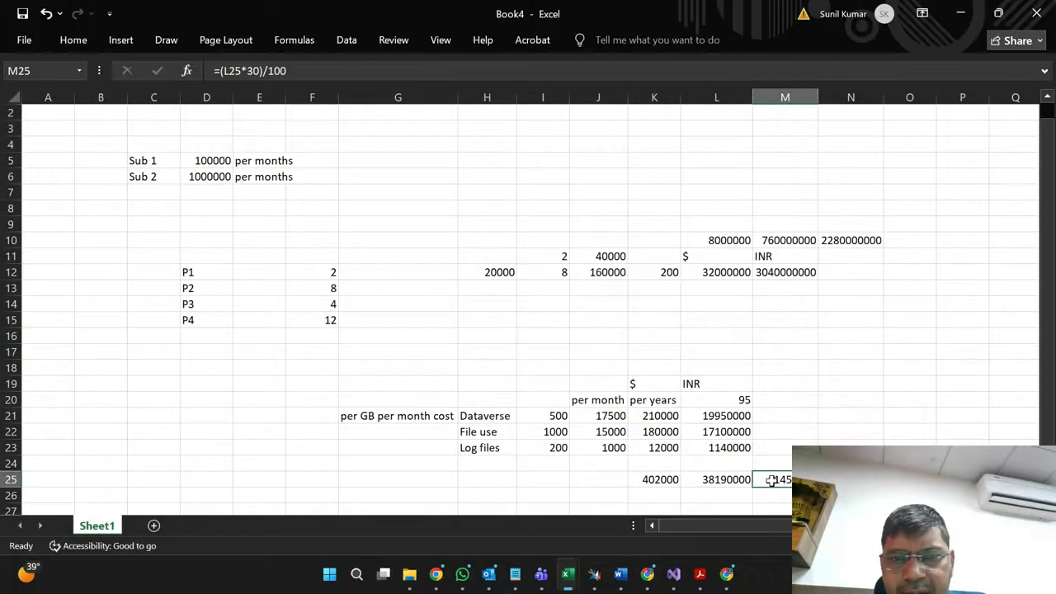
click(850, 479)
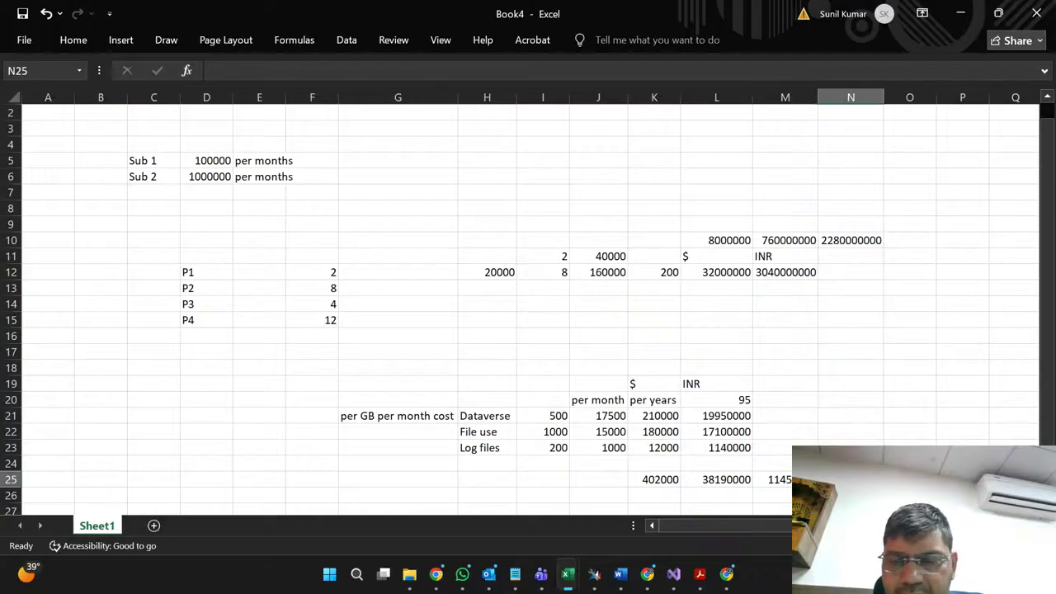
click(780, 477)
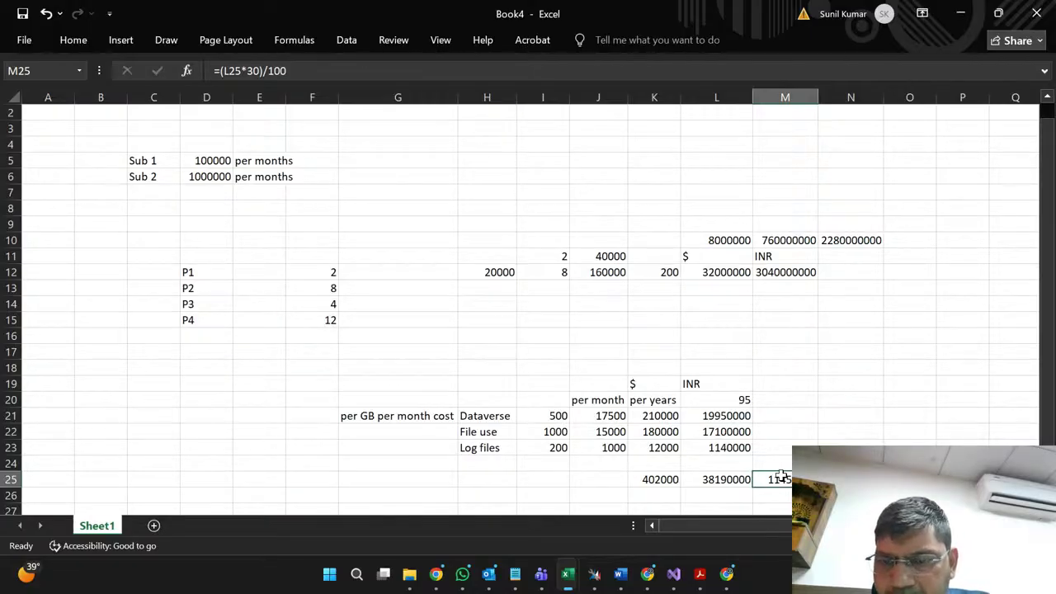
Step: Switch to Introduction.pdf in Adobe Acrobat and review the Power Platform Admin Center capabilities from Monitor storage through Configure backup and restore
click(699, 585)
scroll(412, 364, down, 1)
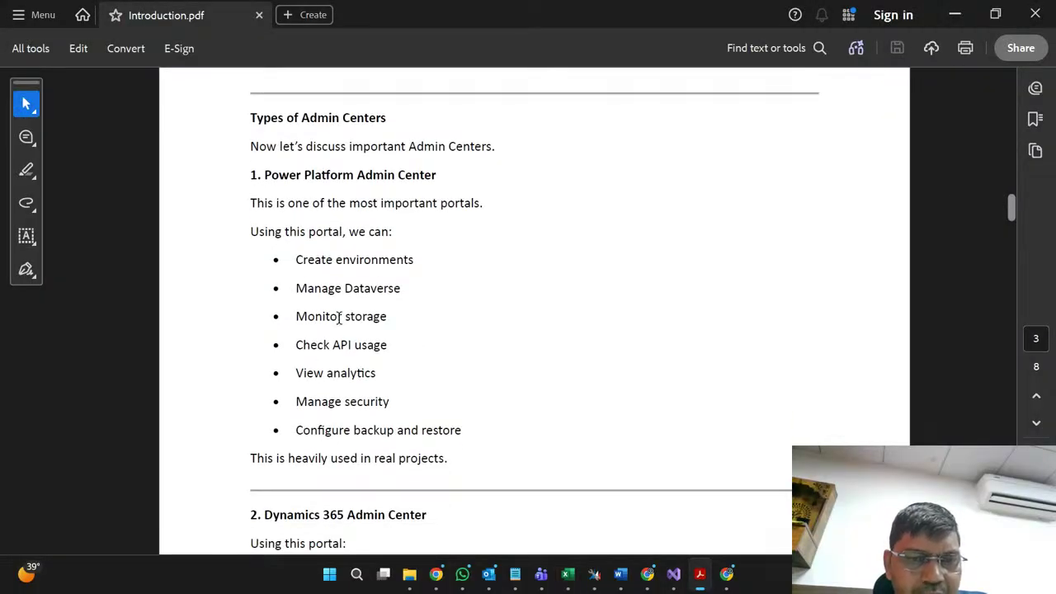
double_click(327, 319)
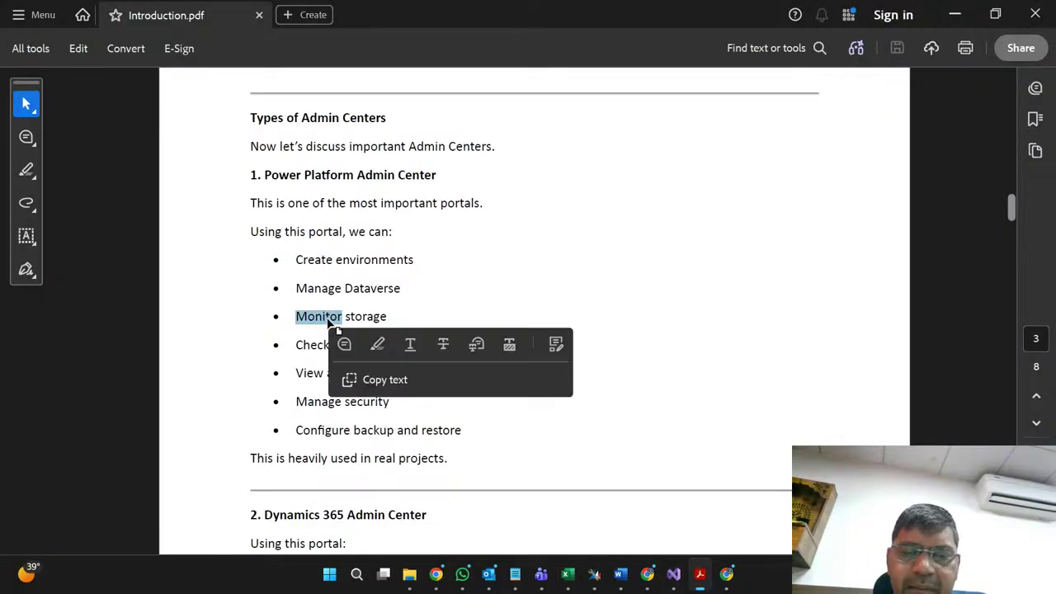
click(320, 338)
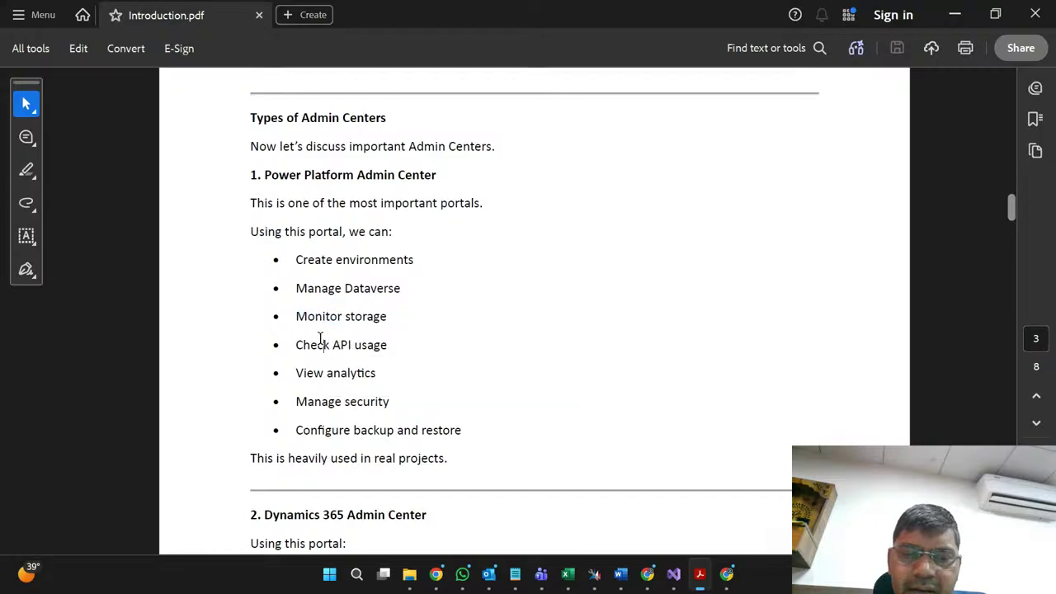
double_click(362, 319)
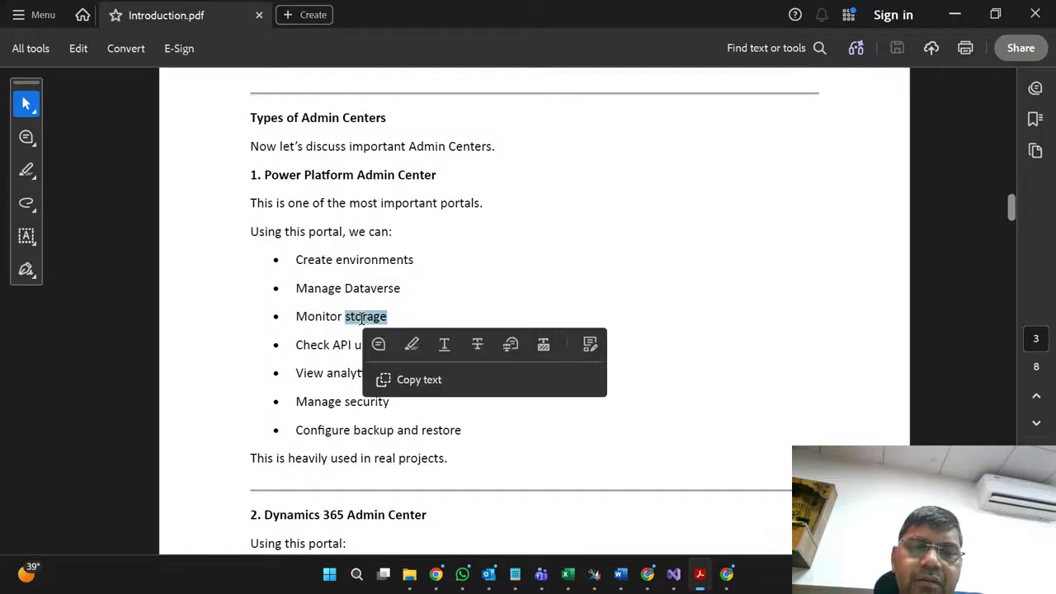
click(315, 343)
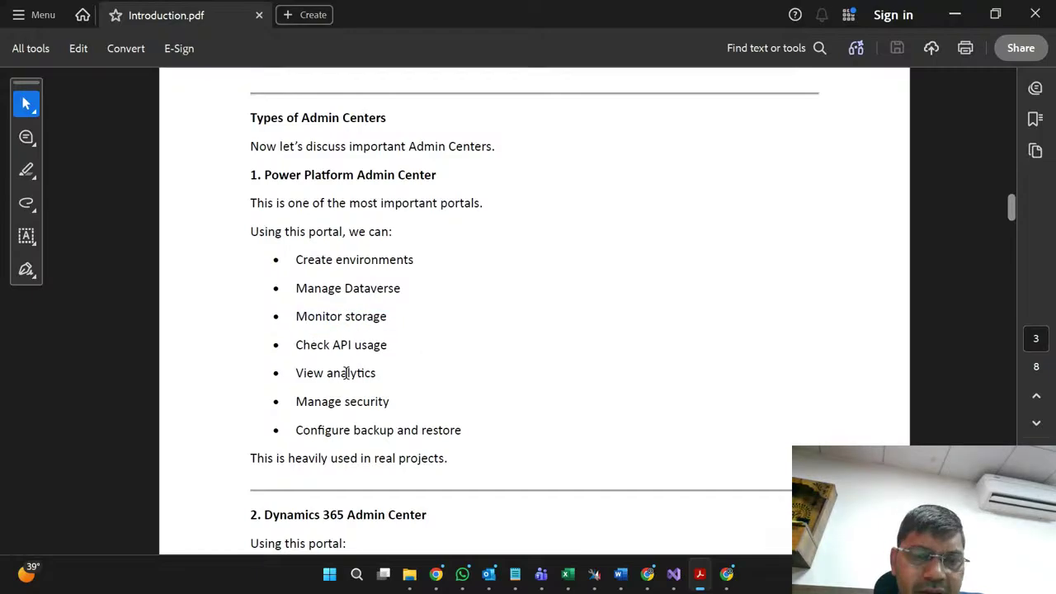
double_click(312, 374)
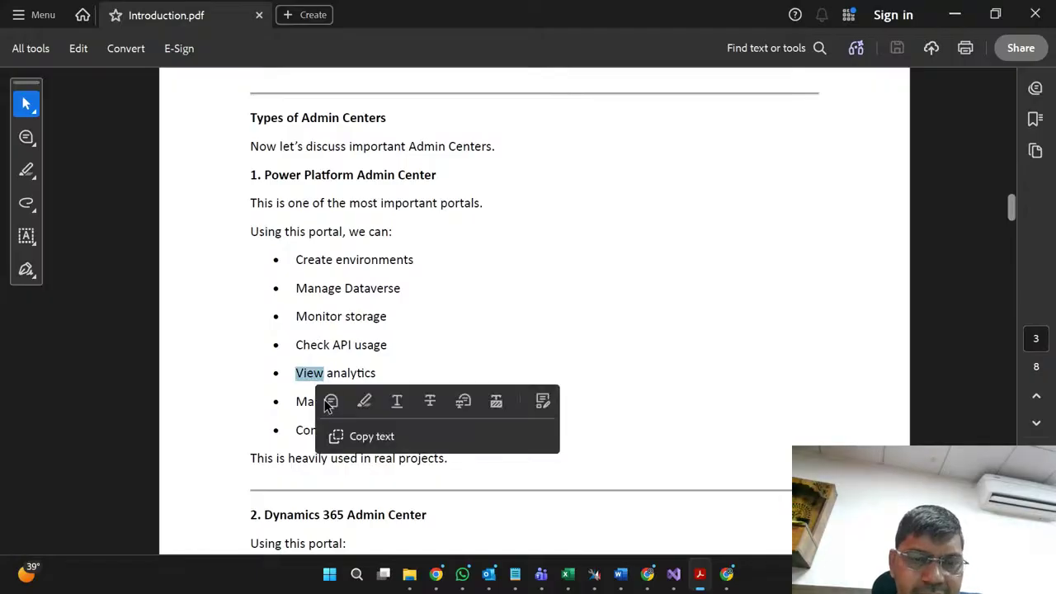
click(298, 407)
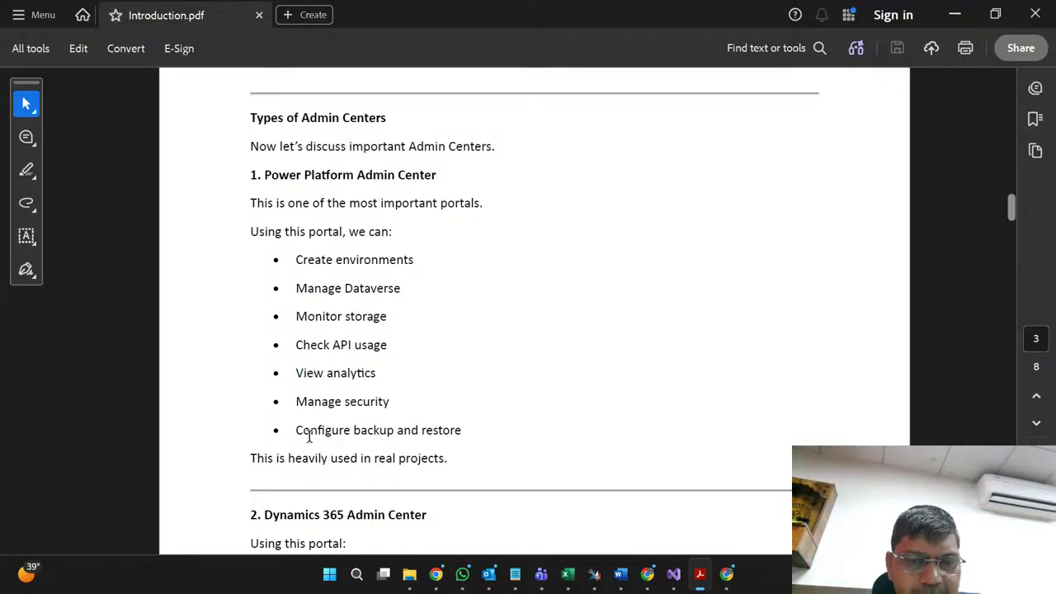
double_click(312, 431)
scroll(297, 412, down, 2)
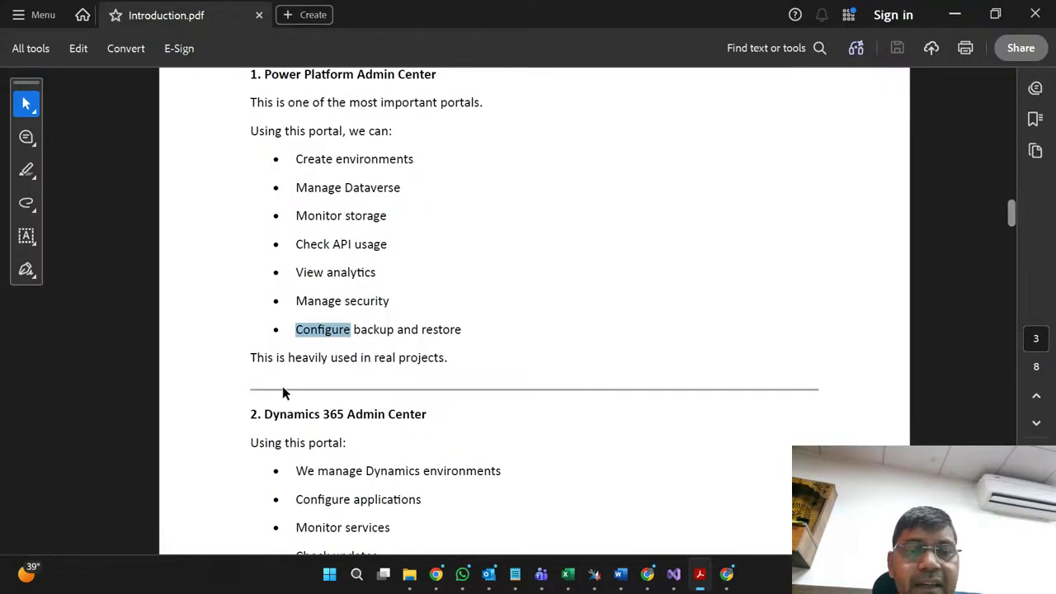
Step: Switch to the Book4 workbook in Excel and examine the Dataverse storage size and its monthly, yearly and INR costs in row 21
click(283, 392)
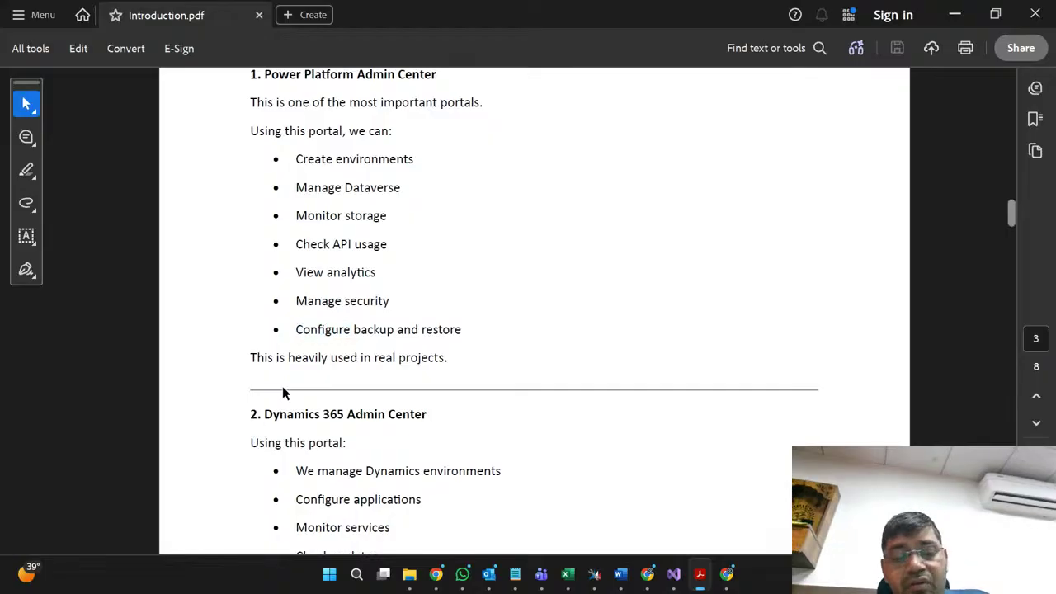
key(alt+Tab)
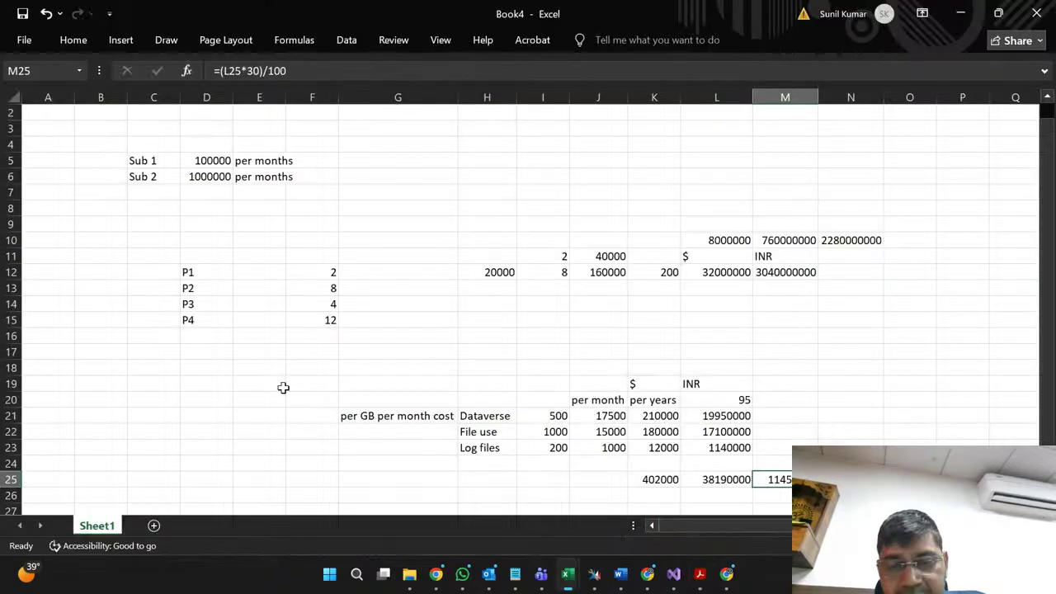
click(544, 414)
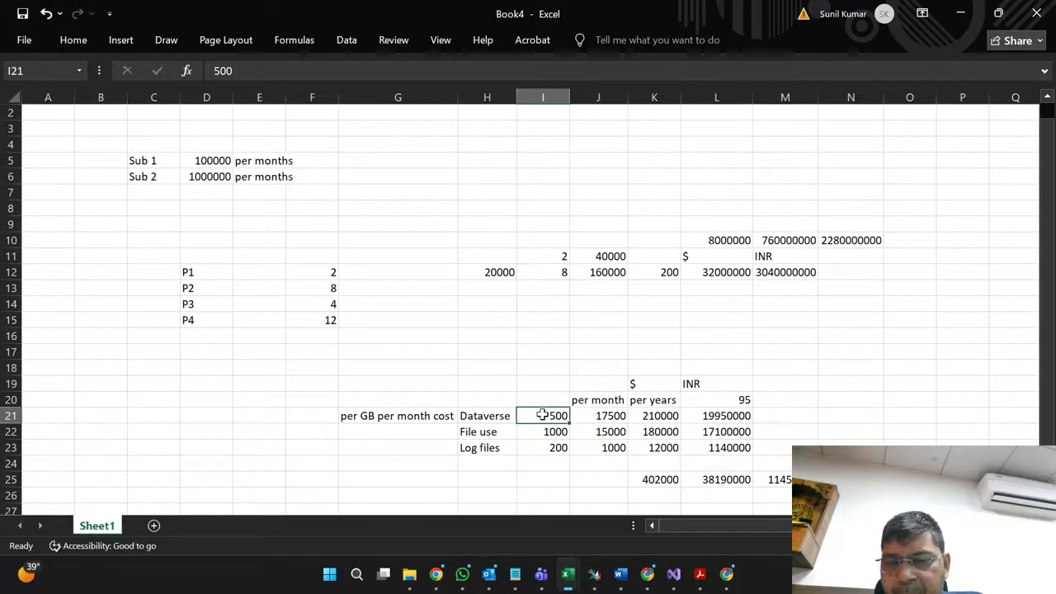
key(Right)
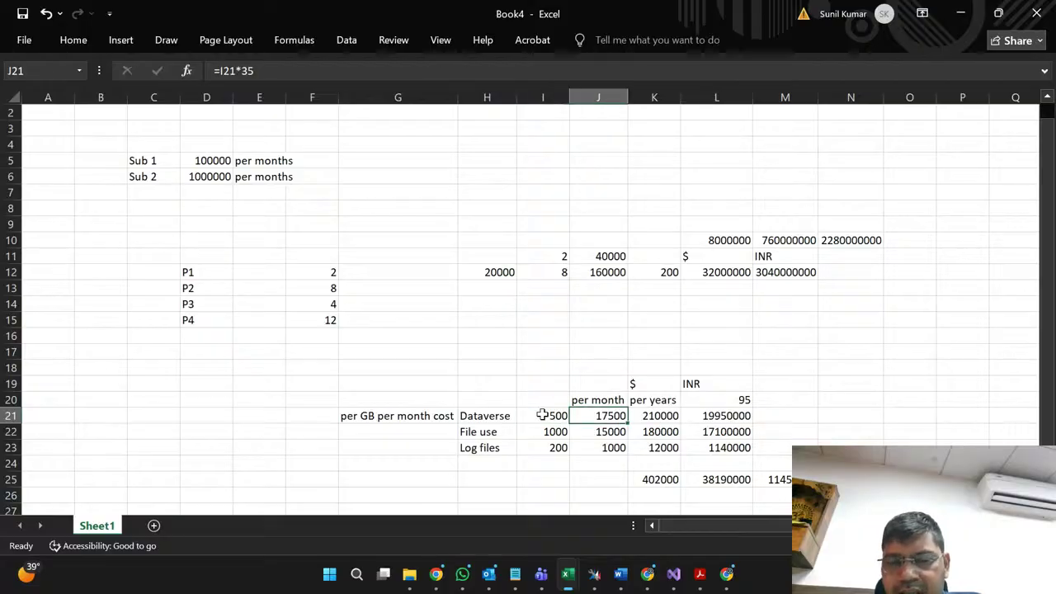
key(Right)
key(Right)
key(Right)
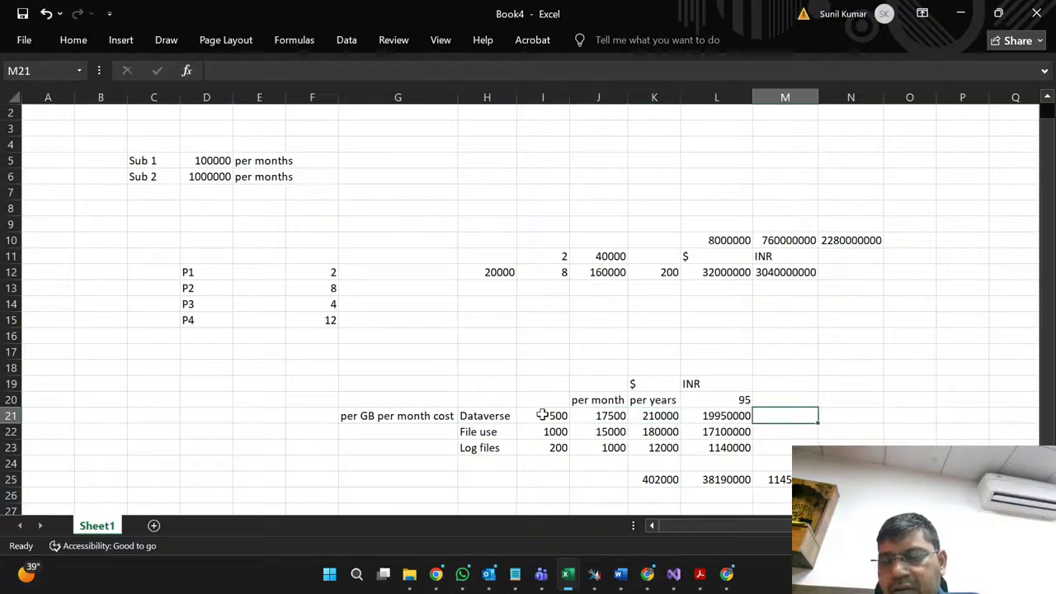
key(Right)
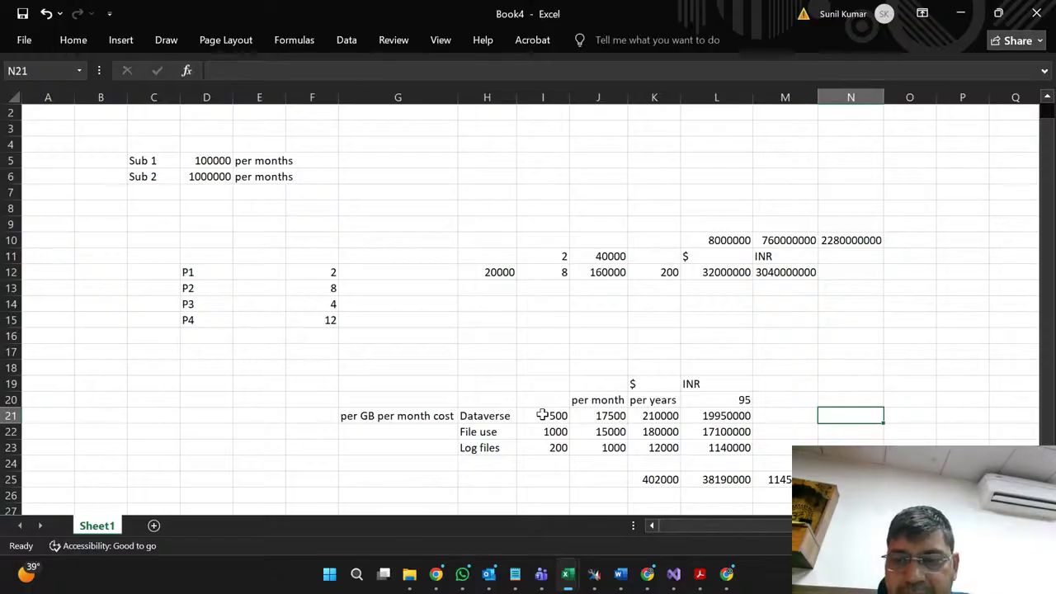
Step: Examine the 30 percent formula in cell M25 beside the yearly INR total
key(Left)
key(Down)
key(Down)
key(Down)
key(Down)
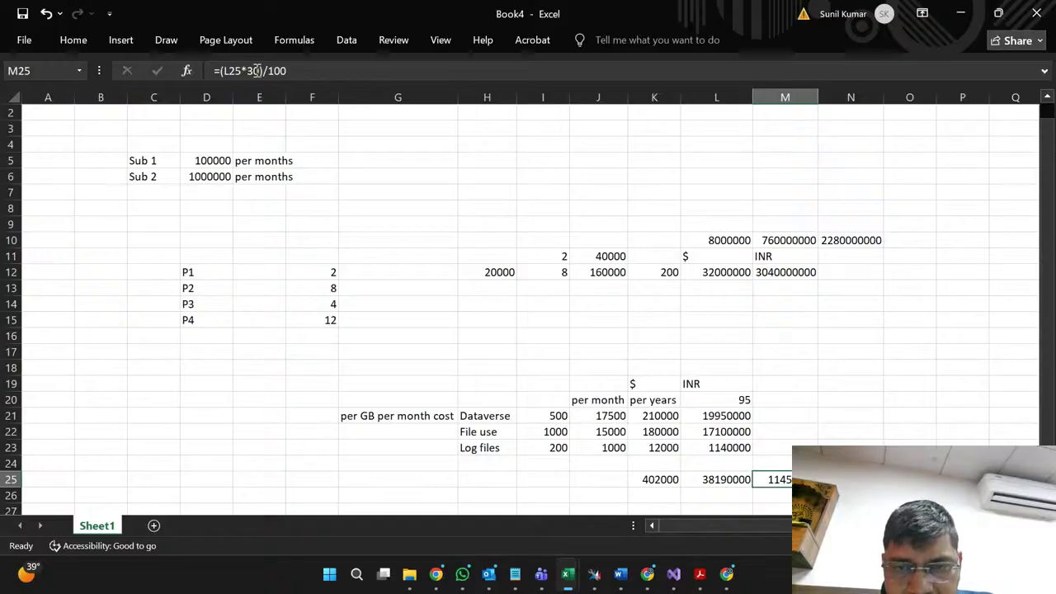
scroll(544, 327, down, 3)
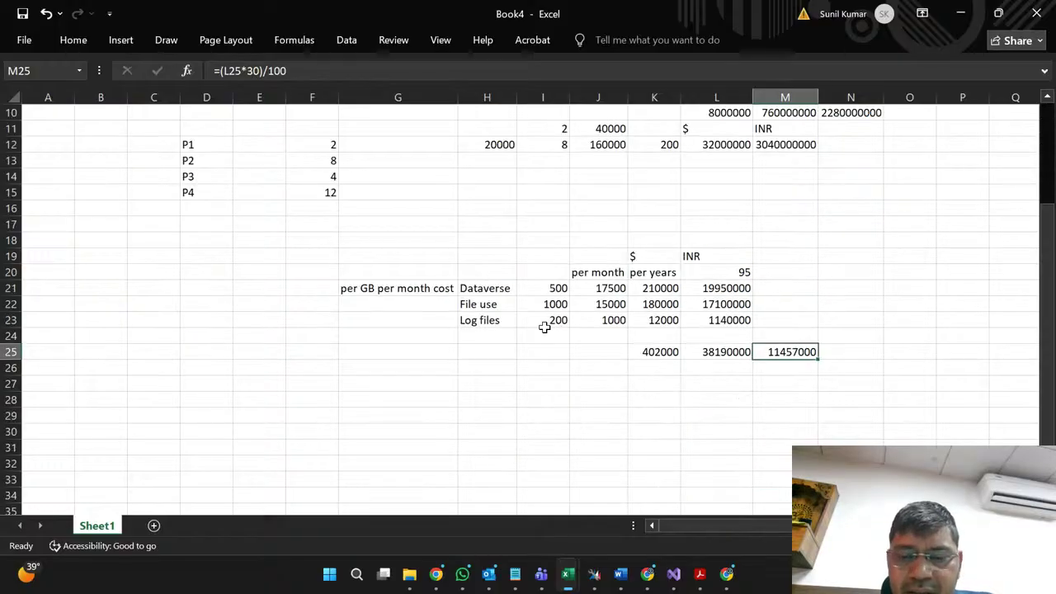
Step: Switch to Introduction.pdf in Adobe Acrobat and review the Dynamics 365 Admin Center capabilities, marking the words "instances" and "updates"
click(699, 575)
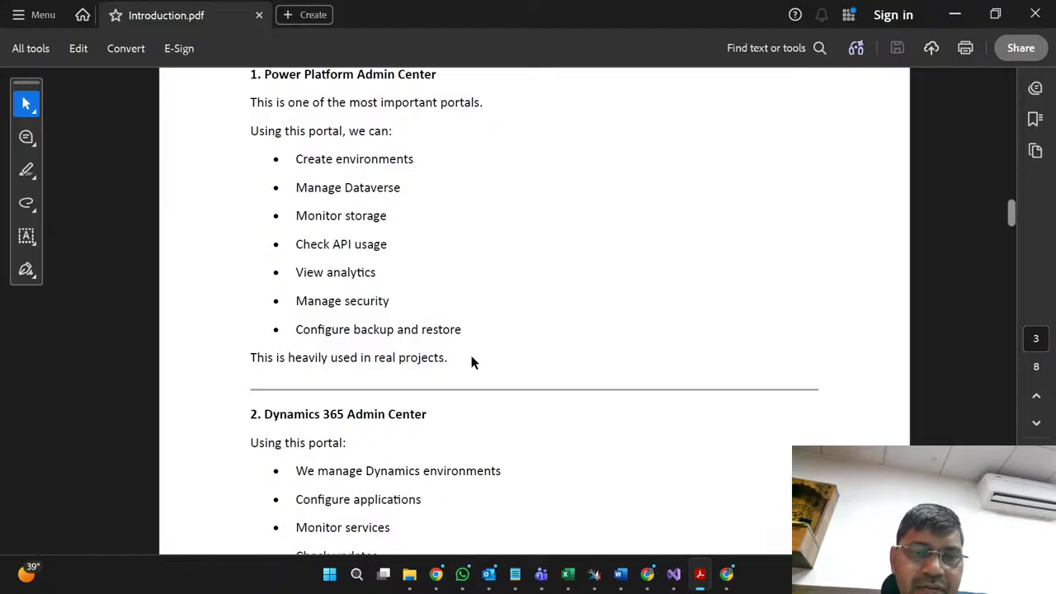
scroll(473, 362, down, 1)
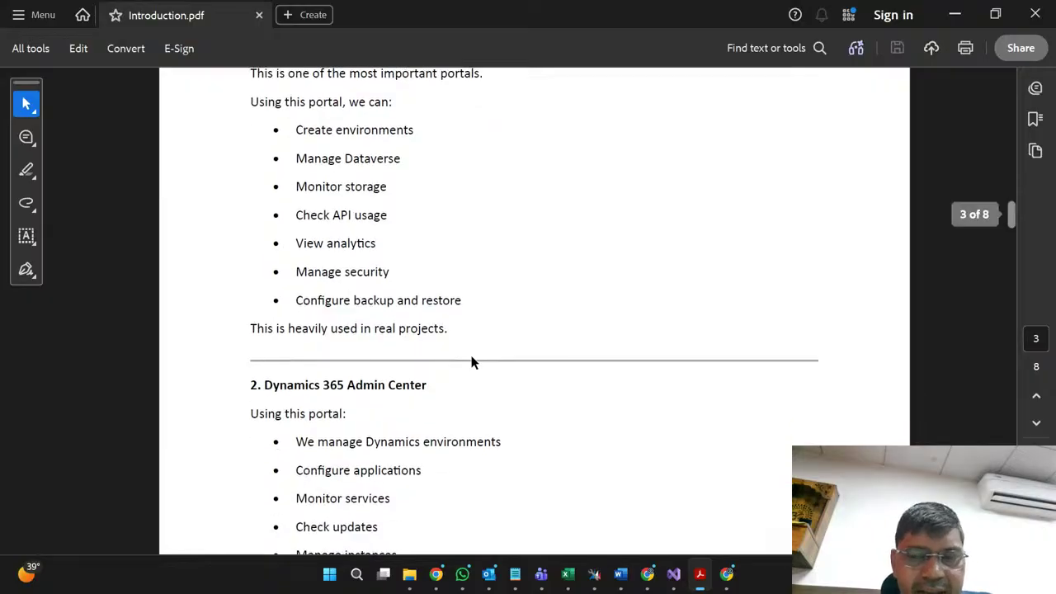
scroll(473, 362, down, 1)
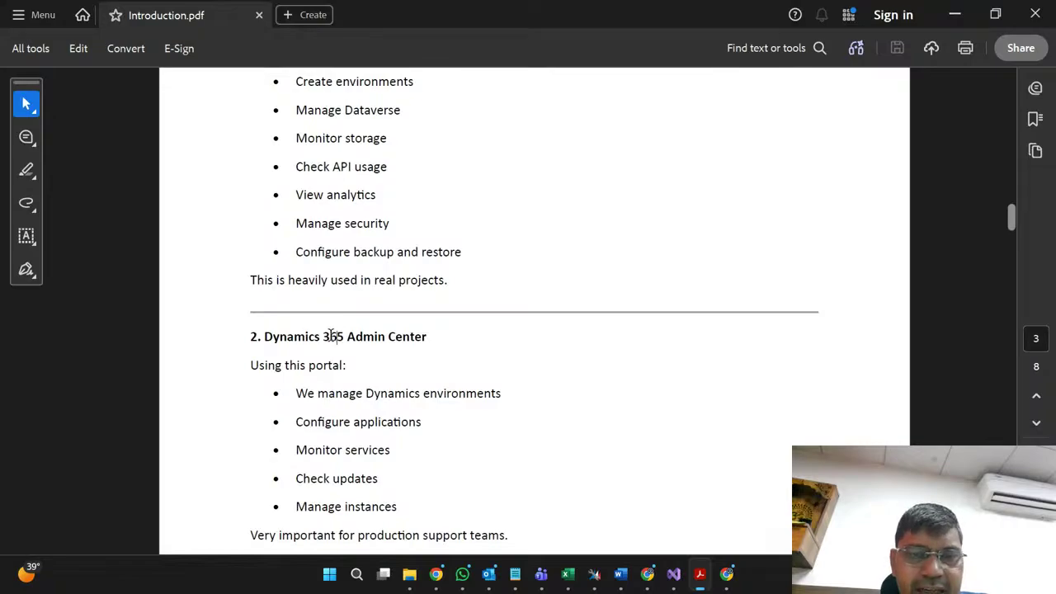
scroll(407, 330, down, 1)
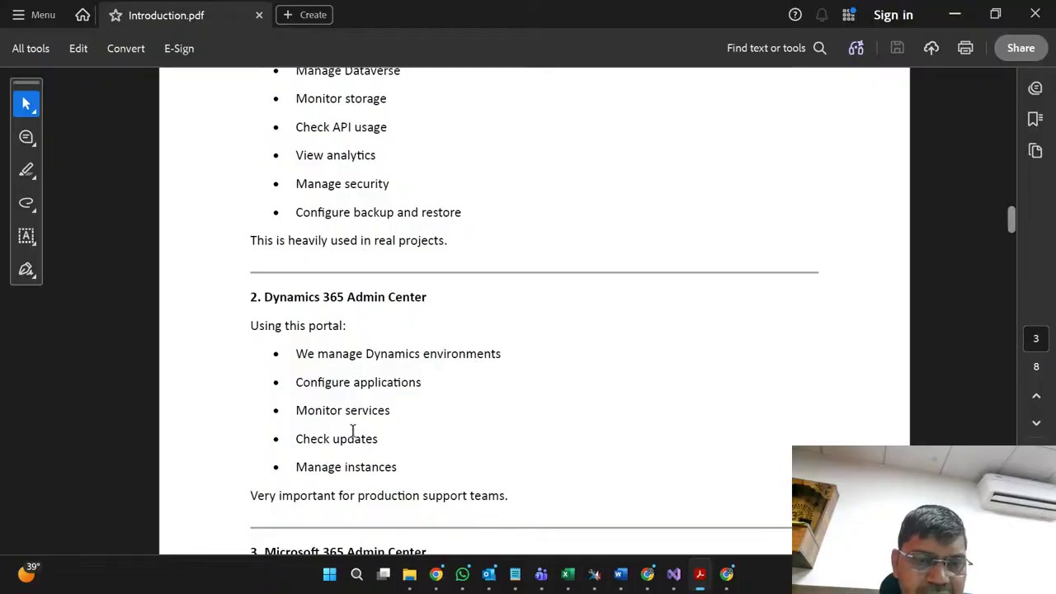
scroll(355, 439, down, 1)
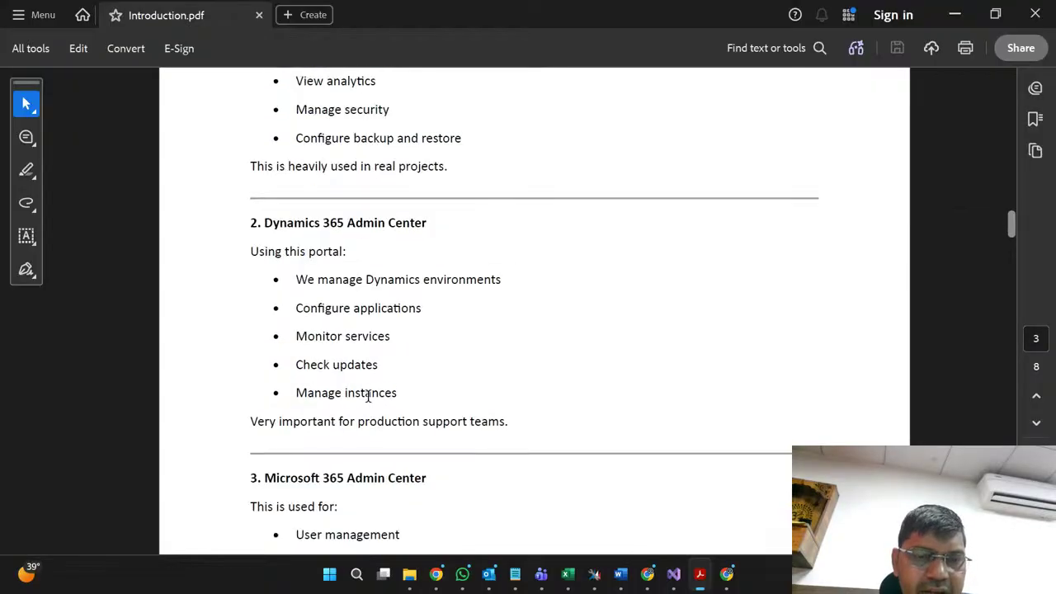
double_click(367, 394)
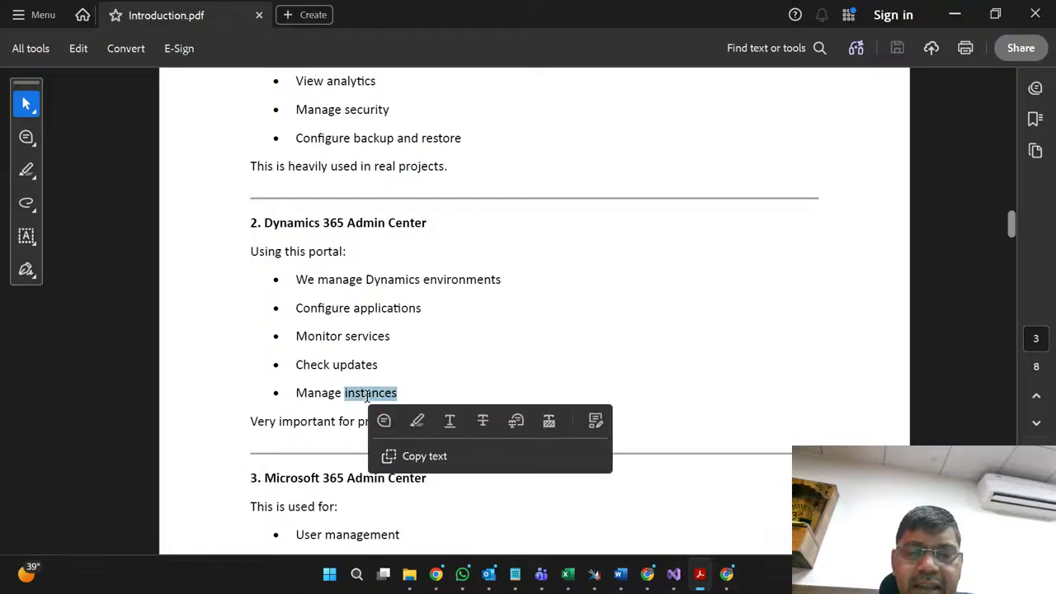
click(305, 358)
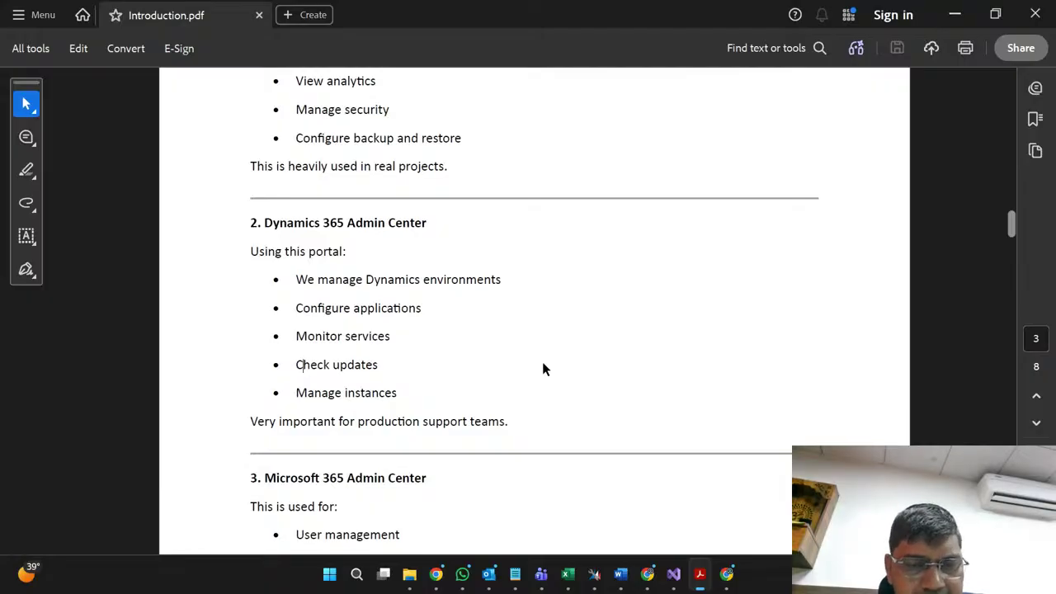
double_click(361, 366)
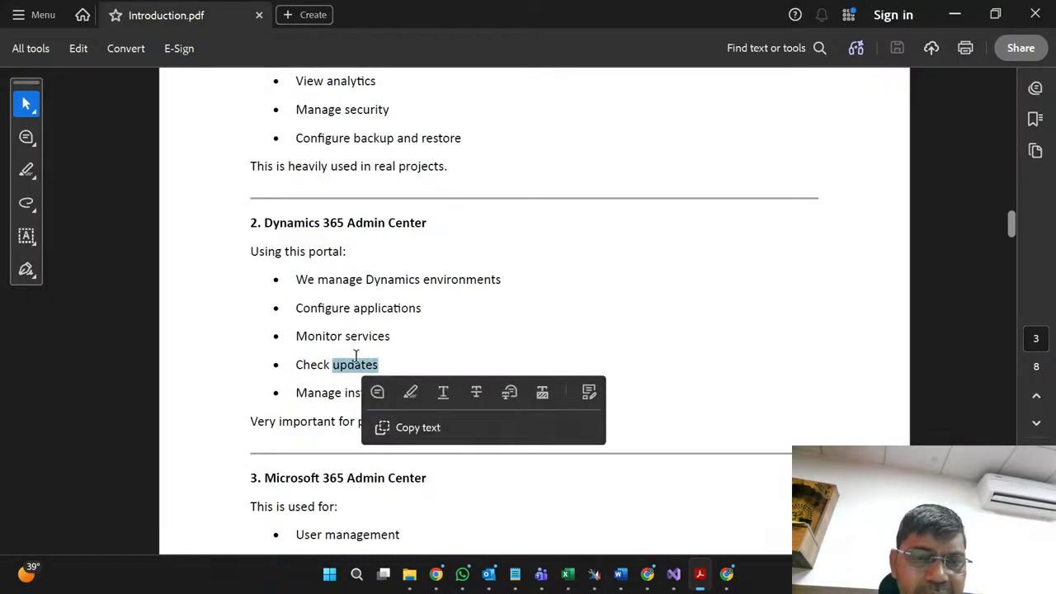
Step: Compare the Dynamics 365 Admin Center section with the Power Platform Admin Center section above it
click(380, 227)
double_click(379, 227)
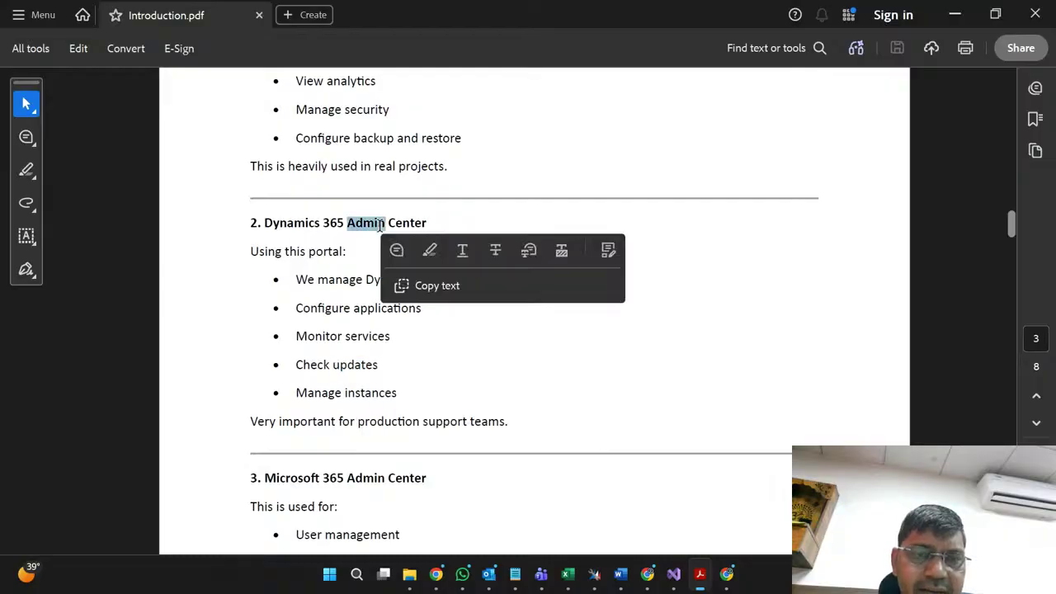
scroll(380, 227, up, 5)
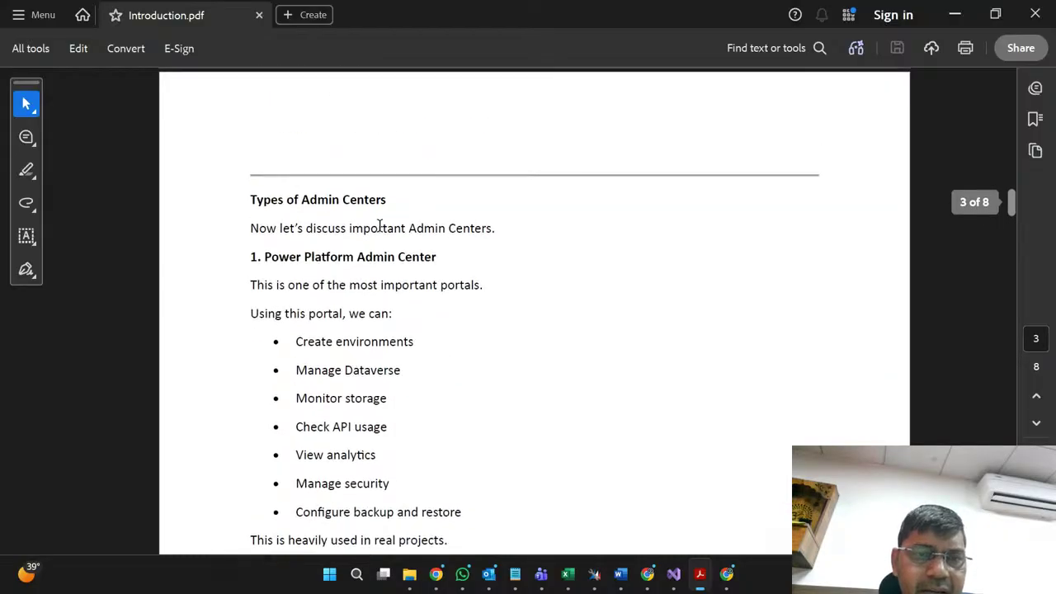
scroll(380, 227, down, 1)
scroll(379, 227, down, 5)
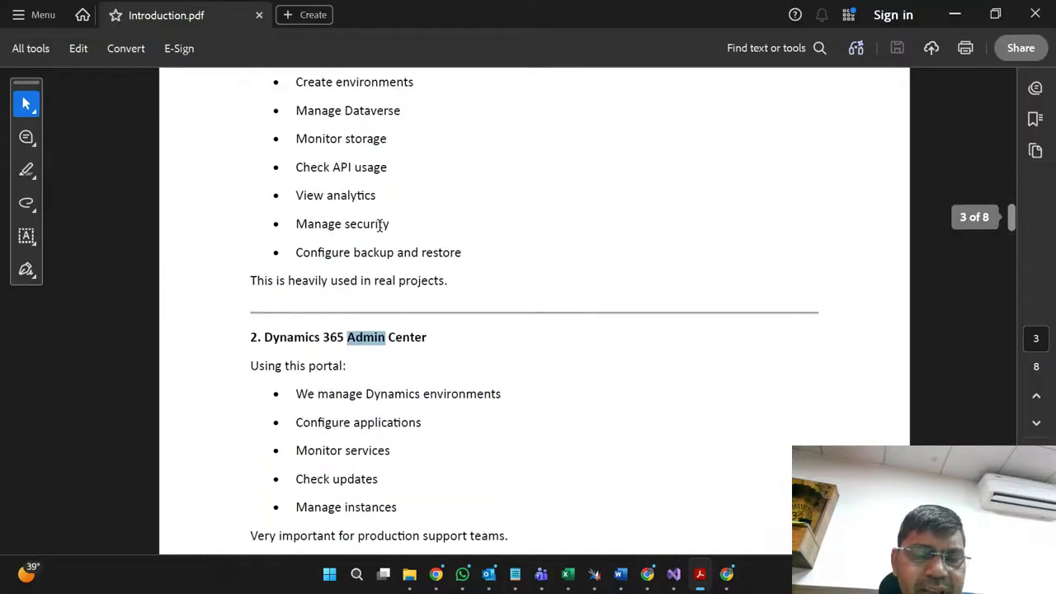
click(305, 325)
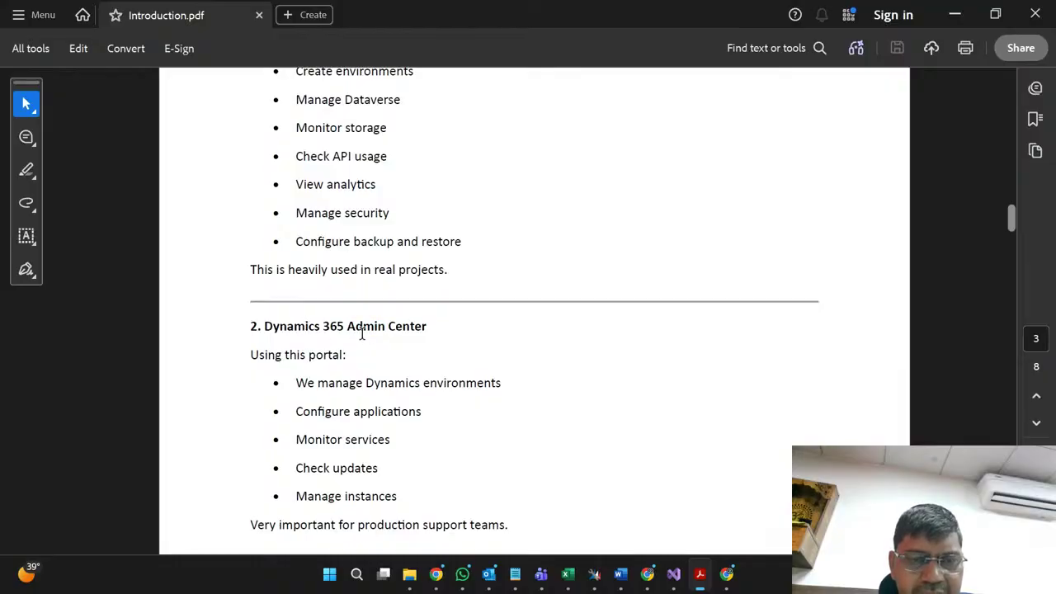
Step: Compare the Microsoft 365 Admin Center section with the Dynamics 365 Admin Center section on page 3
scroll(368, 334, down, 3)
scroll(368, 333, down, 6)
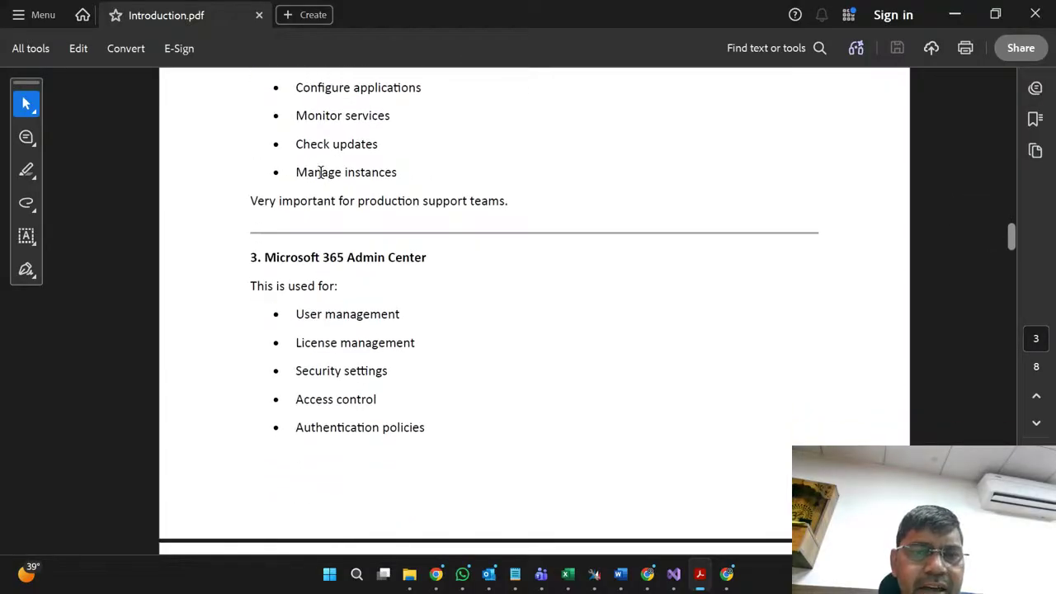
click(321, 173)
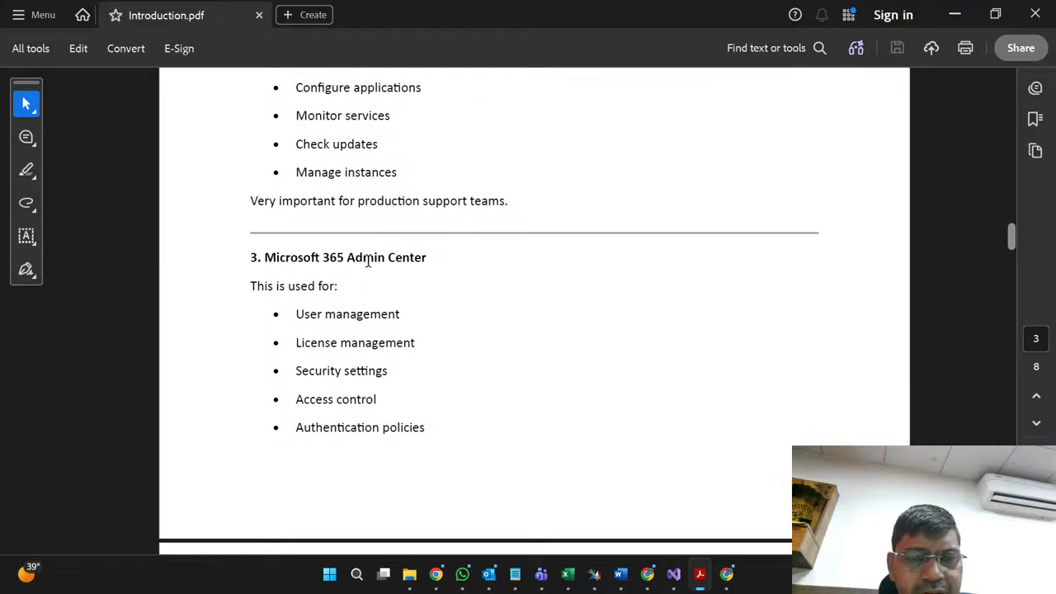
scroll(381, 258, up, 3)
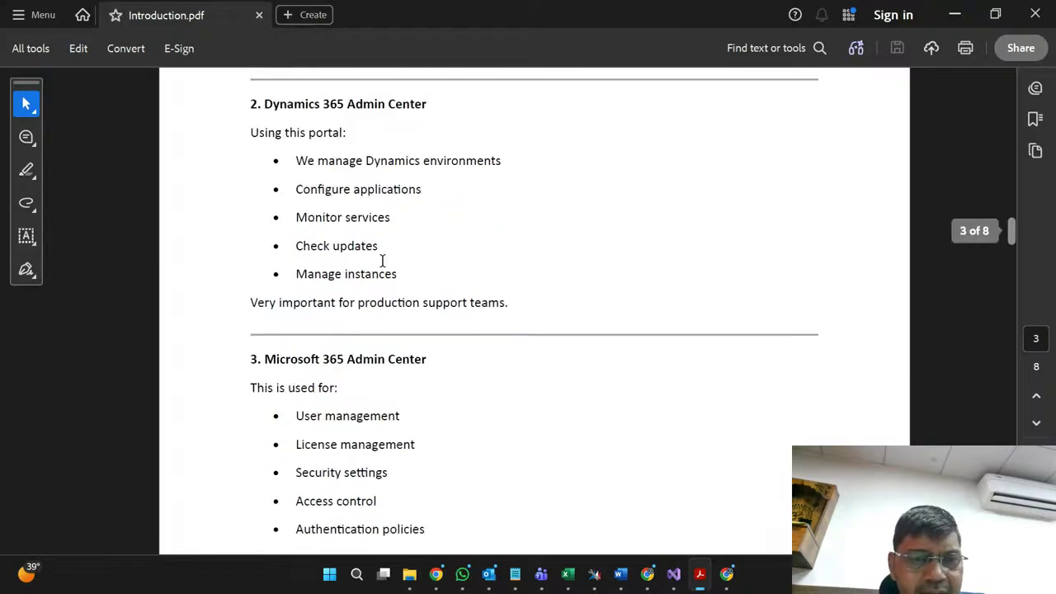
scroll(382, 261, up, 1)
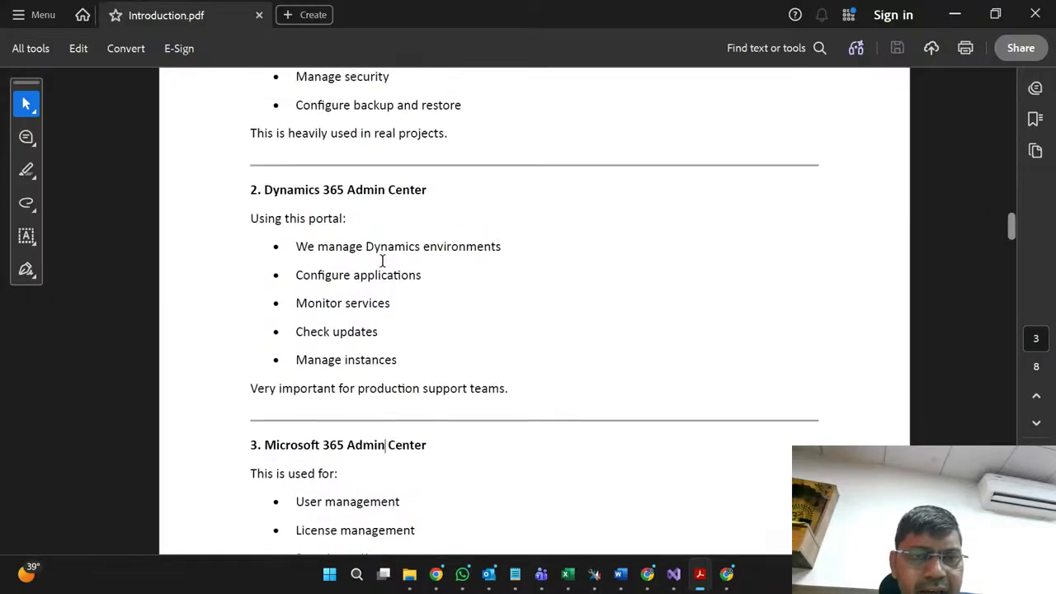
scroll(382, 261, down, 2)
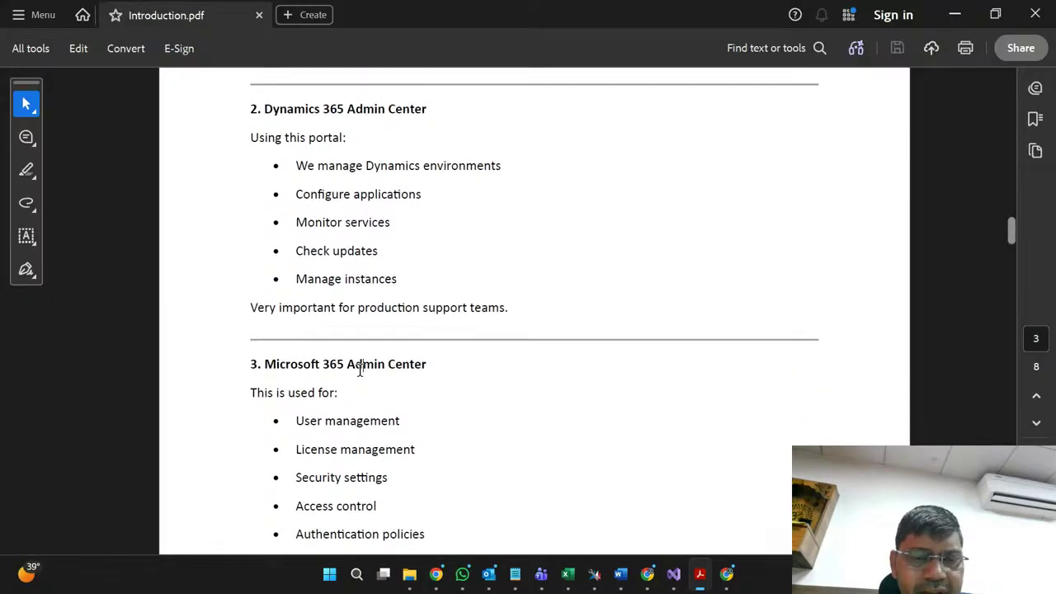
Step: Review the Microsoft 365 Admin Center uses from User management through Authentication policies, marking the words "User" and "License"
scroll(349, 365, down, 3)
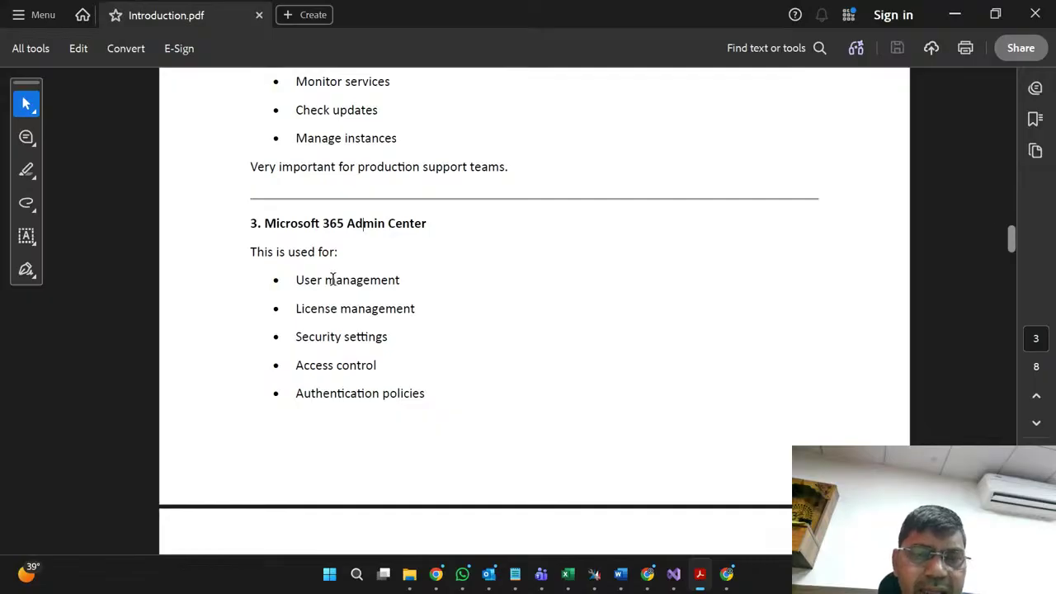
scroll(322, 257, up, 2)
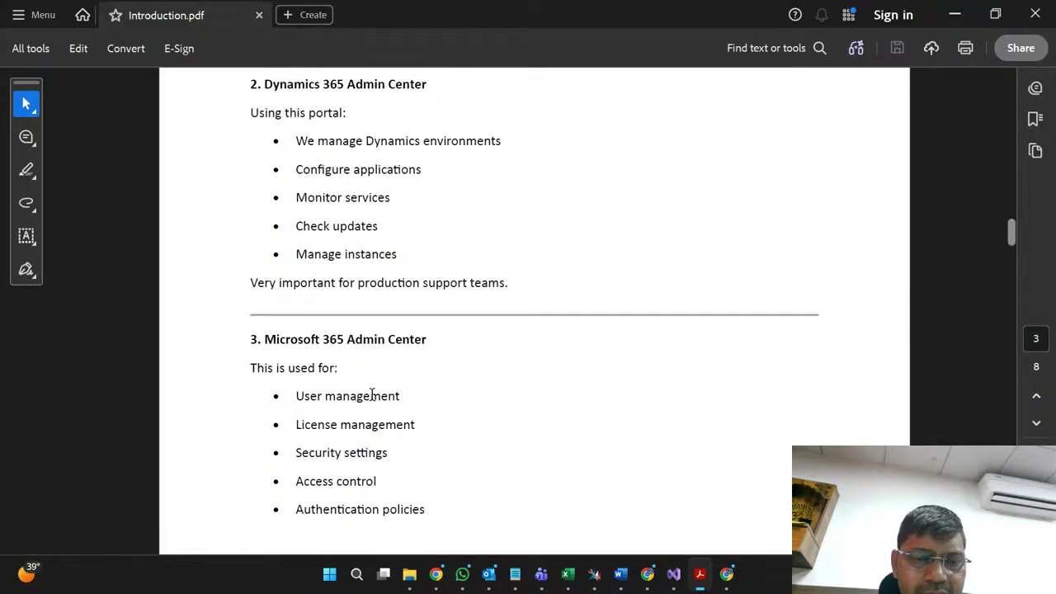
double_click(308, 397)
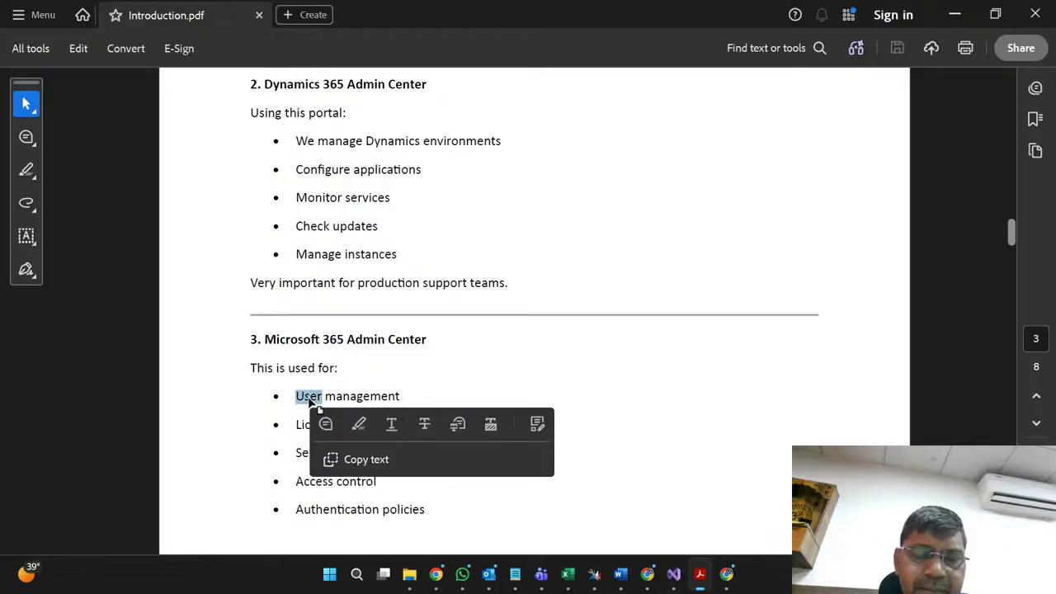
click(296, 430)
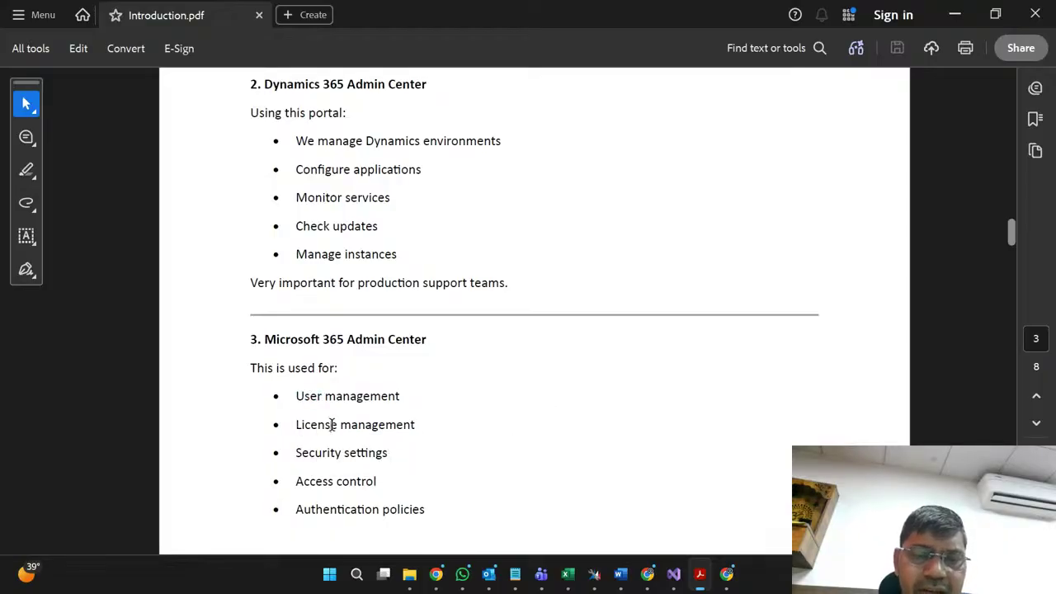
double_click(332, 425)
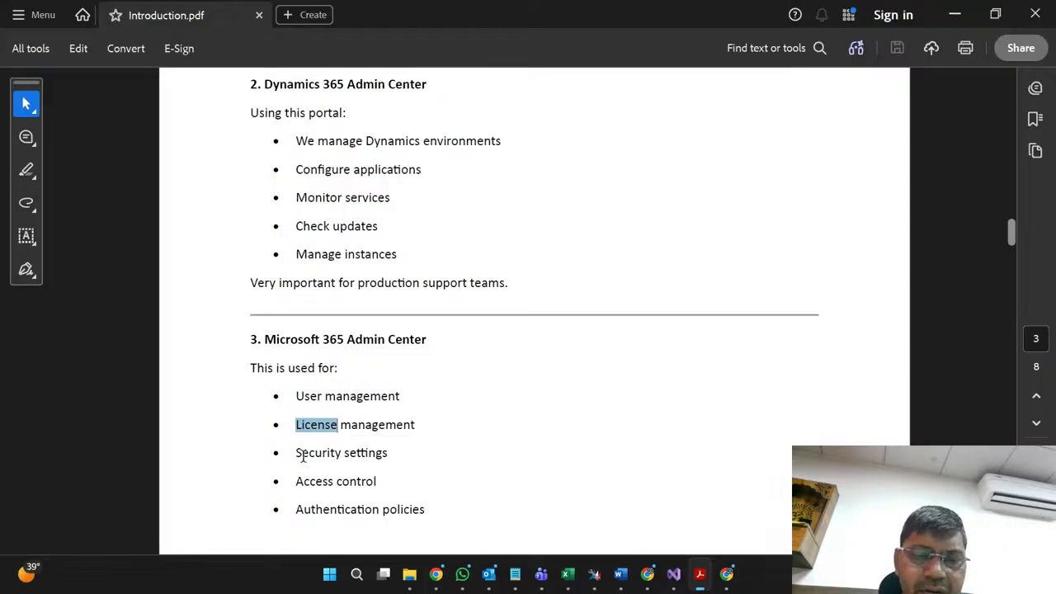
click(302, 457)
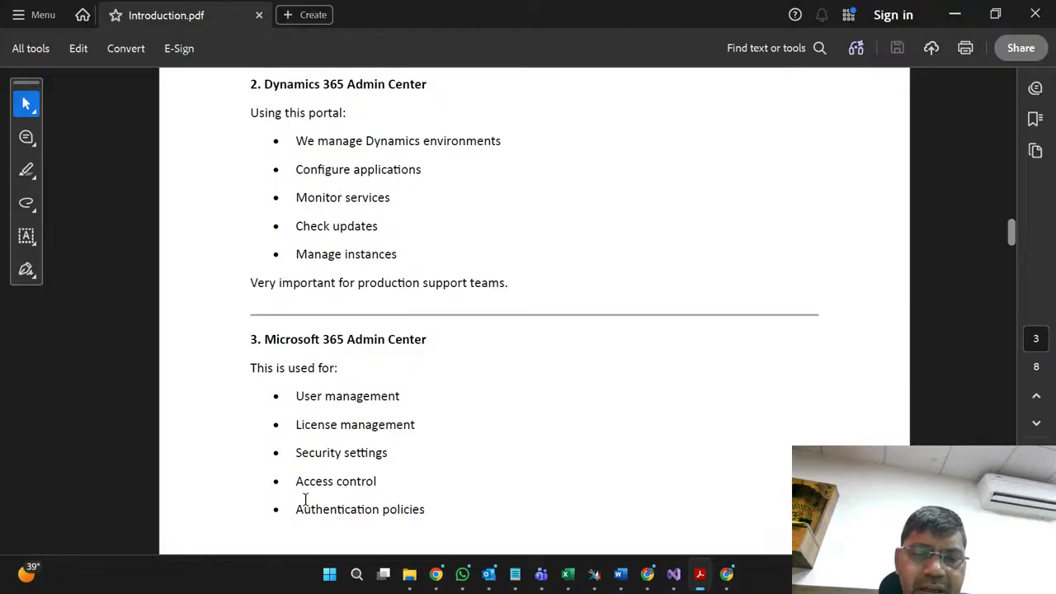
scroll(332, 500, down, 3)
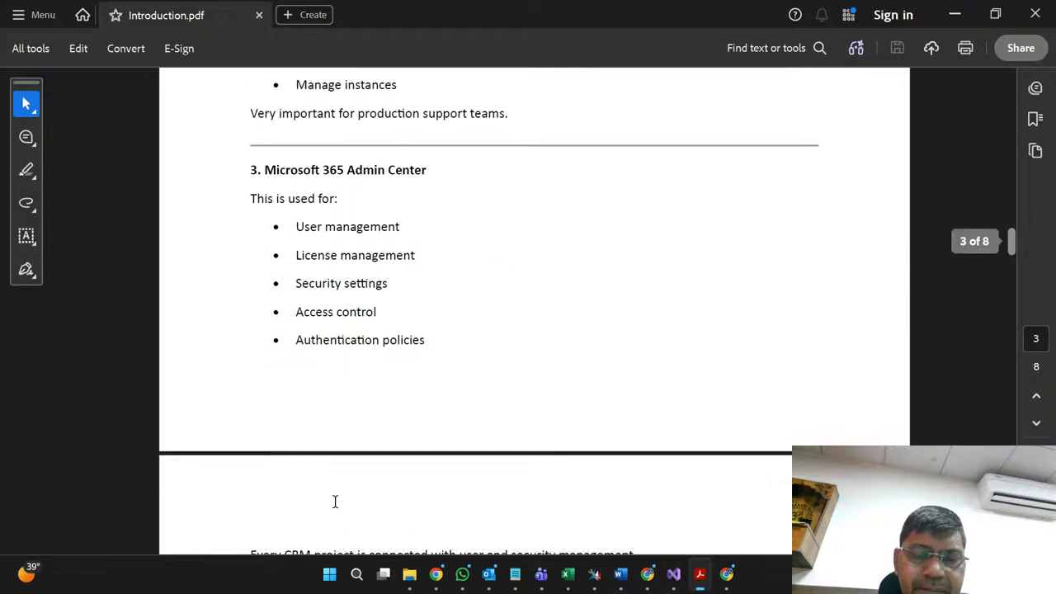
scroll(334, 502, down, 2)
scroll(335, 501, up, 1)
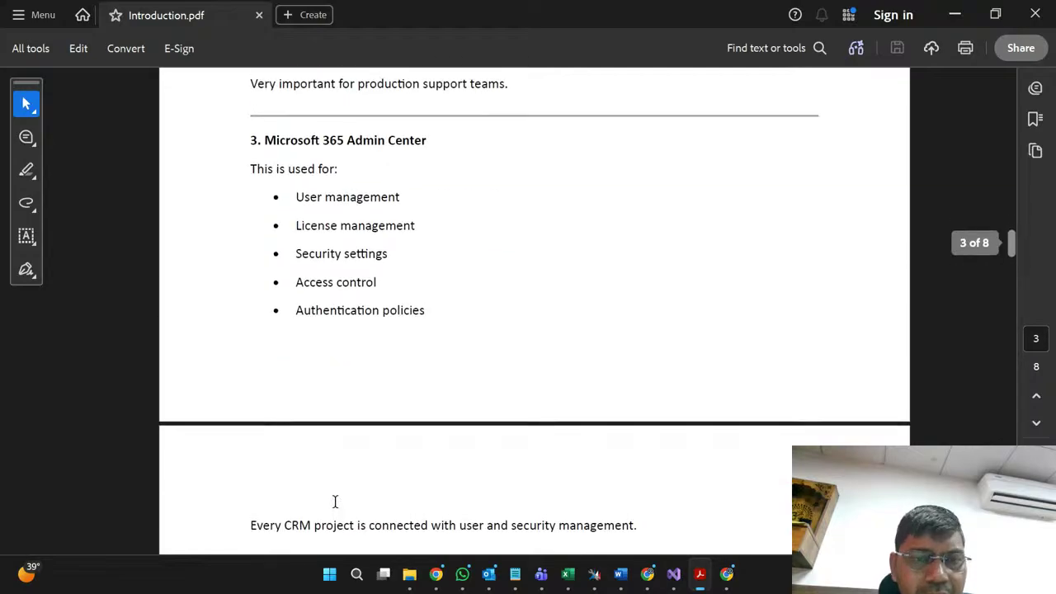
scroll(334, 502, up, 1)
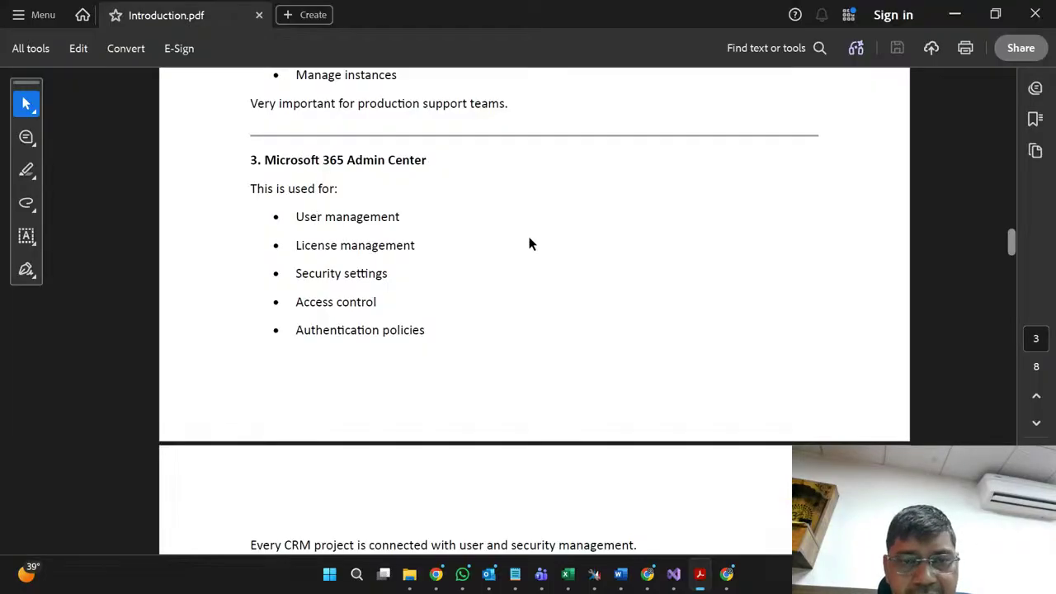
scroll(363, 213, up, 1)
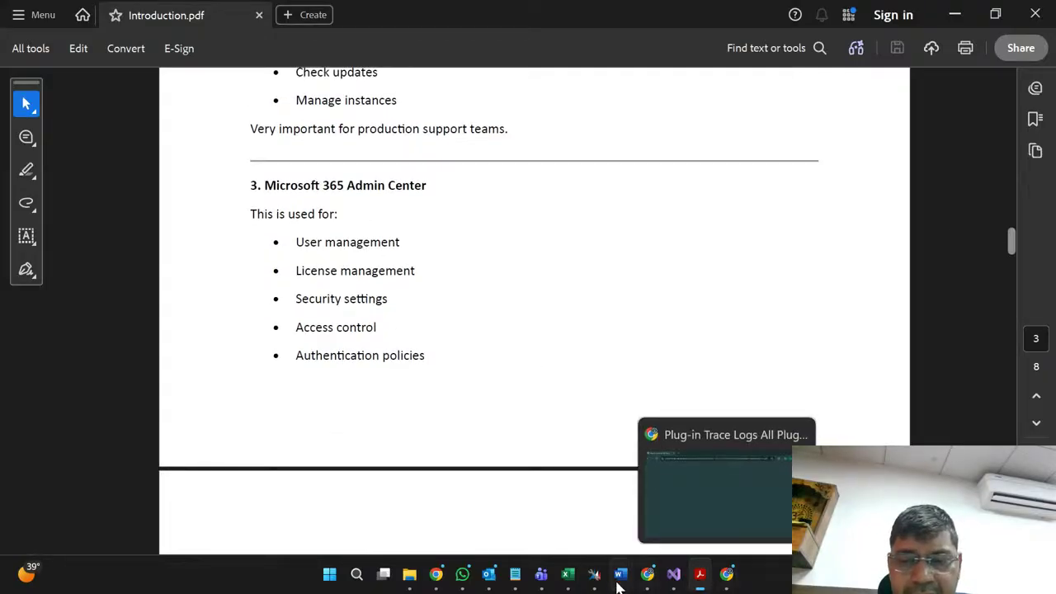
Step: Switch to the Book4 workbook in Excel and enter the label "user 1" in cell F30
mouse_move(568, 575)
mouse_move(774, 532)
click(773, 495)
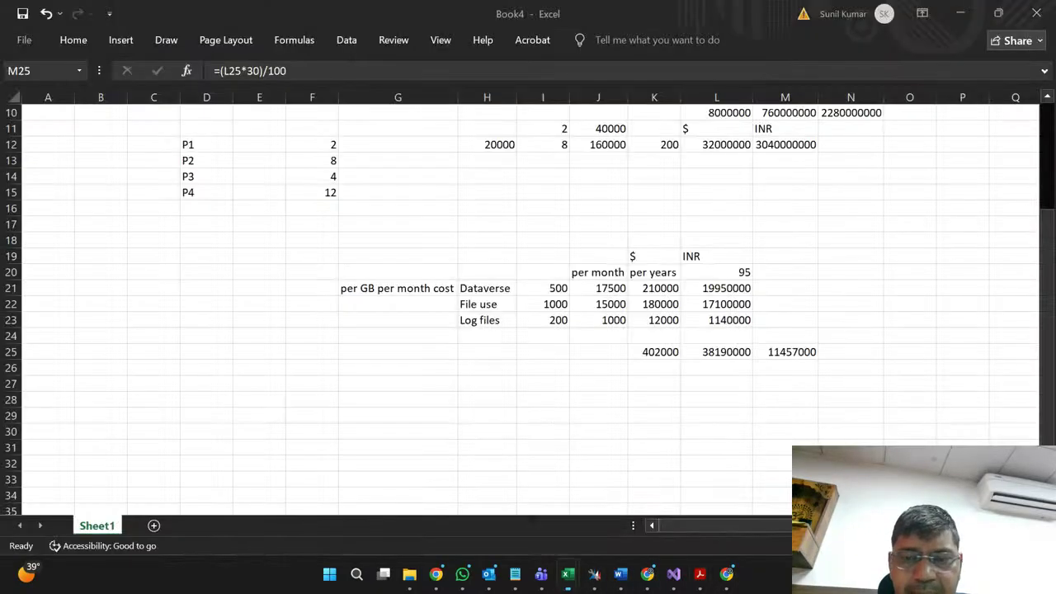
click(487, 368)
click(321, 426)
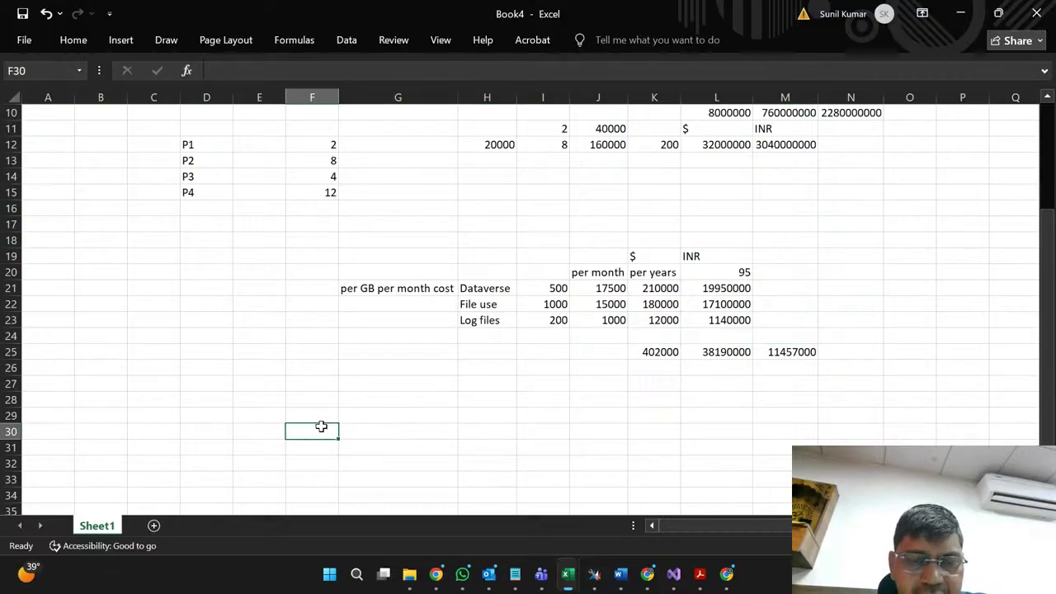
text(user)
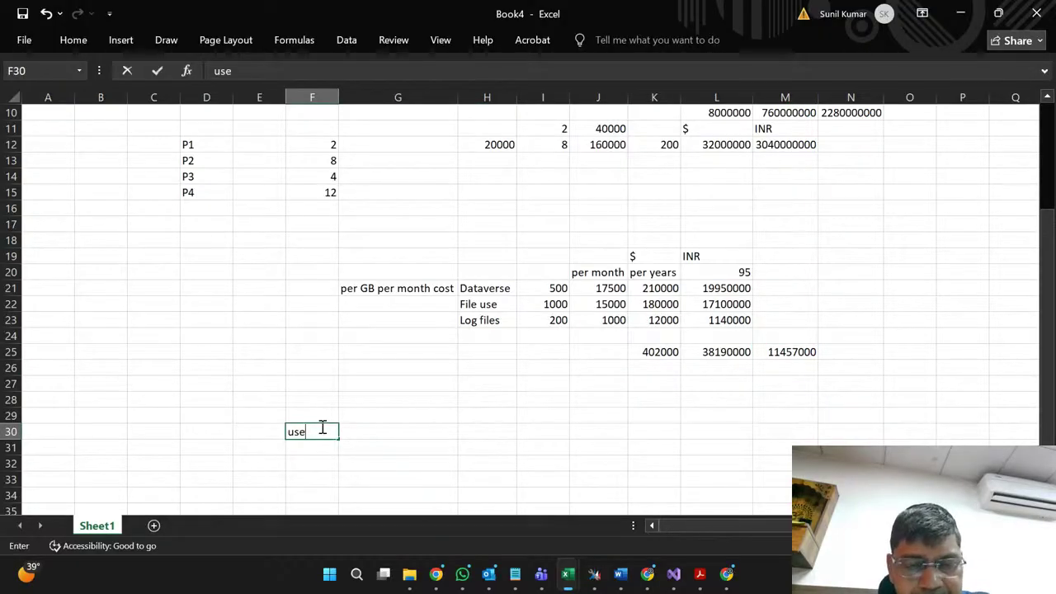
key(Tab)
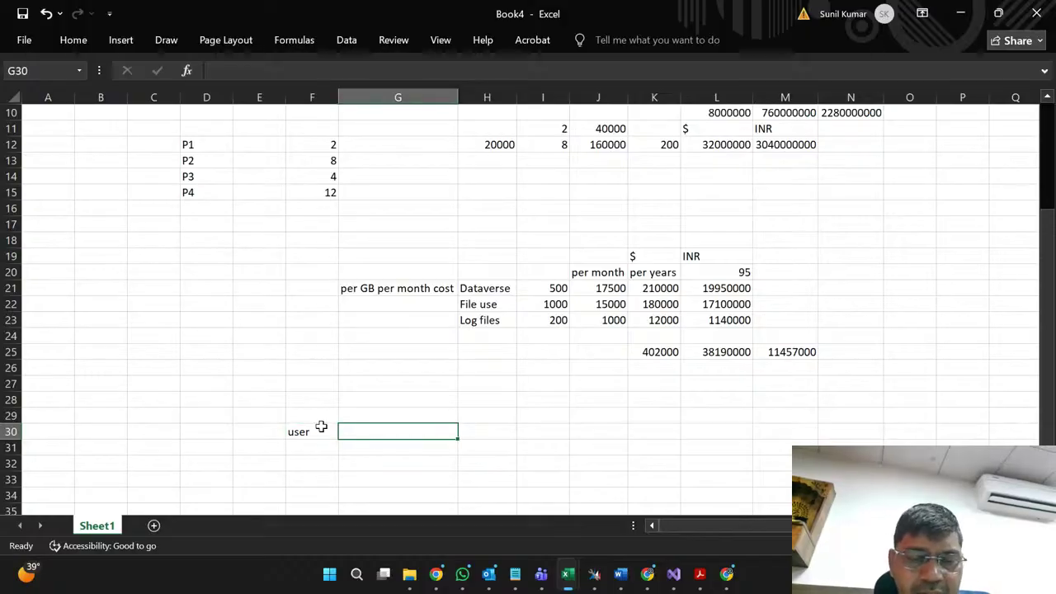
click(320, 425)
double_click(321, 428)
text(1)
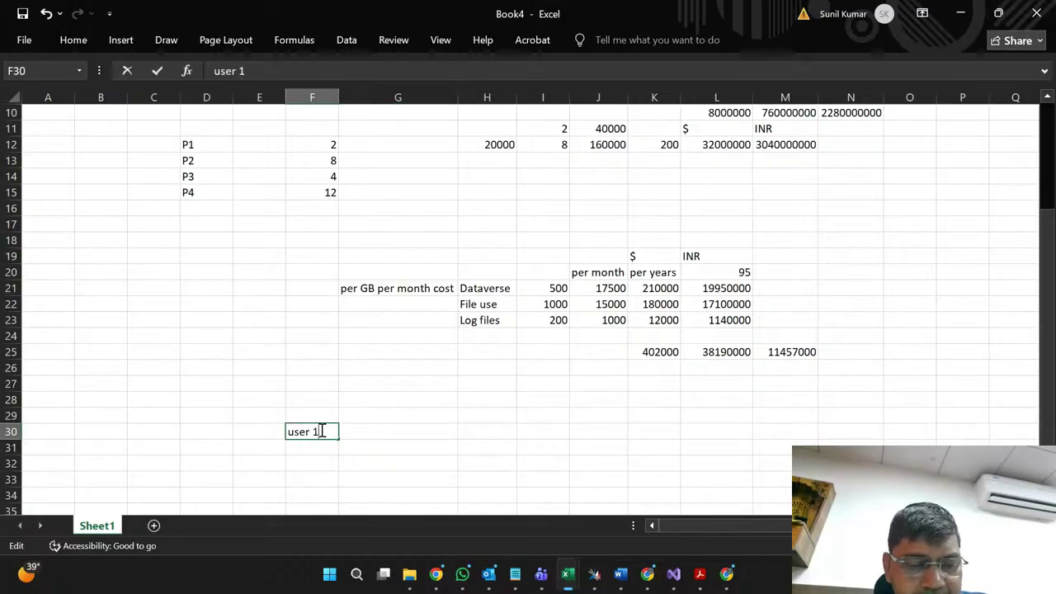
key(Tab)
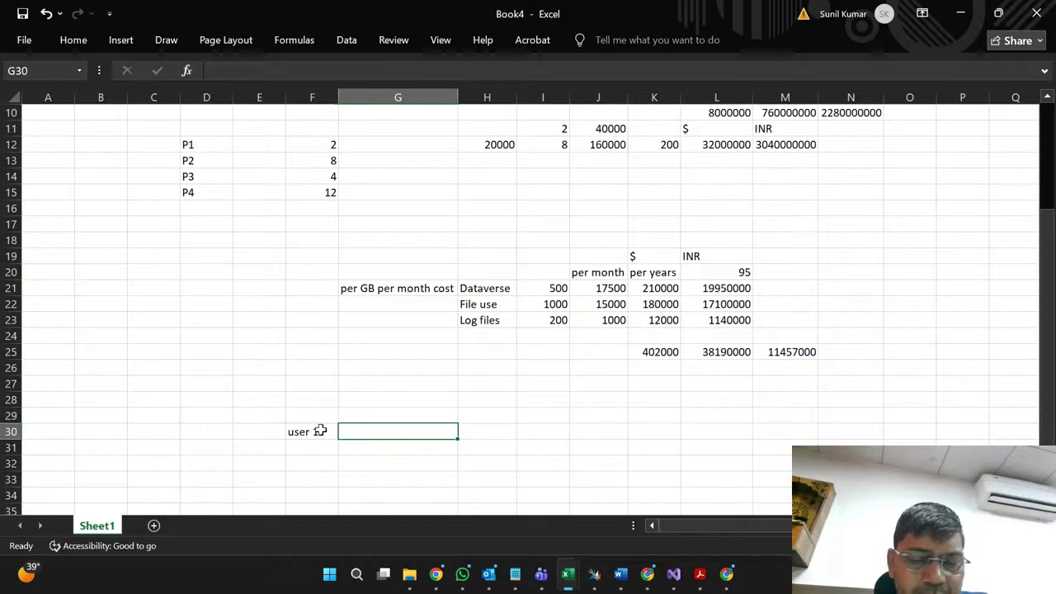
Step: Enter "Sales" in cell G30 with a licence price of "75 $" in H30
text(Sales)
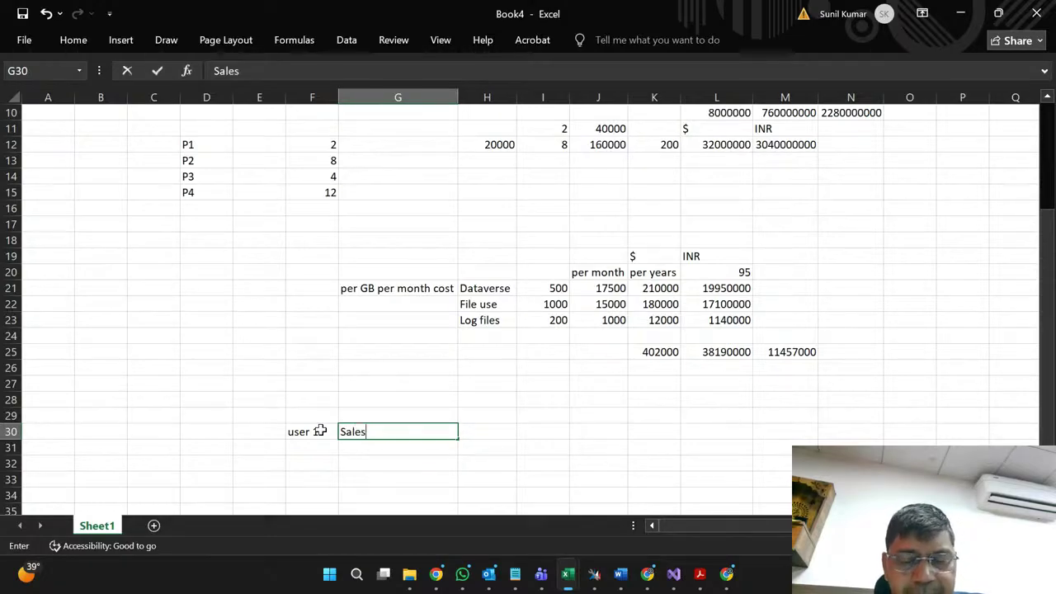
key(Tab)
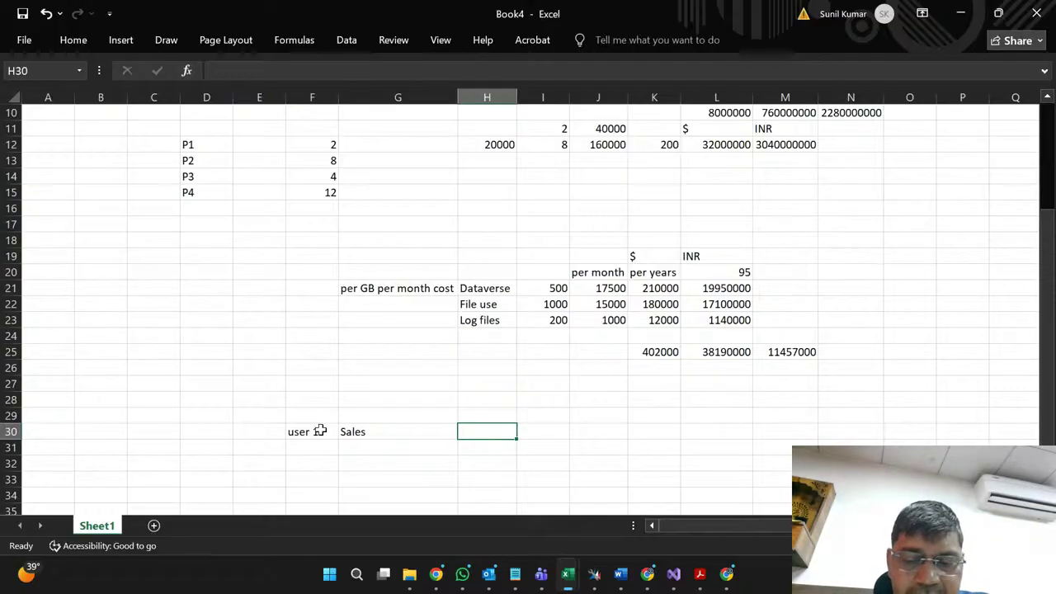
text(75)
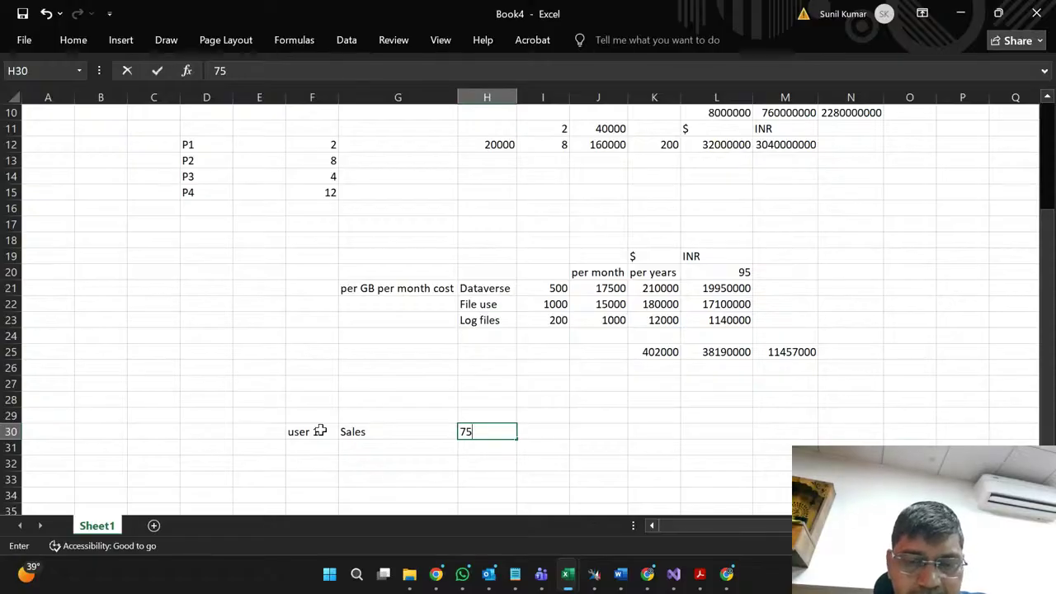
text( $)
key(Return)
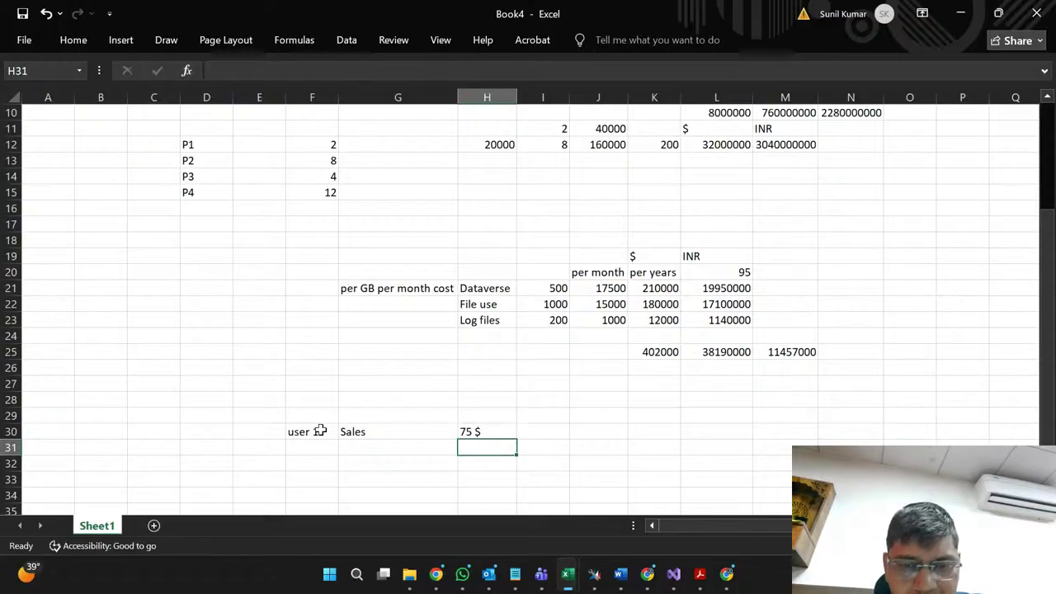
key(Up)
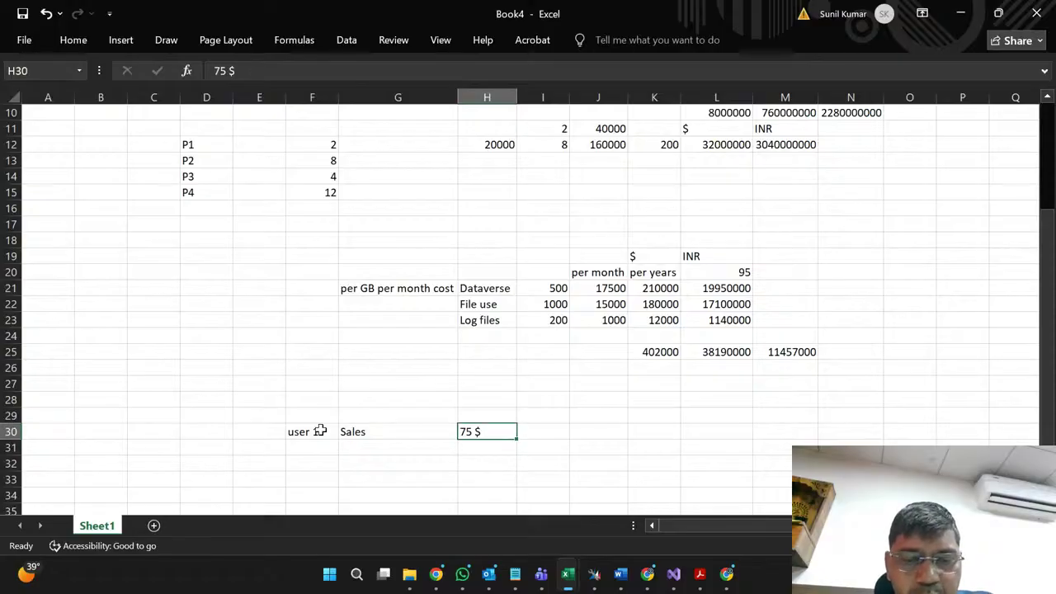
Step: Add "Service" in cell G31 with a price of "75 $" in H31
key(Down)
key(Left)
text(Se)
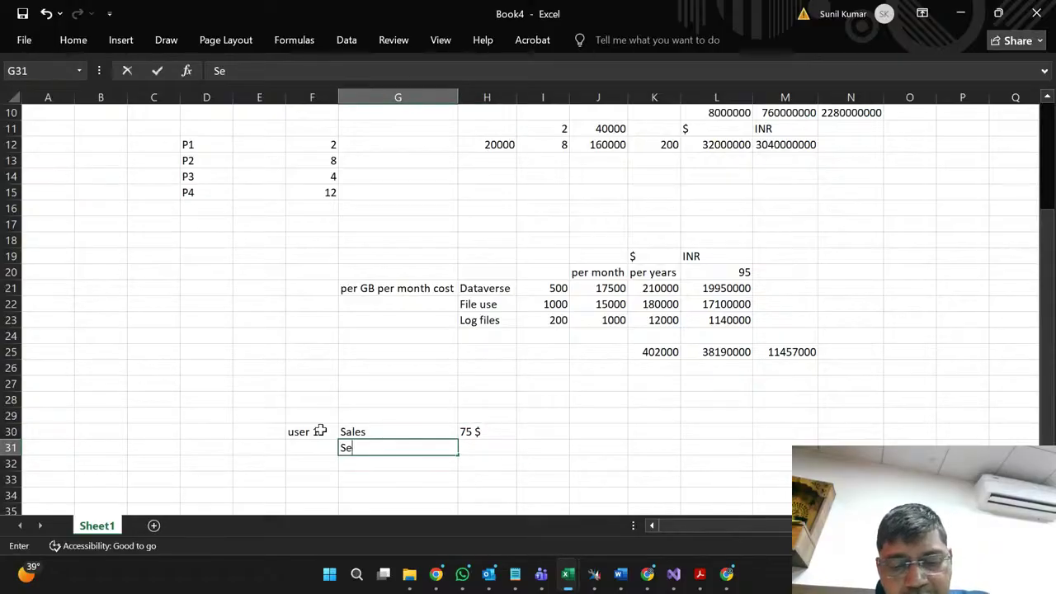
text(rvice)
key(Tab)
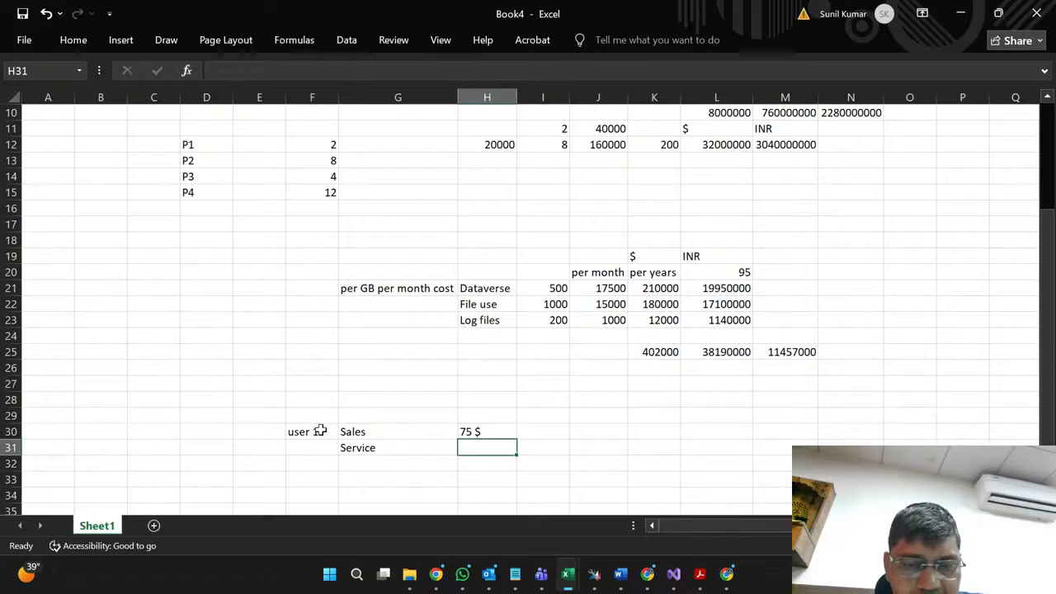
text(75)
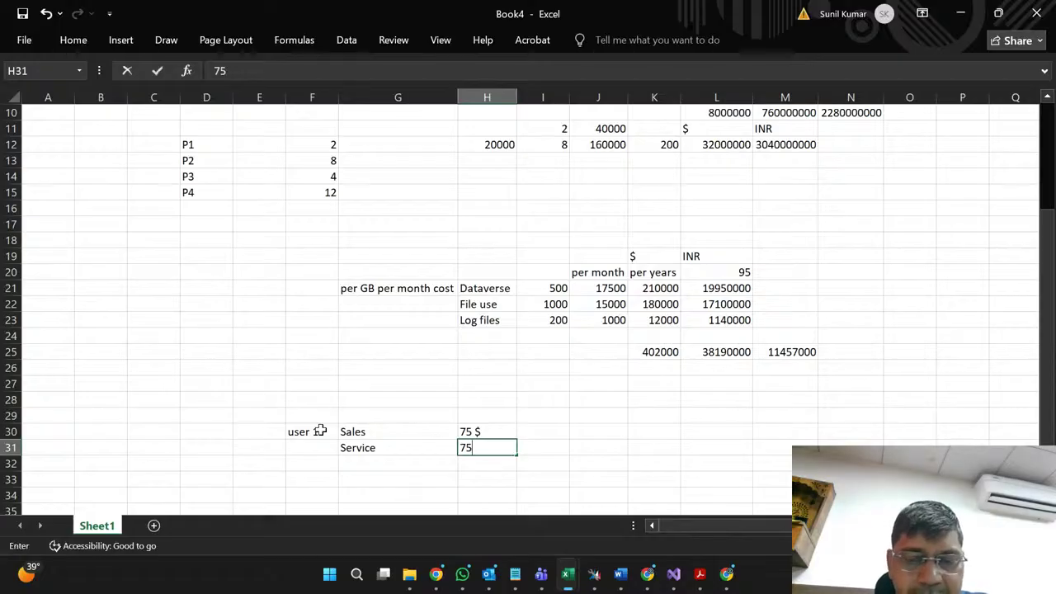
text( $)
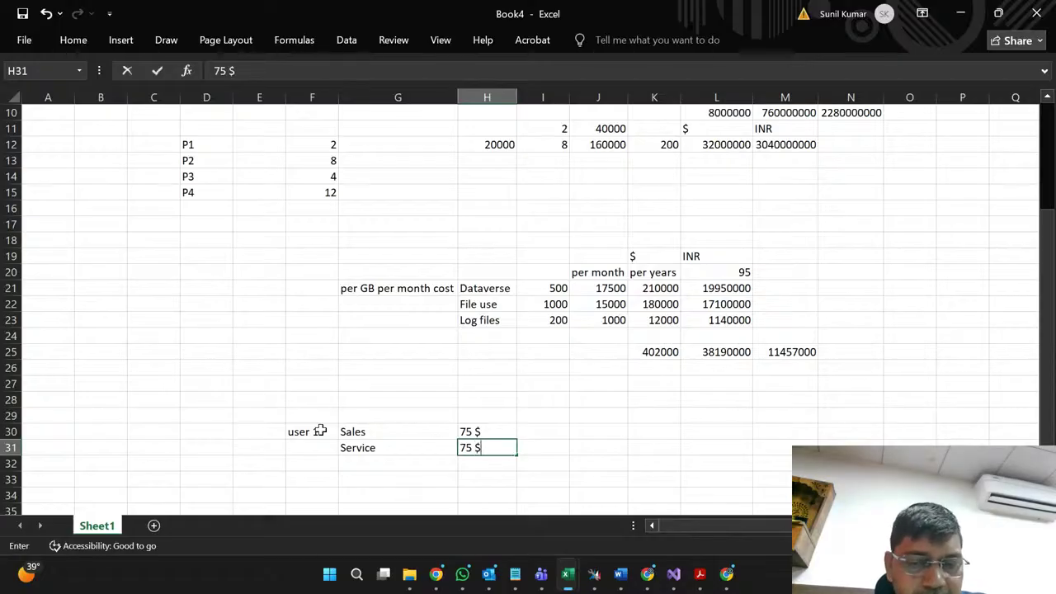
key(Tab)
Step: Add the heading "Attached" in cell I29 and enter 115 below it in I30
key(Up)
key(Up)
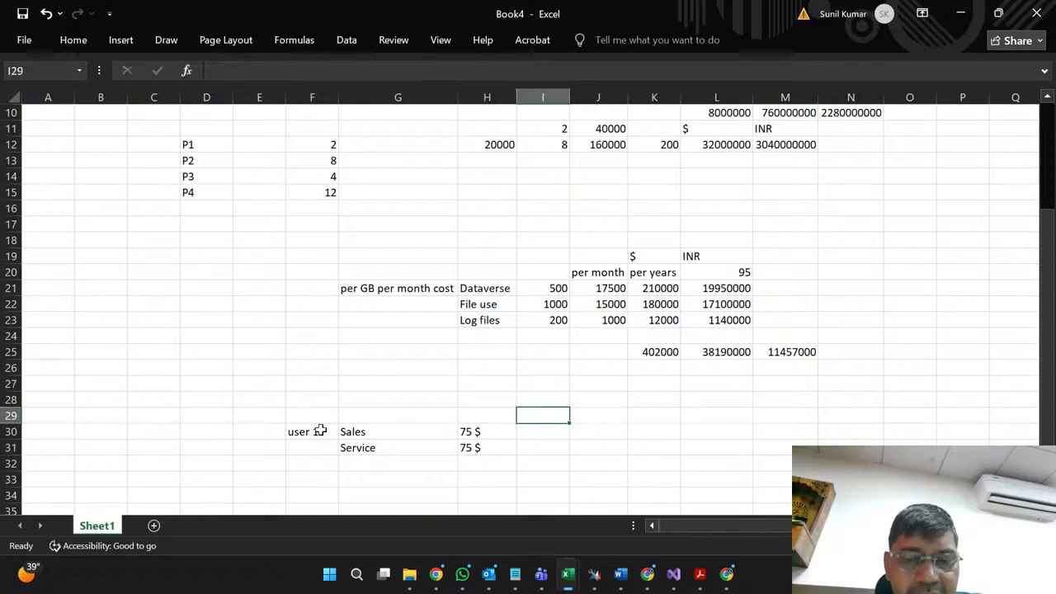
key(Right)
key(Down)
key(Down)
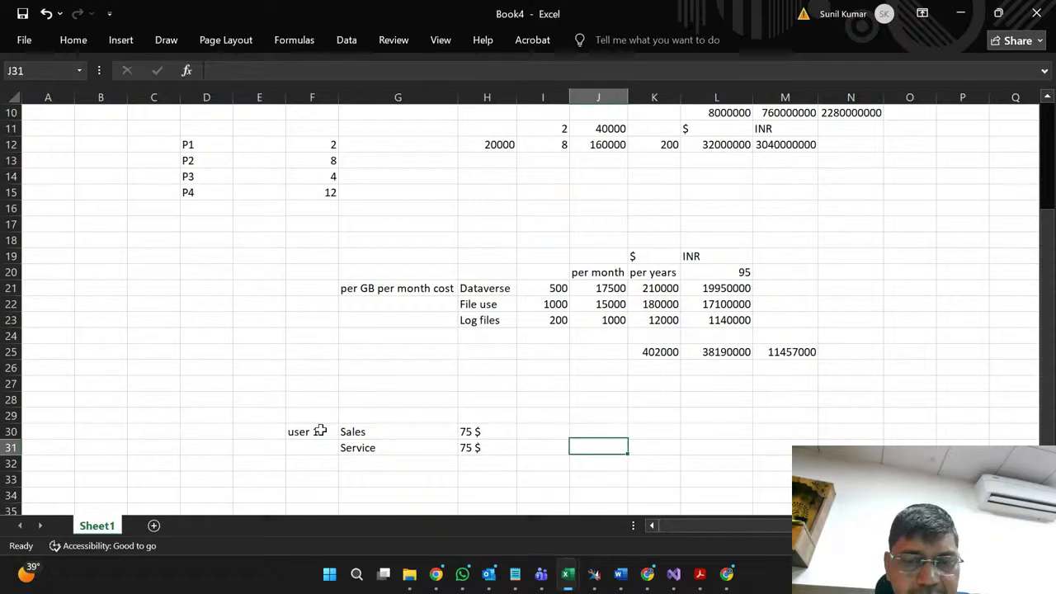
key(Up)
key(Up)
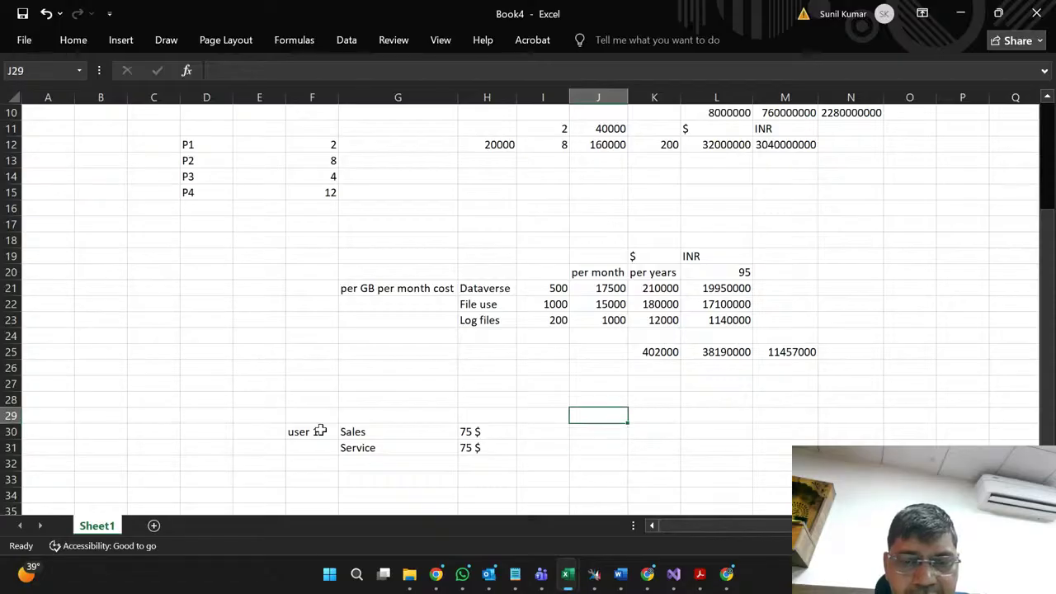
key(Left)
key(Left)
key(Right)
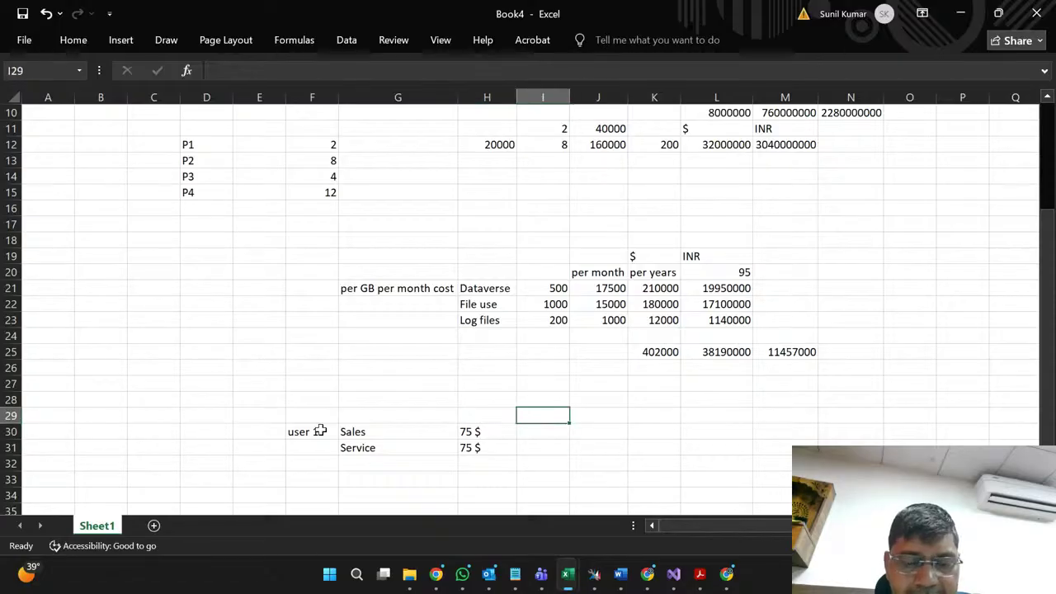
text(Attache)
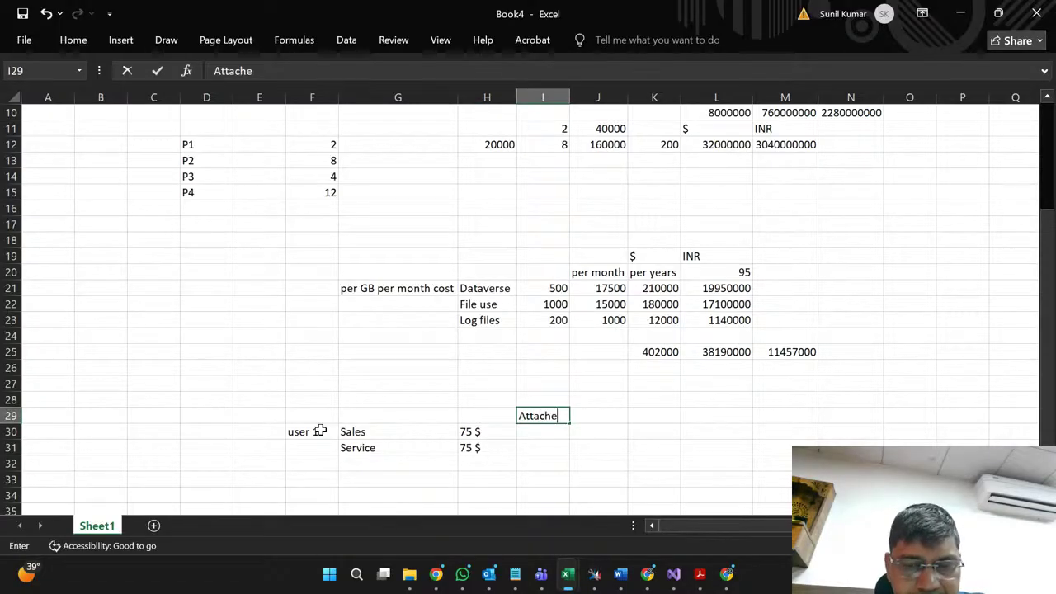
text(d)
key(Return)
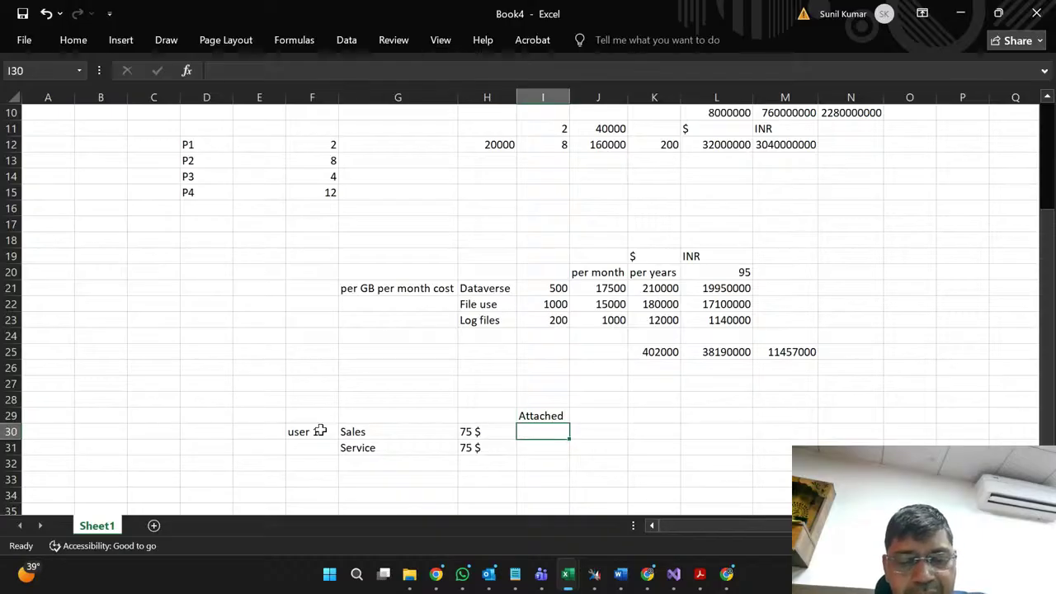
text(1)
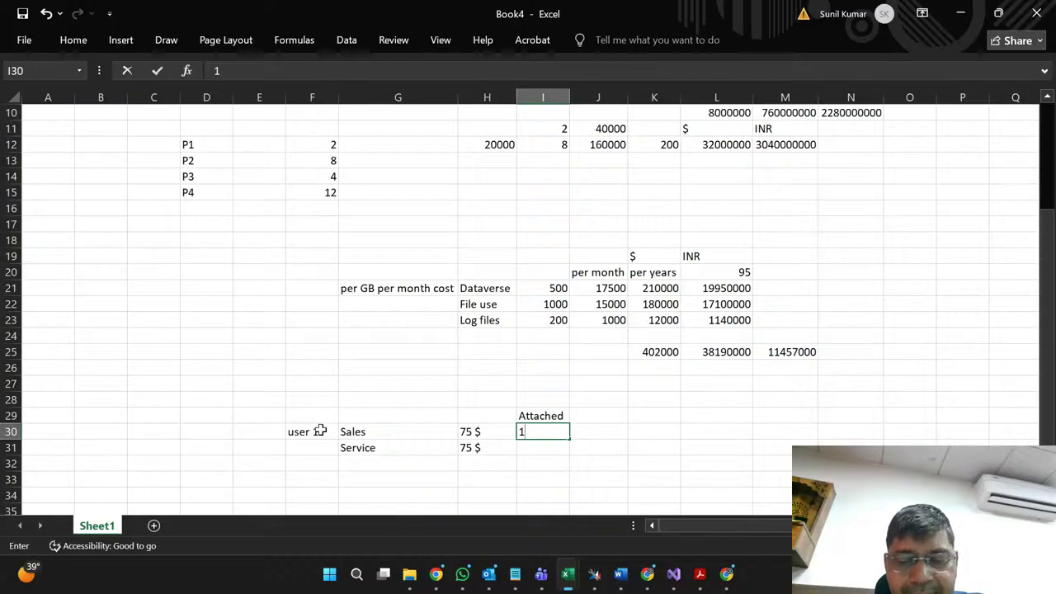
text(15)
key(Return)
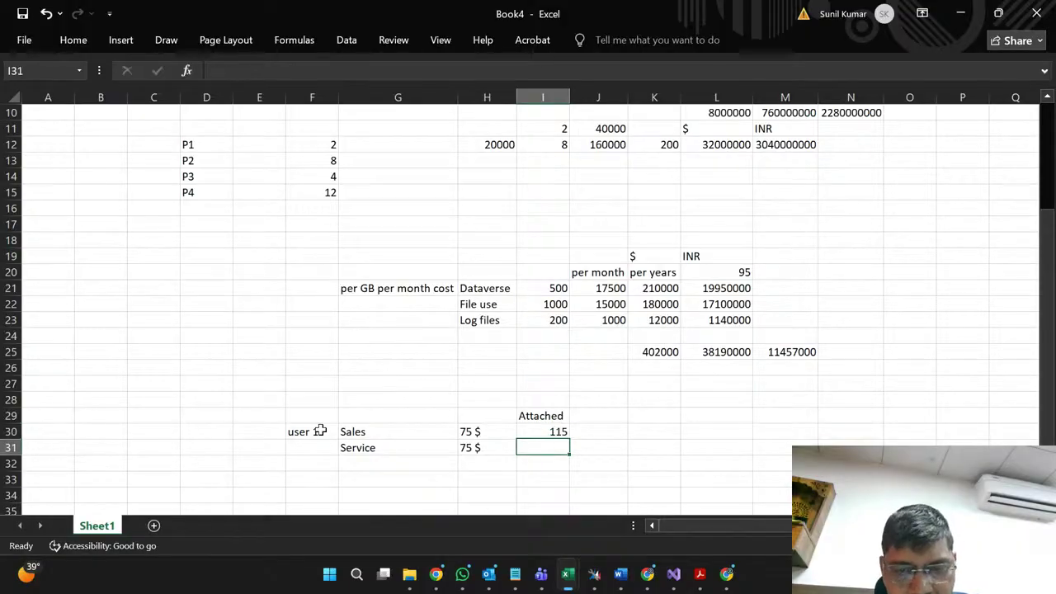
Step: Enter the formula =H30+H30 in cell J30 to total two licence prices
key(Up)
key(Right)
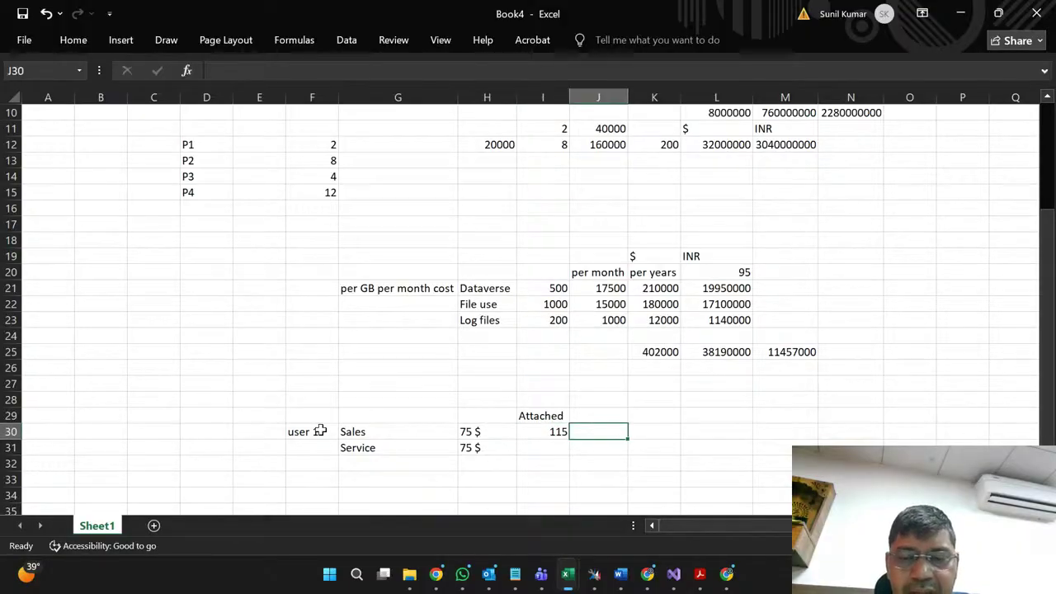
text(=)
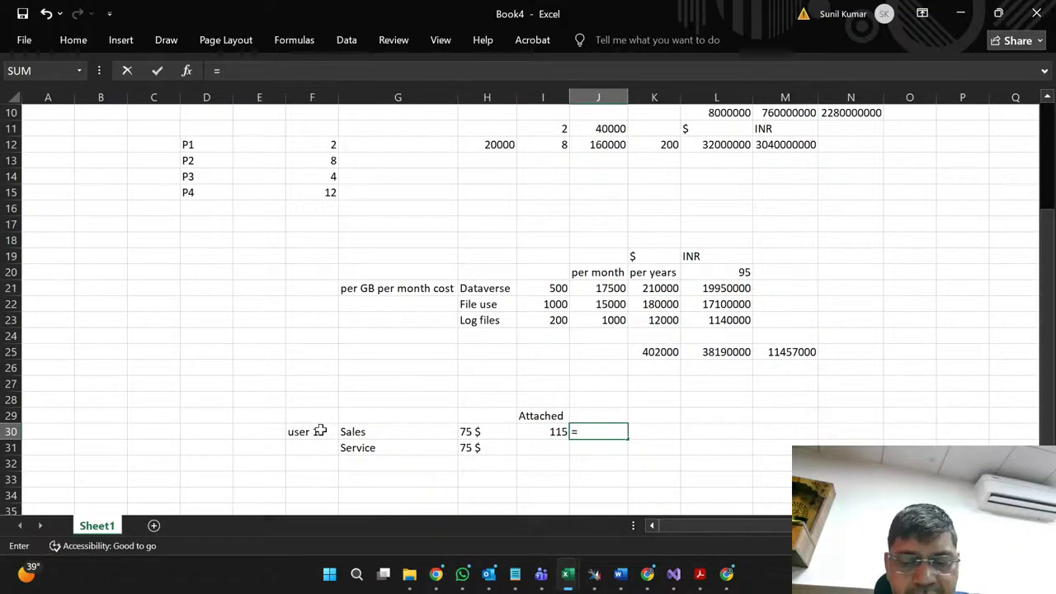
click(487, 431)
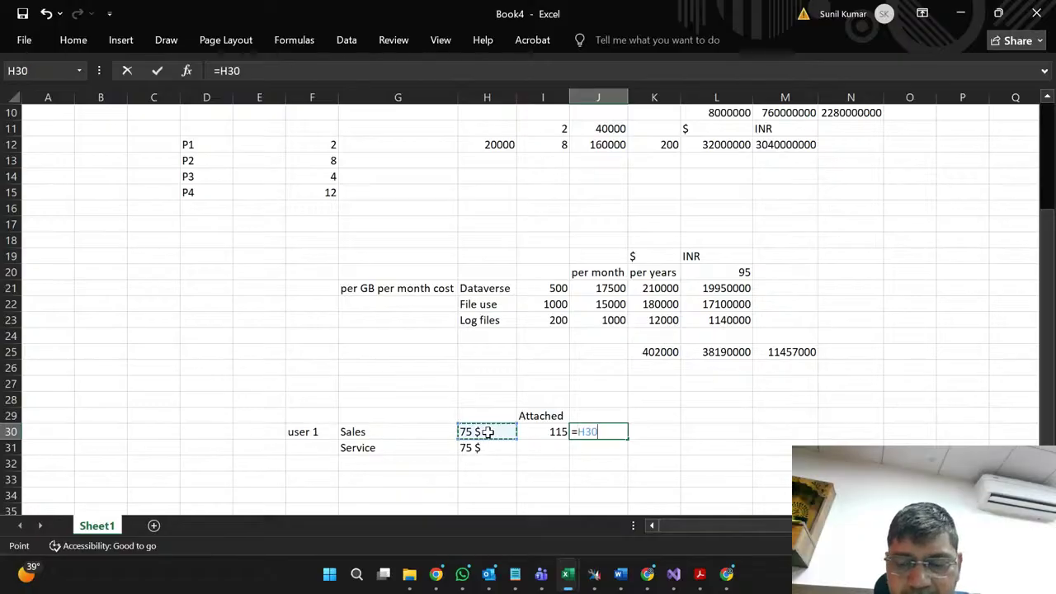
text(+)
click(479, 448)
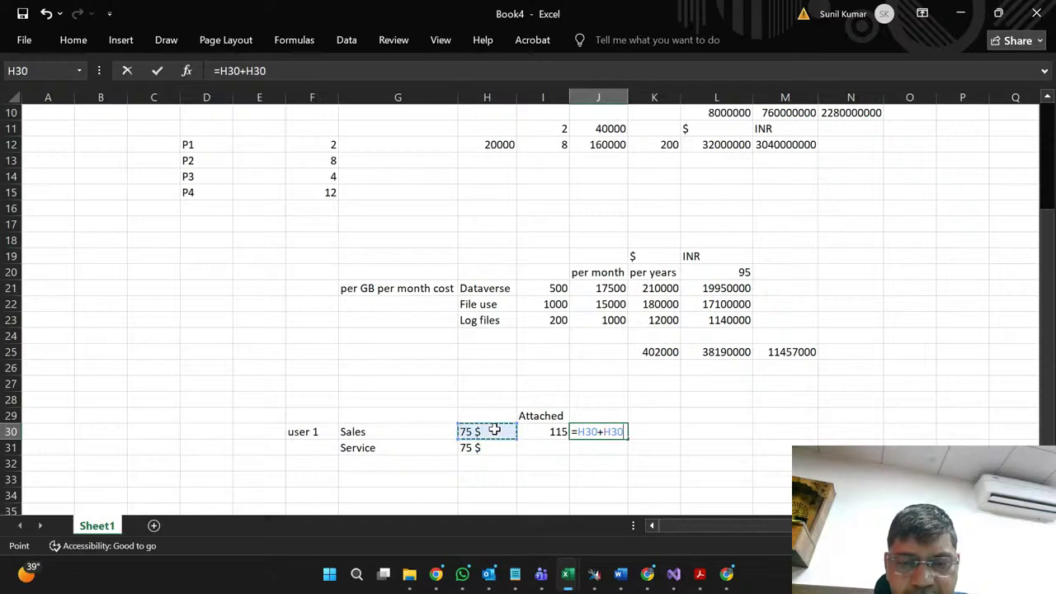
key(Return)
Step: Remove the dollar sign from the Sales and Service prices, leaving the plain number 75 in H30 and H31
double_click(493, 430)
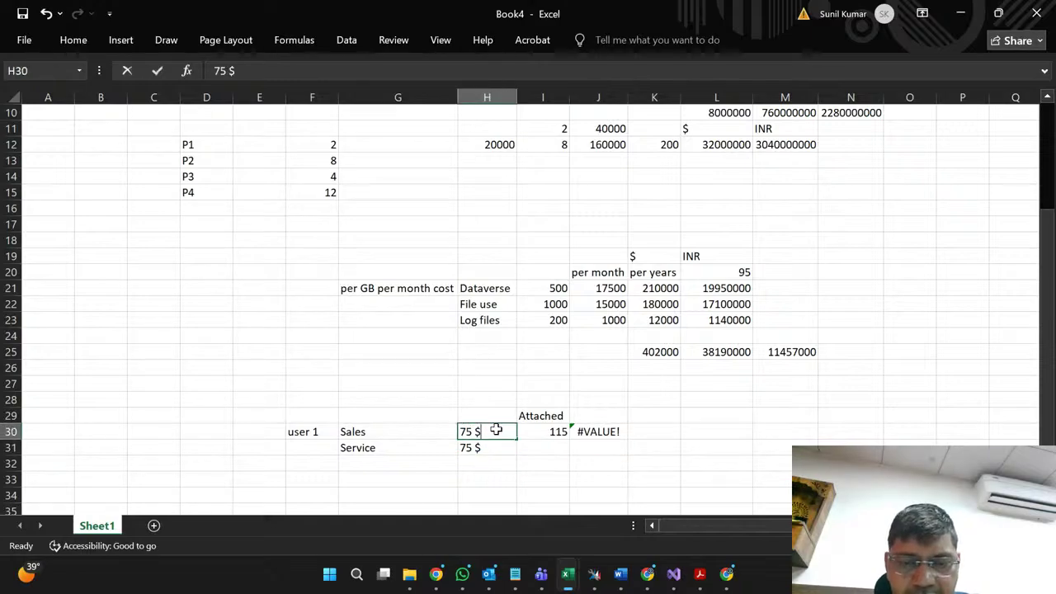
key(BackSpace)
key(BackSpace)
key(Return)
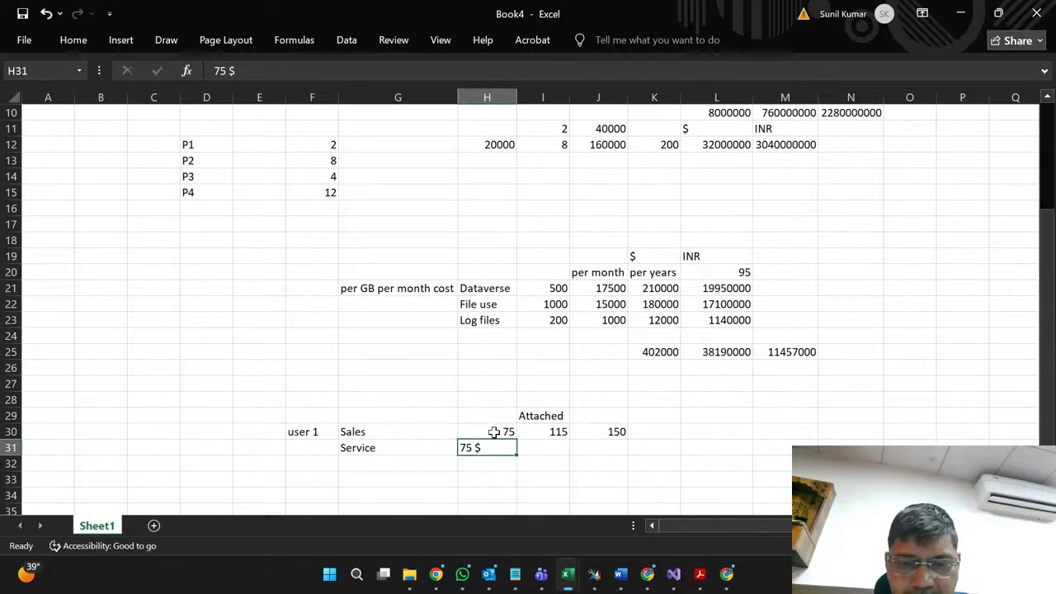
double_click(497, 446)
key(BackSpace)
key(BackSpace)
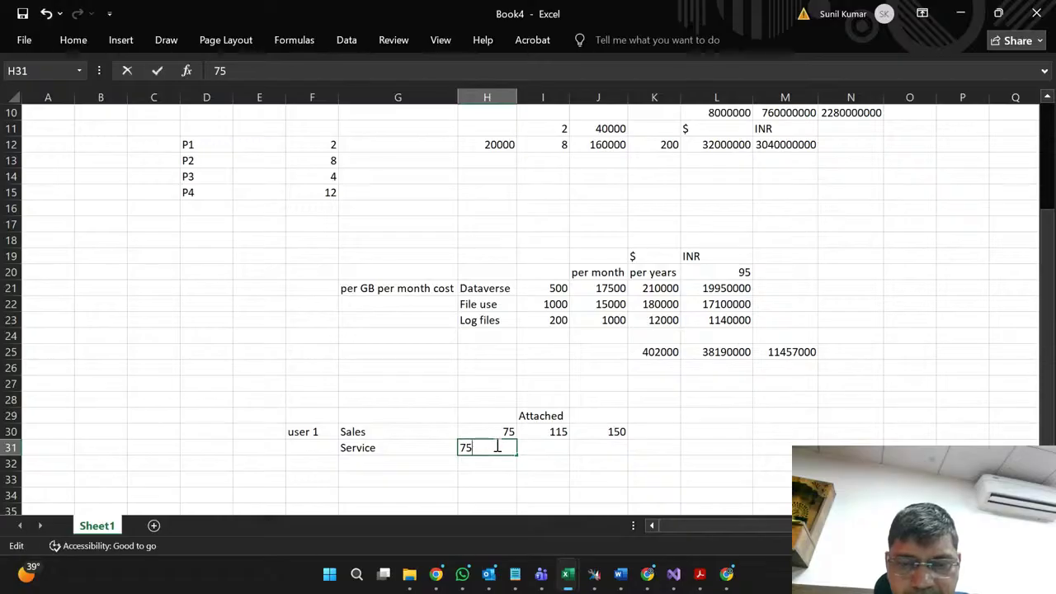
key(Return)
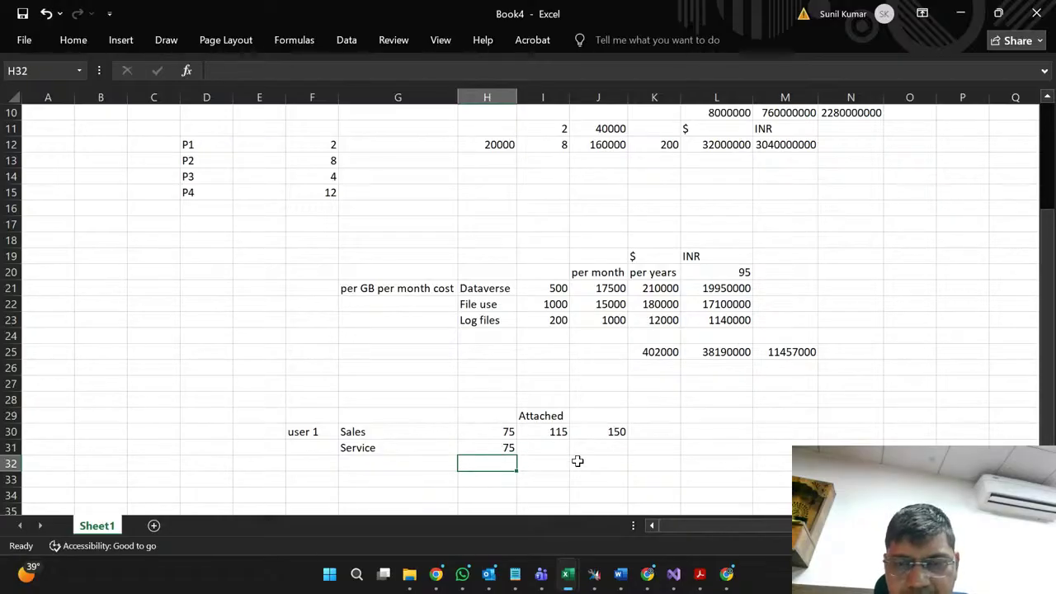
Step: Calculate the saving in cell K30 by subtracting the attached price from the total with =J30-I30
click(658, 431)
text(=)
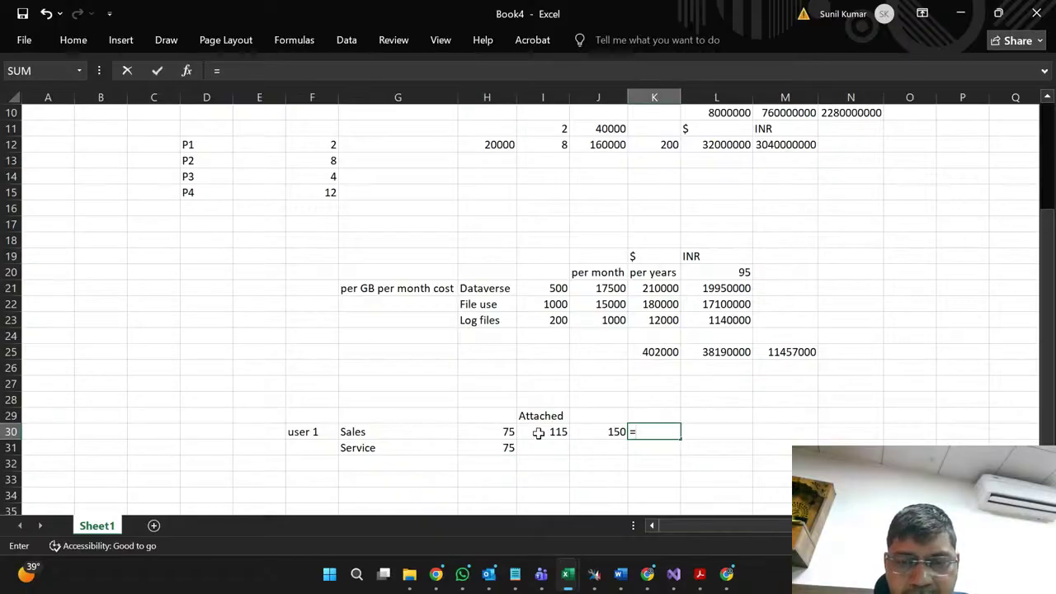
click(594, 429)
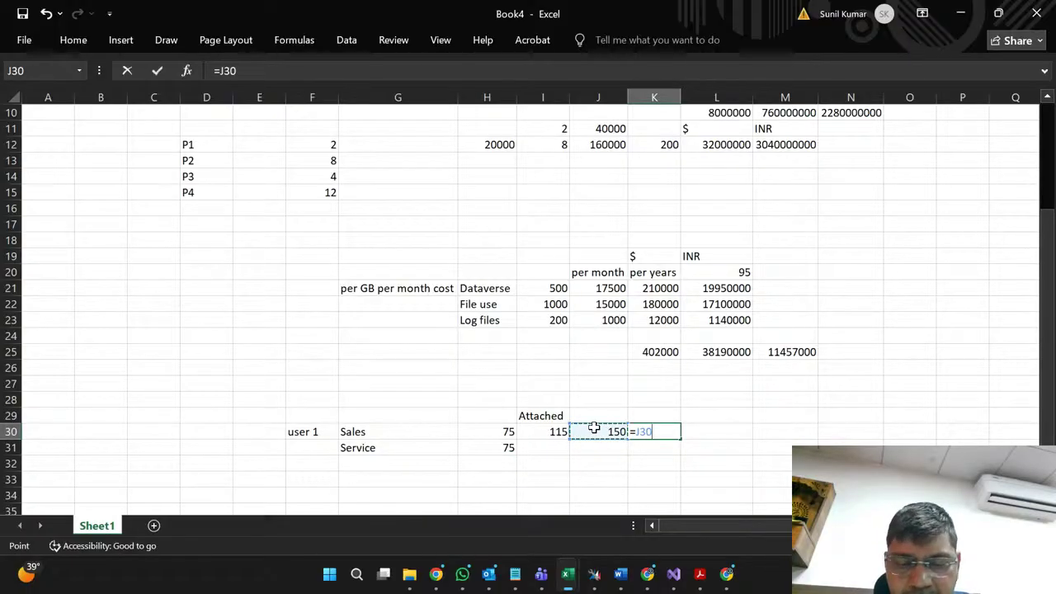
text(-)
click(550, 430)
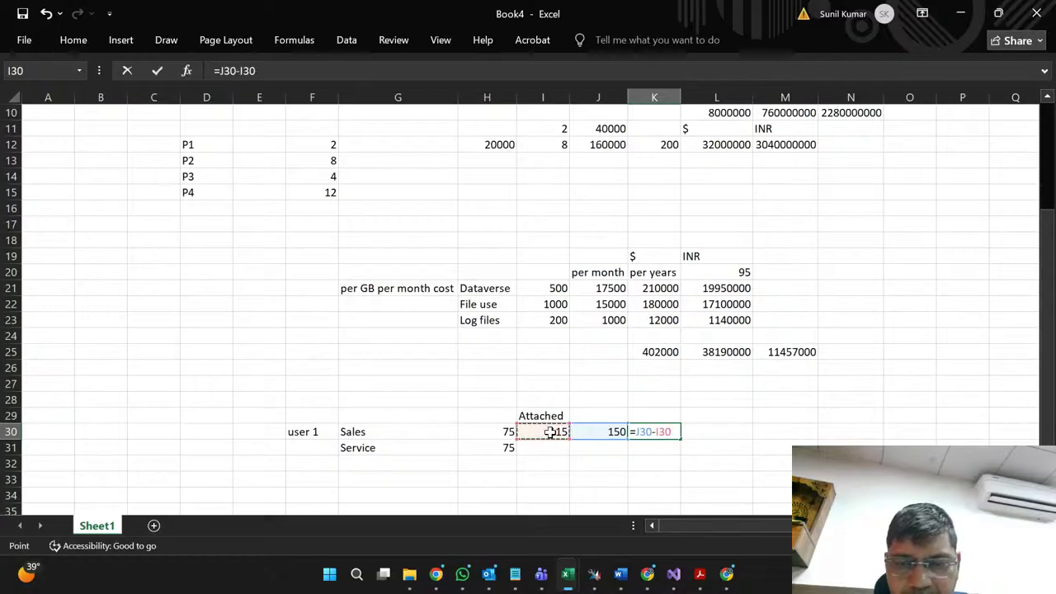
key(Return)
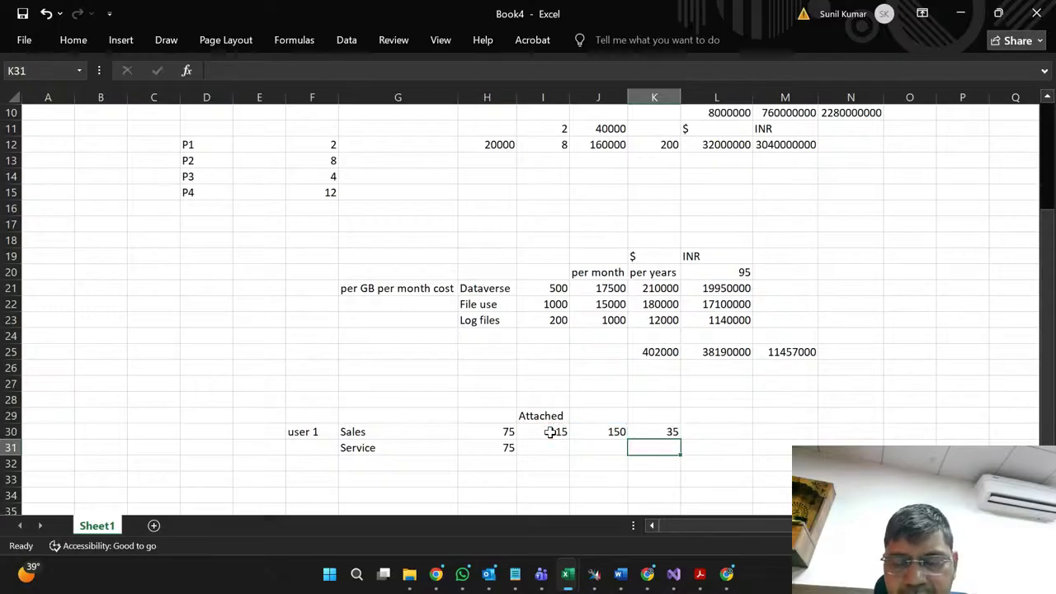
Step: Review the user 1 licence comparison in rows 29 to 31, covering the Sales price, the Attached price and the saving
click(639, 429)
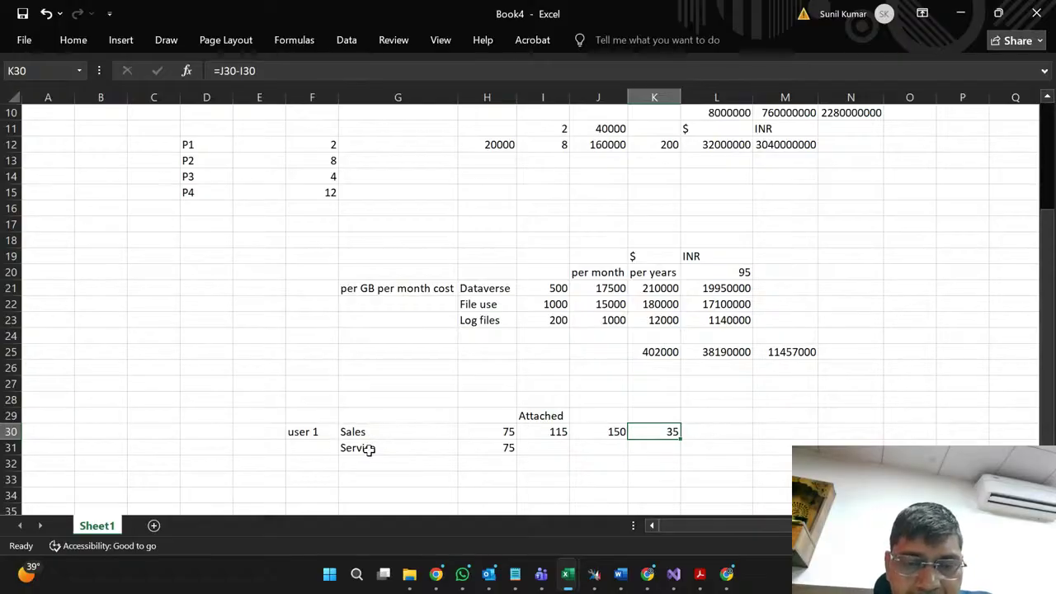
click(343, 463)
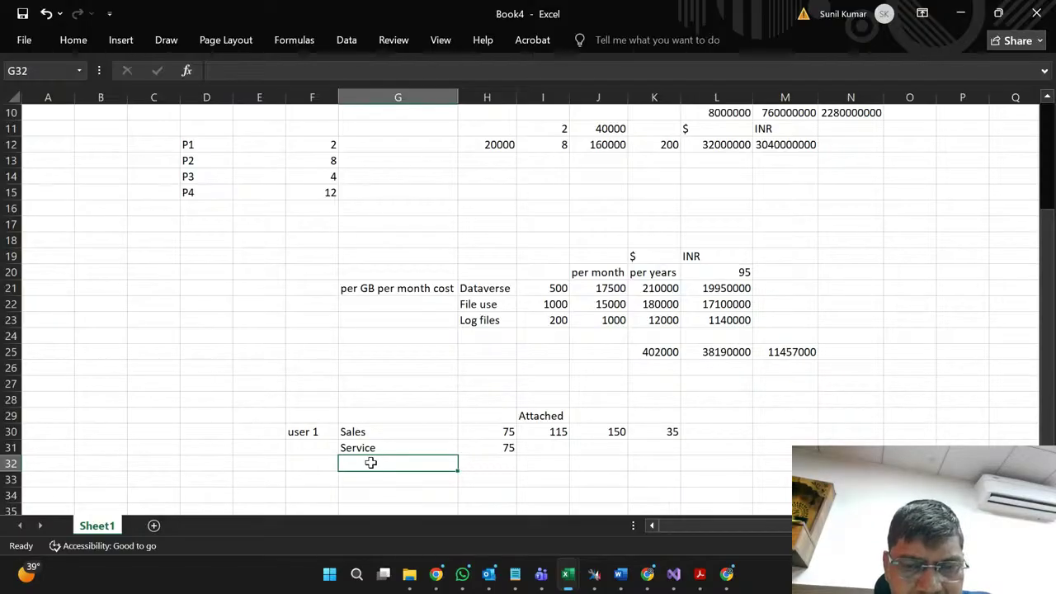
click(489, 416)
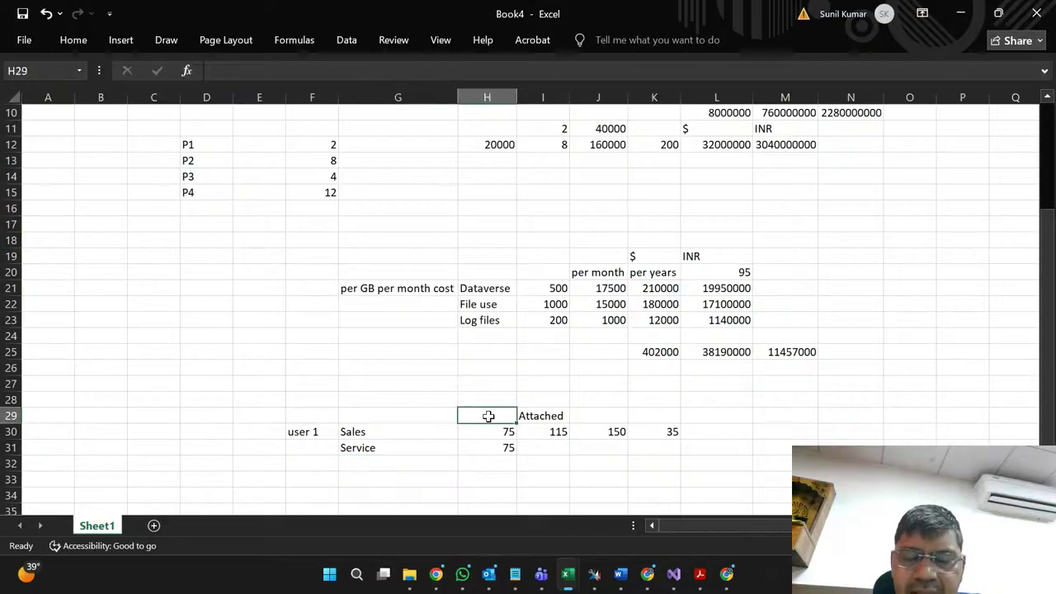
click(501, 400)
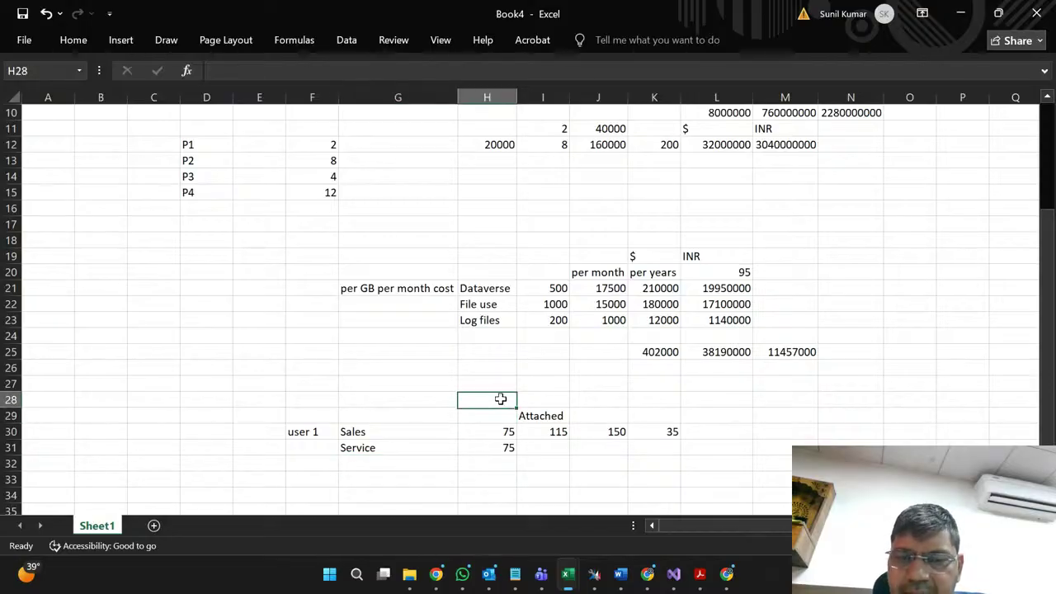
click(480, 436)
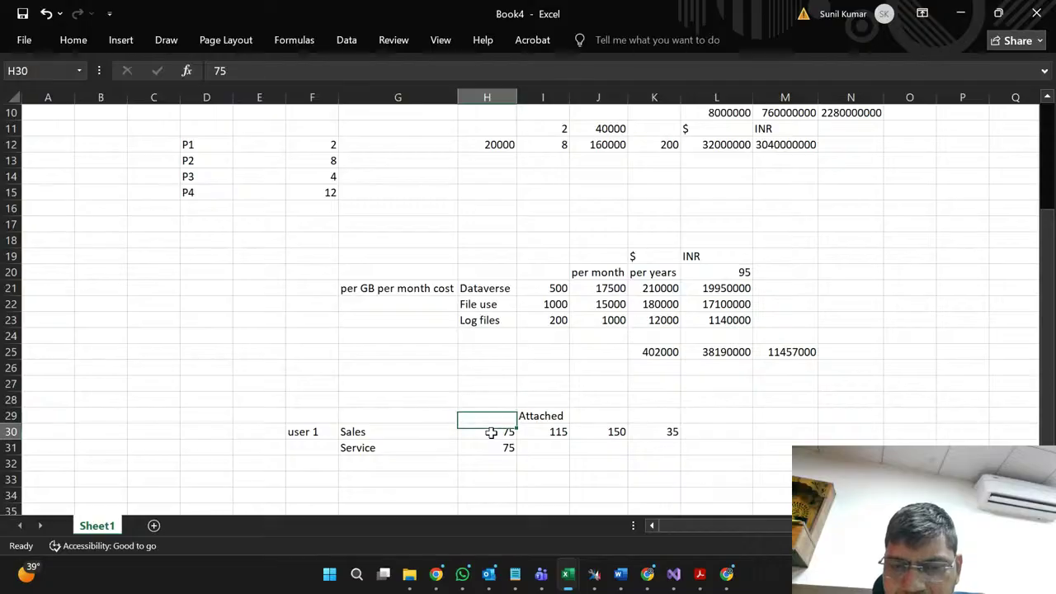
click(554, 433)
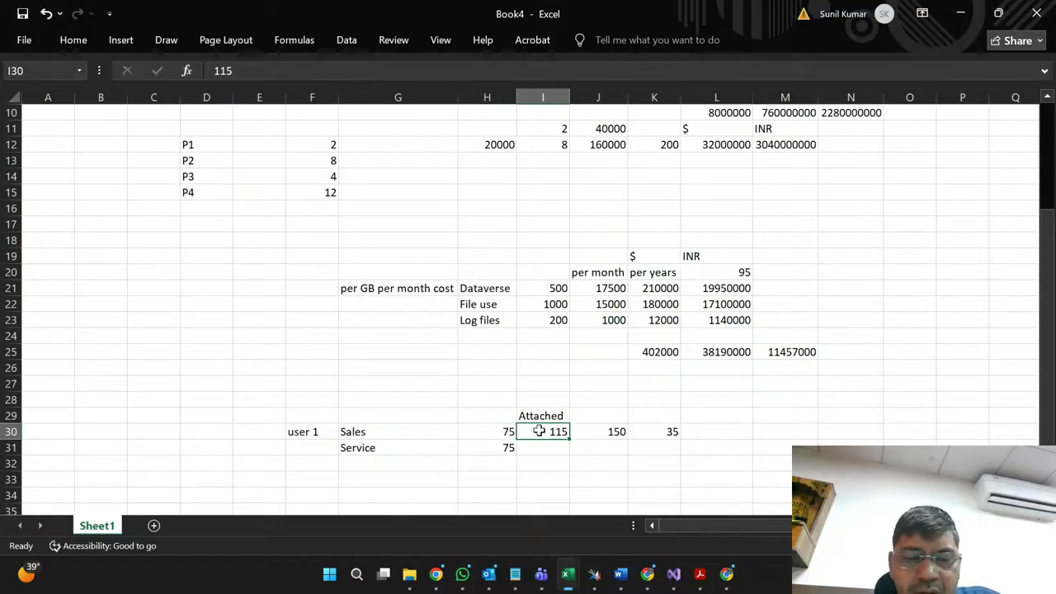
click(305, 464)
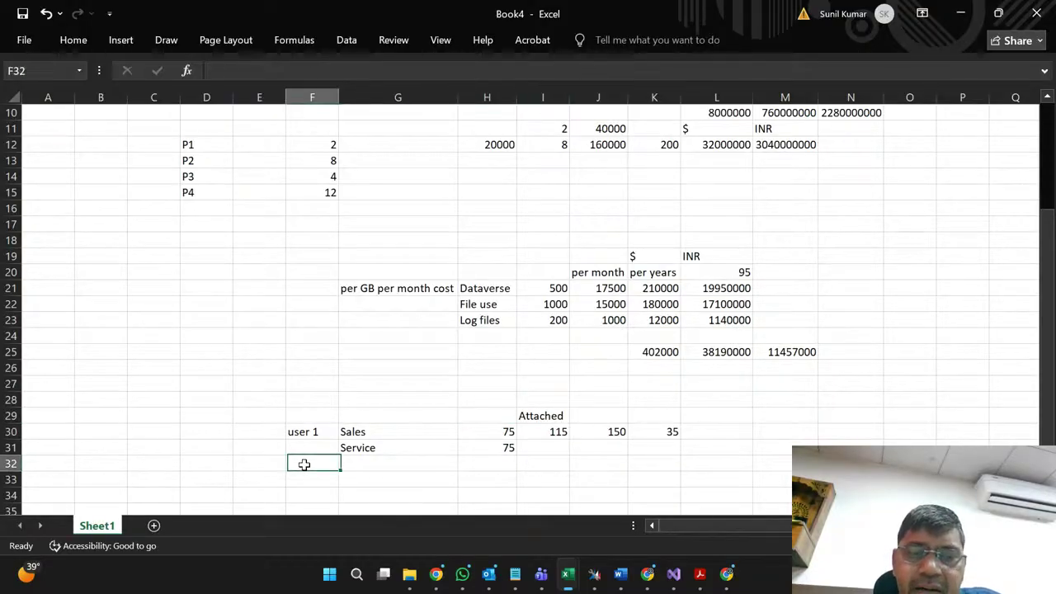
click(295, 430)
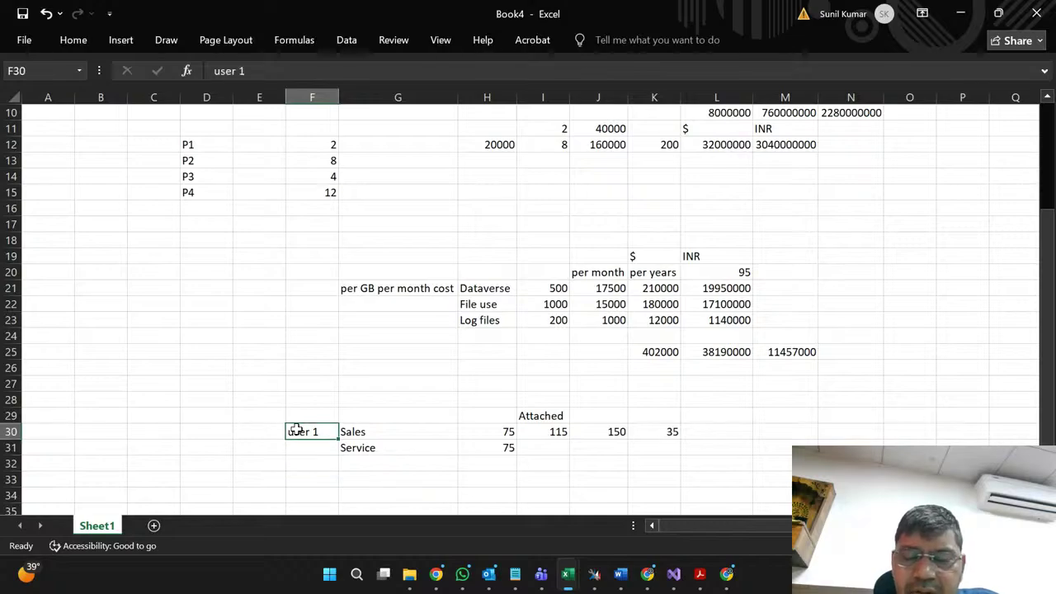
click(356, 431)
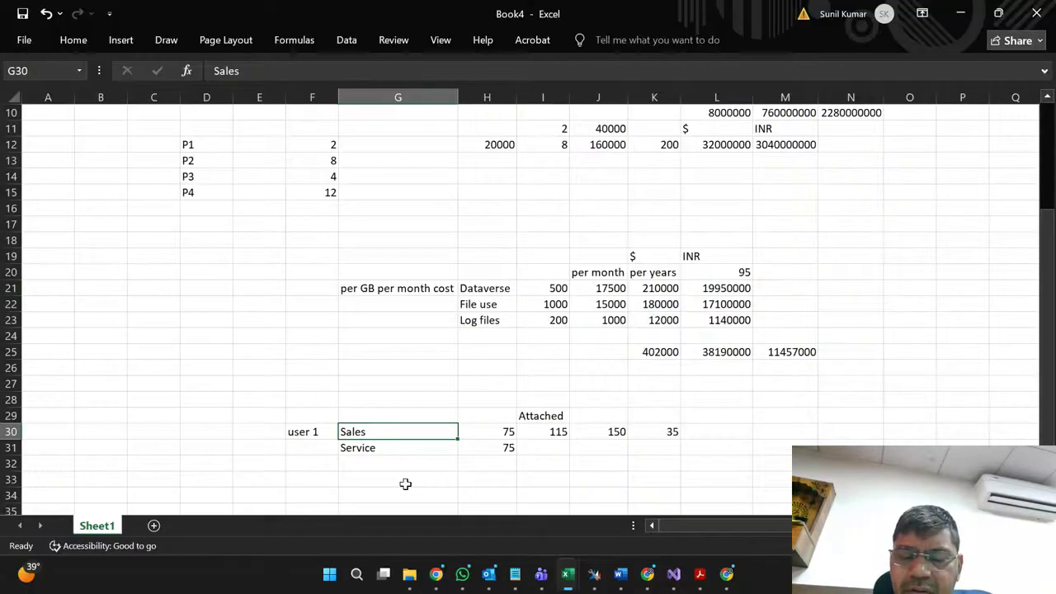
Step: Compare the separate Sales and Service prices with the Attached price and the two-licence total, cell by cell
key(Right)
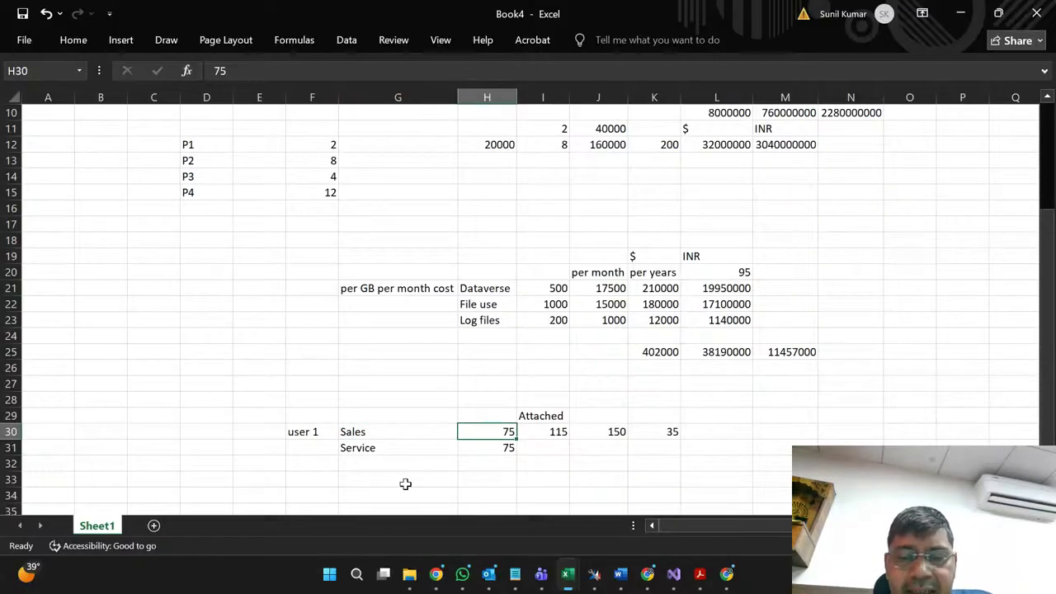
key(Right)
key(Right)
key(Left)
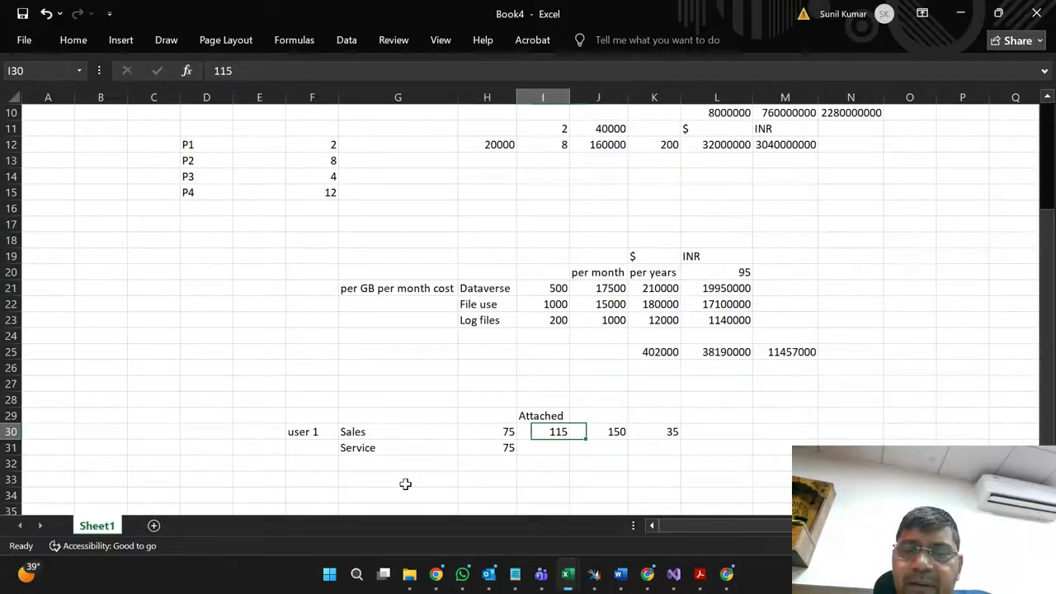
key(Left)
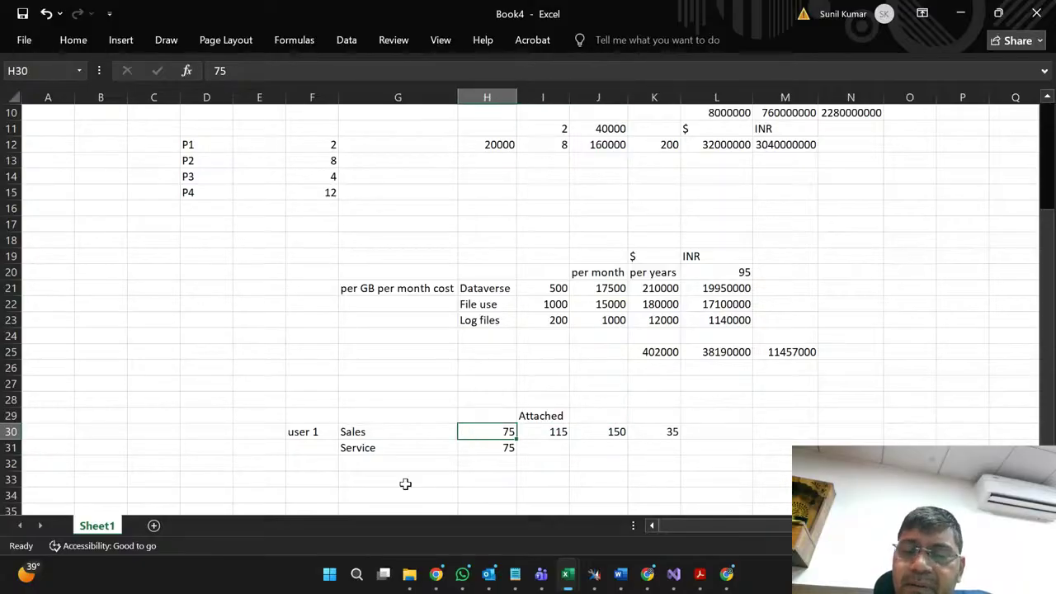
key(Right)
key(Right)
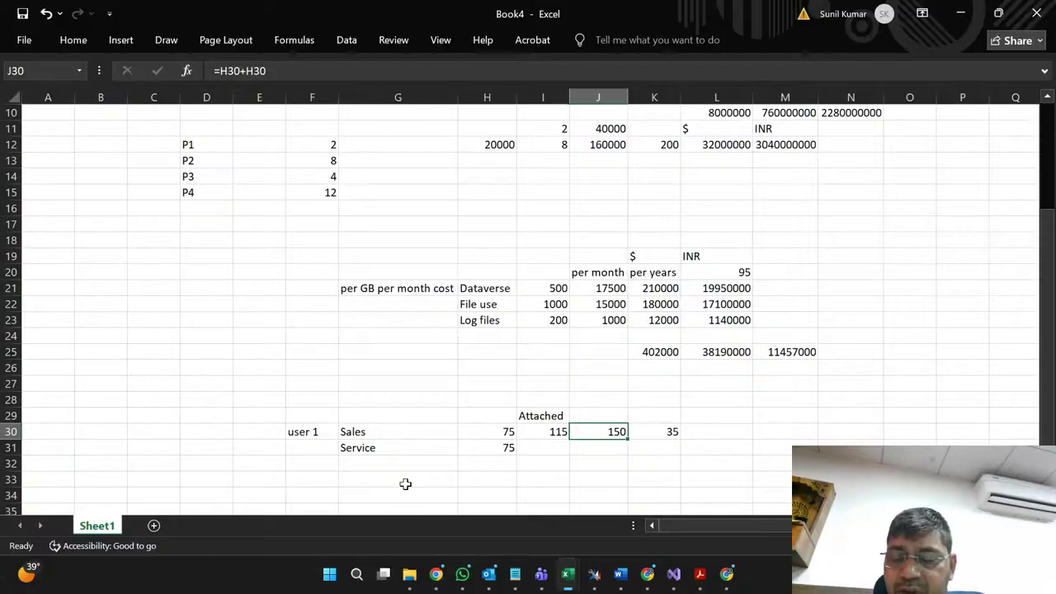
key(Left)
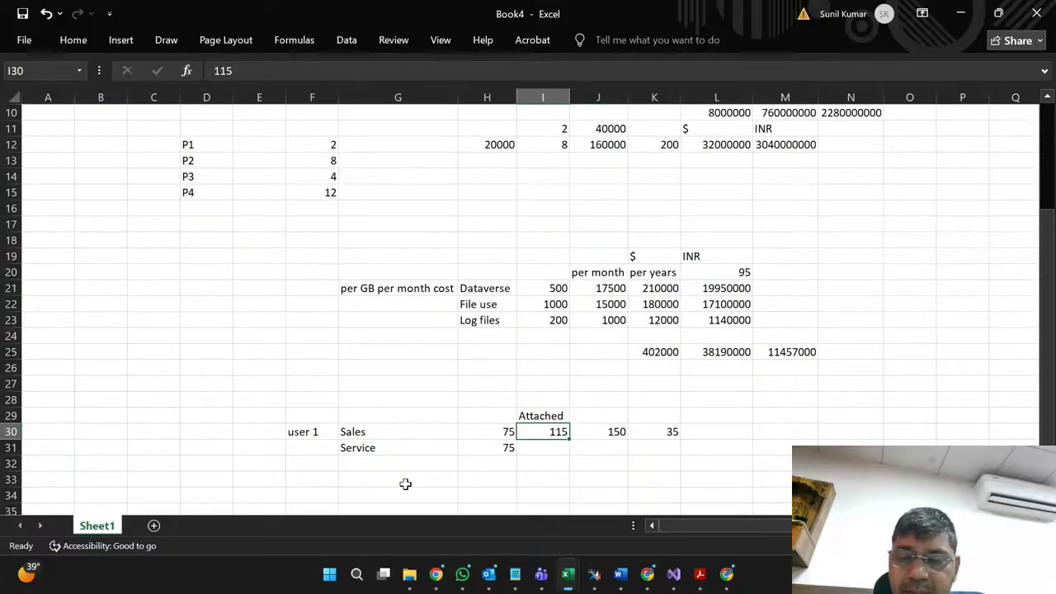
key(Left)
key(Left)
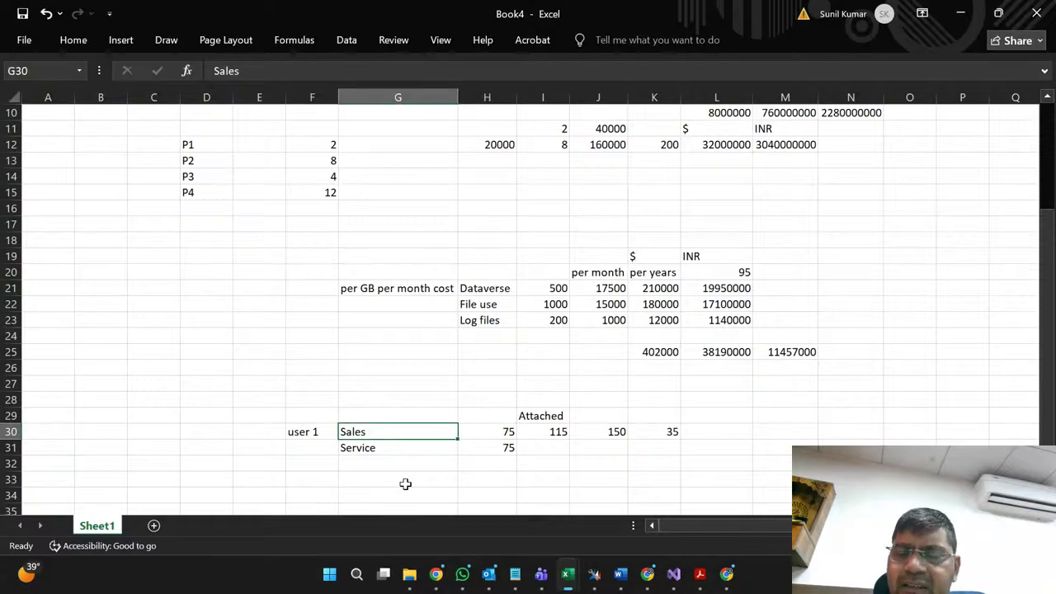
key(Right)
key(Down)
key(Left)
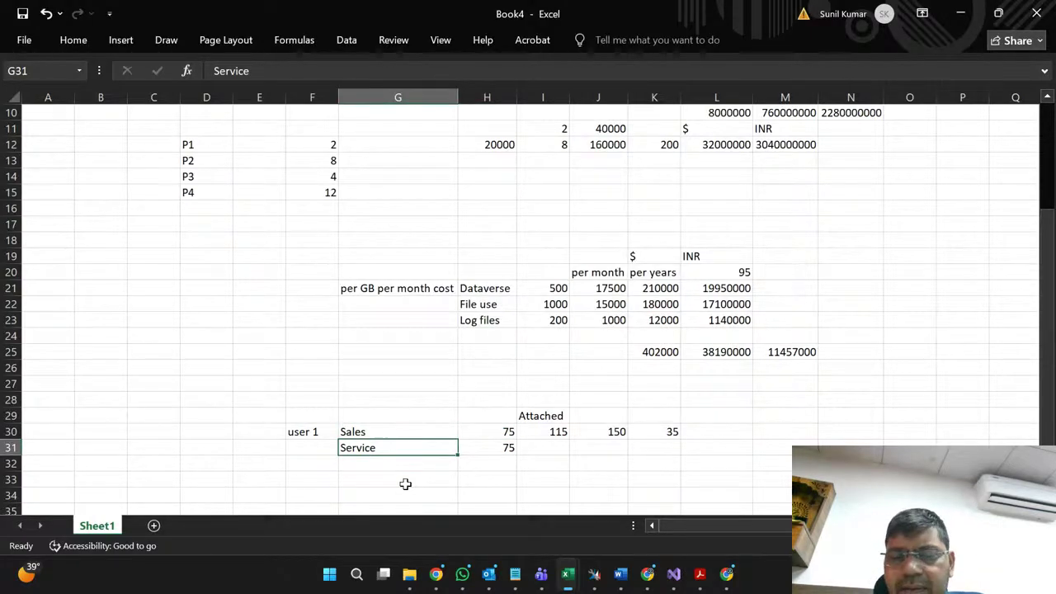
key(Right)
key(Right)
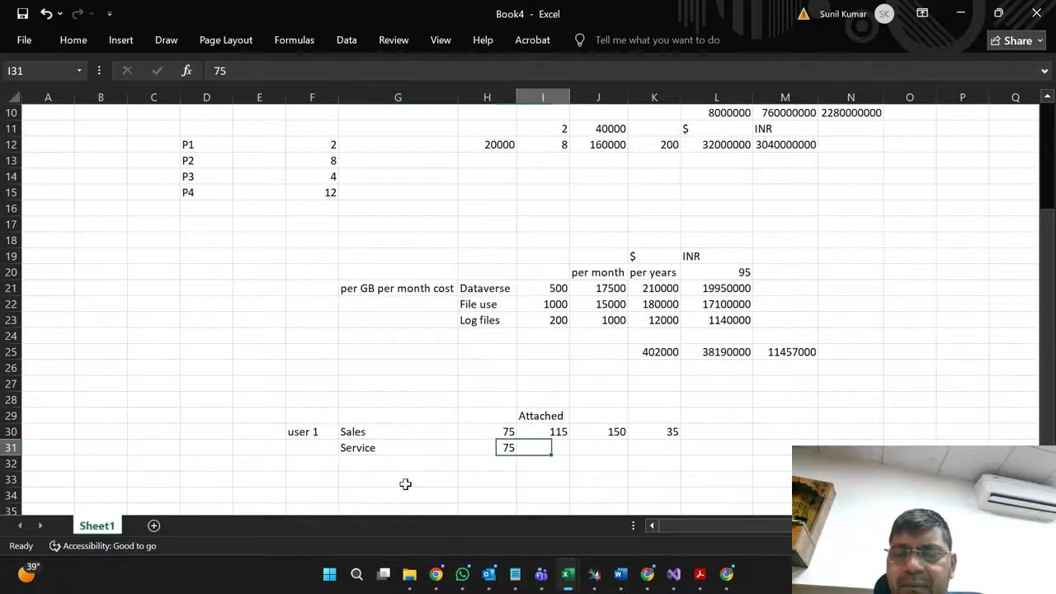
key(Up)
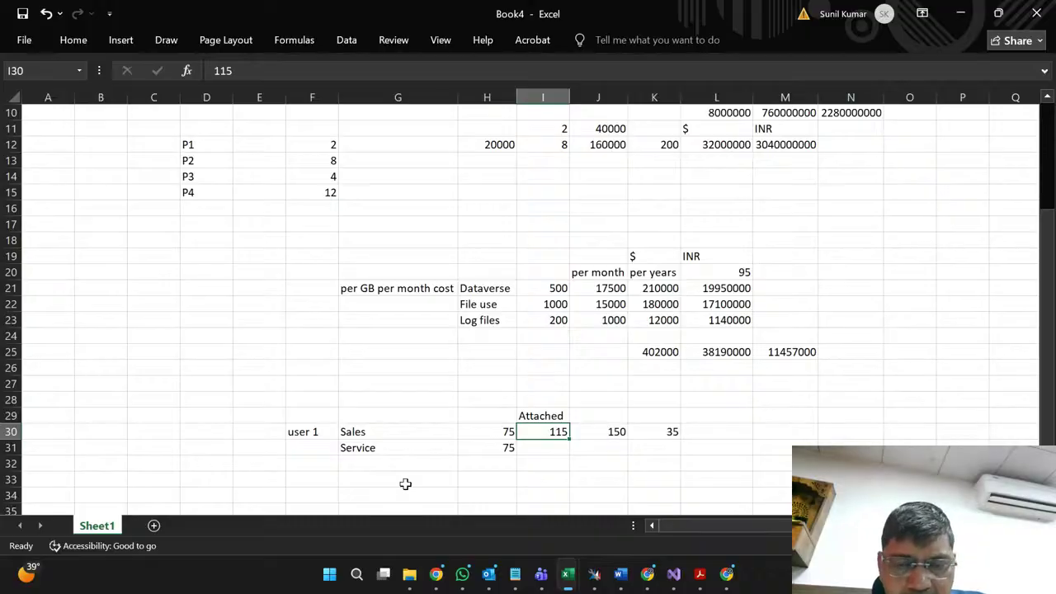
key(Left)
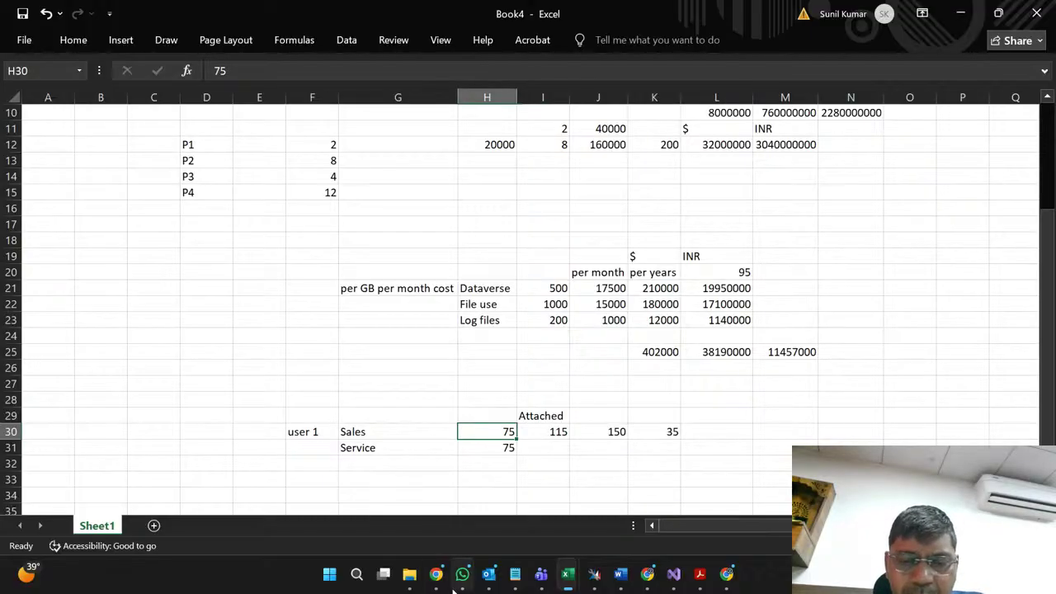
Step: Switch to the YouTube Studio live stream in Chrome to check the viewer chat, and return to the Excel workbook
mouse_move(436, 574)
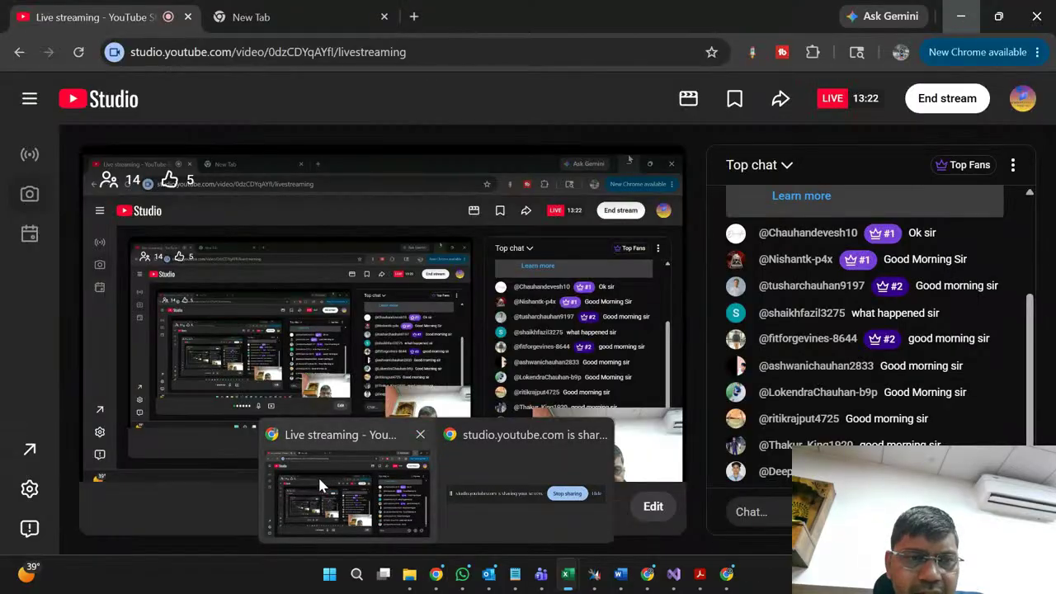
click(319, 481)
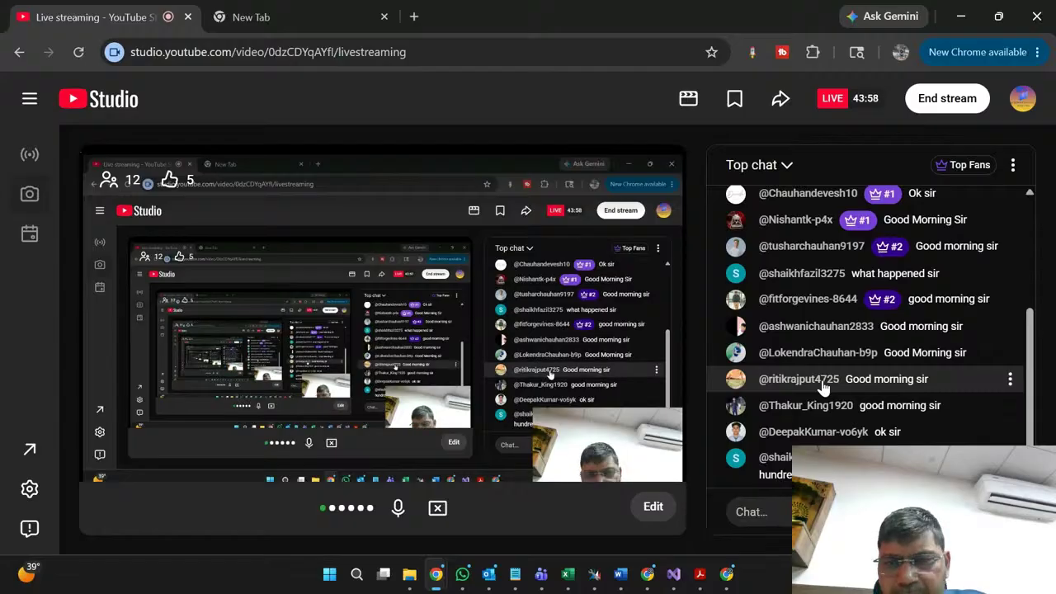
key(alt+Tab)
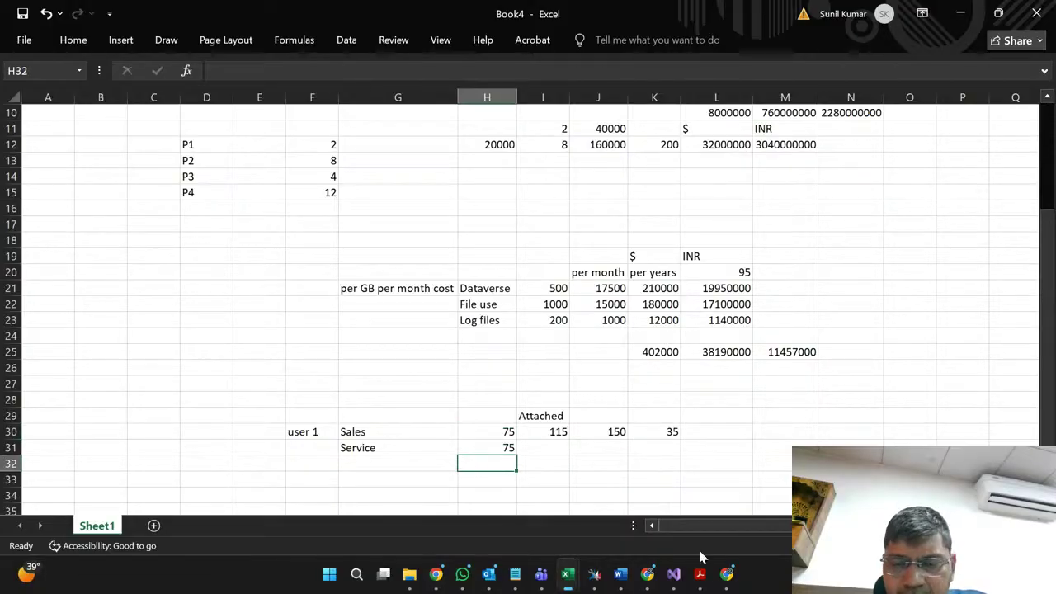
Step: Switch to Introduction.pdf in Acrobat and review the user and license management points under Microsoft 365 Admin Center
click(700, 574)
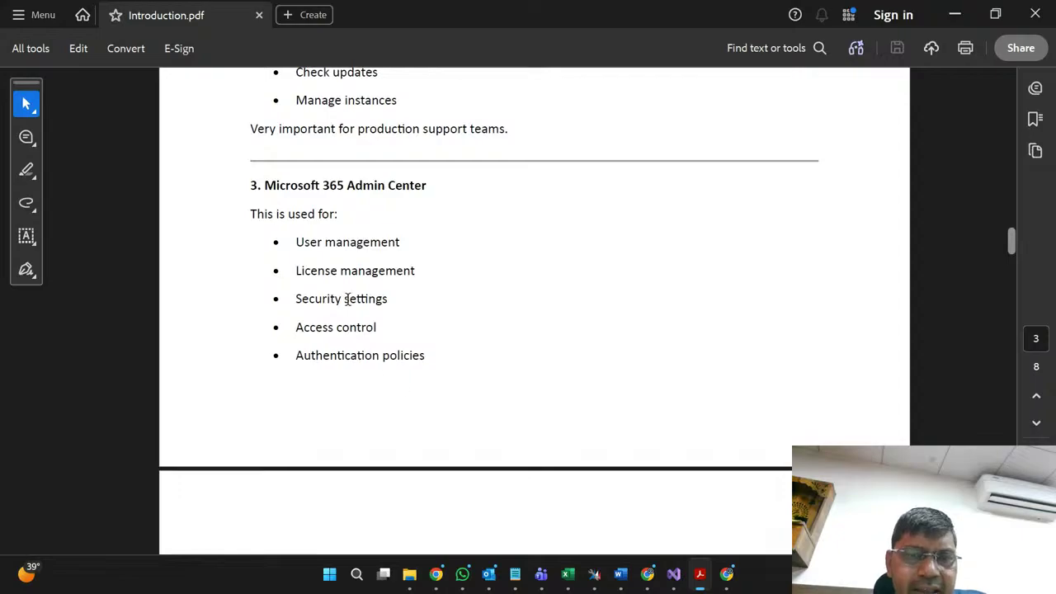
double_click(315, 246)
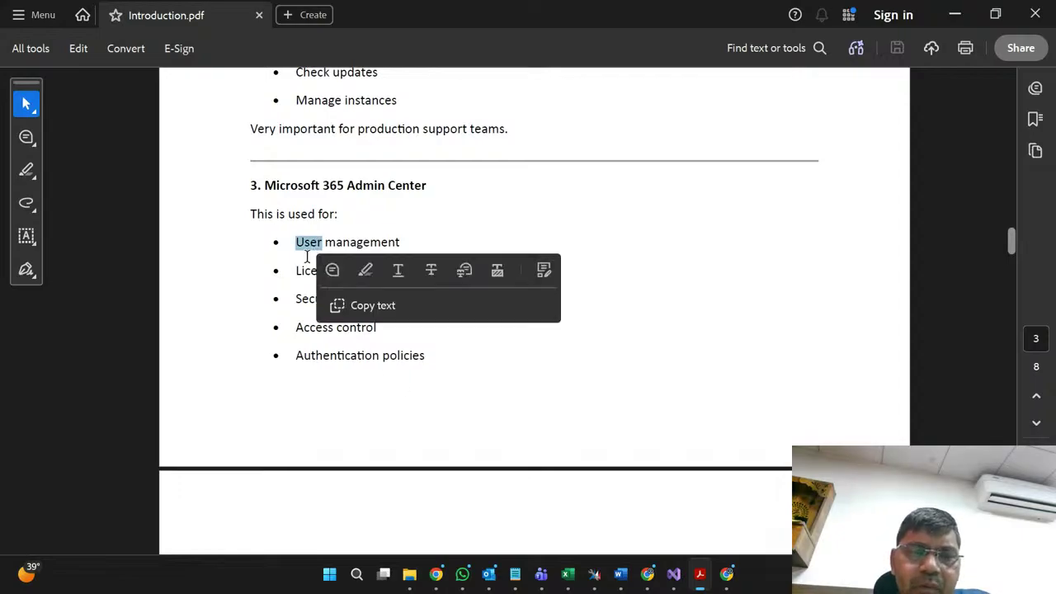
click(303, 269)
Step: Read the Azure Portal Monitoring section on page 4, examining the areas where Azure plays a role, from Integrations to Event Hub
scroll(305, 273, down, 1)
scroll(305, 272, down, 6)
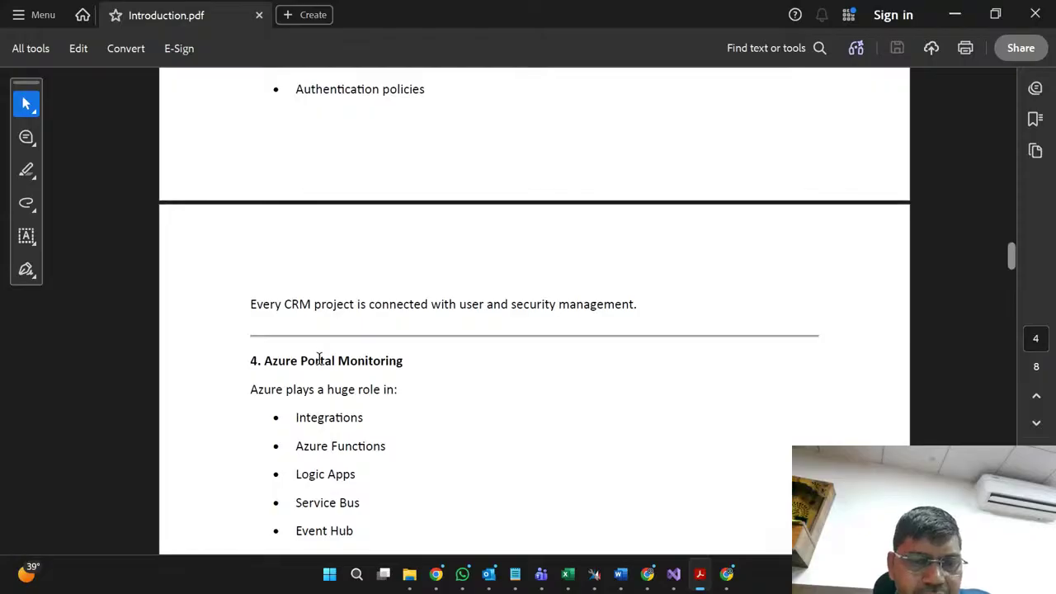
scroll(315, 366, down, 2)
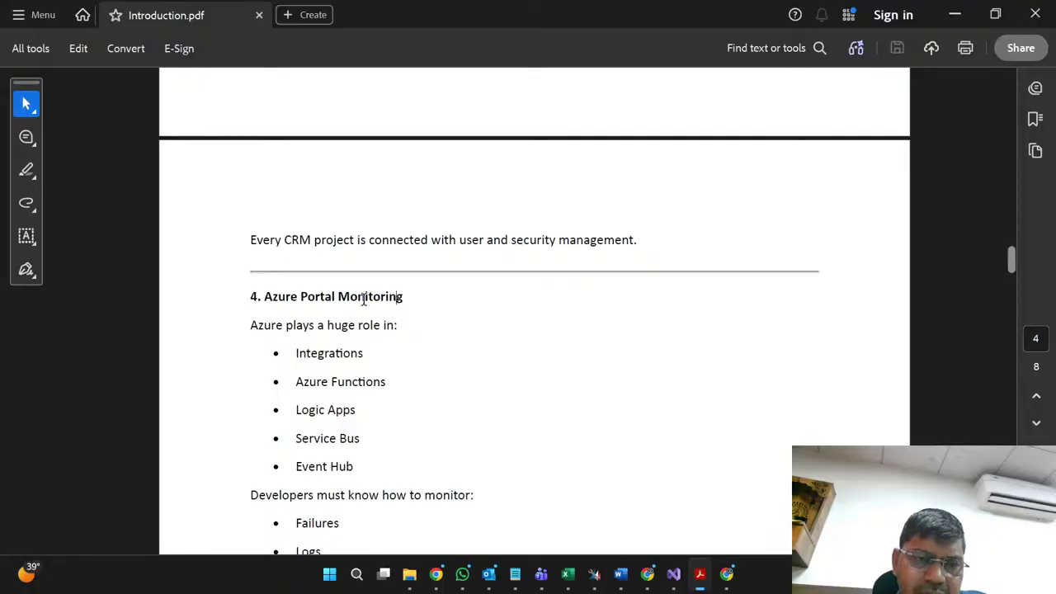
double_click(330, 356)
click(308, 382)
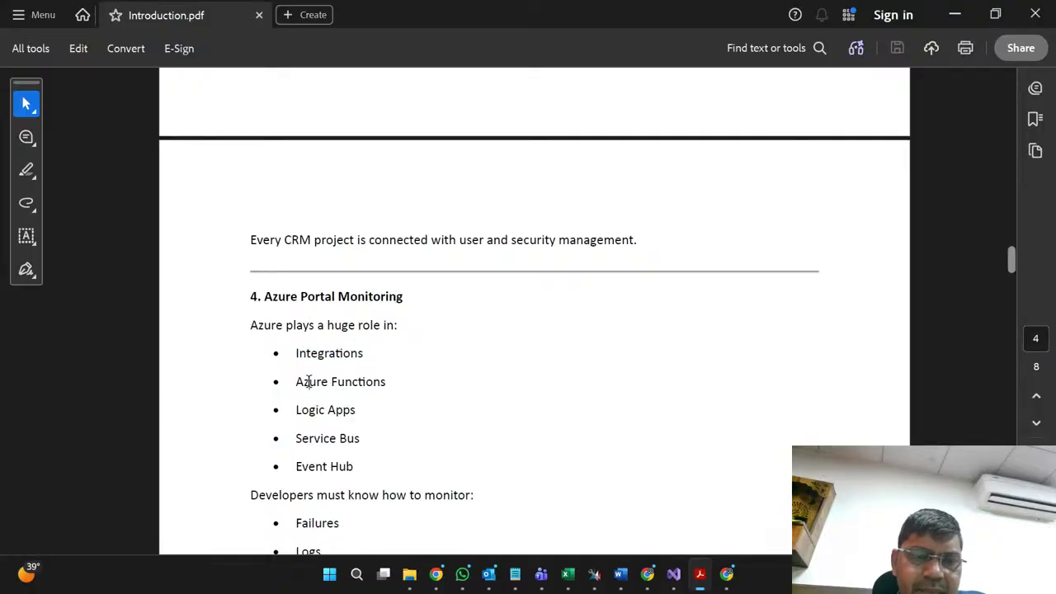
scroll(310, 414, down, 1)
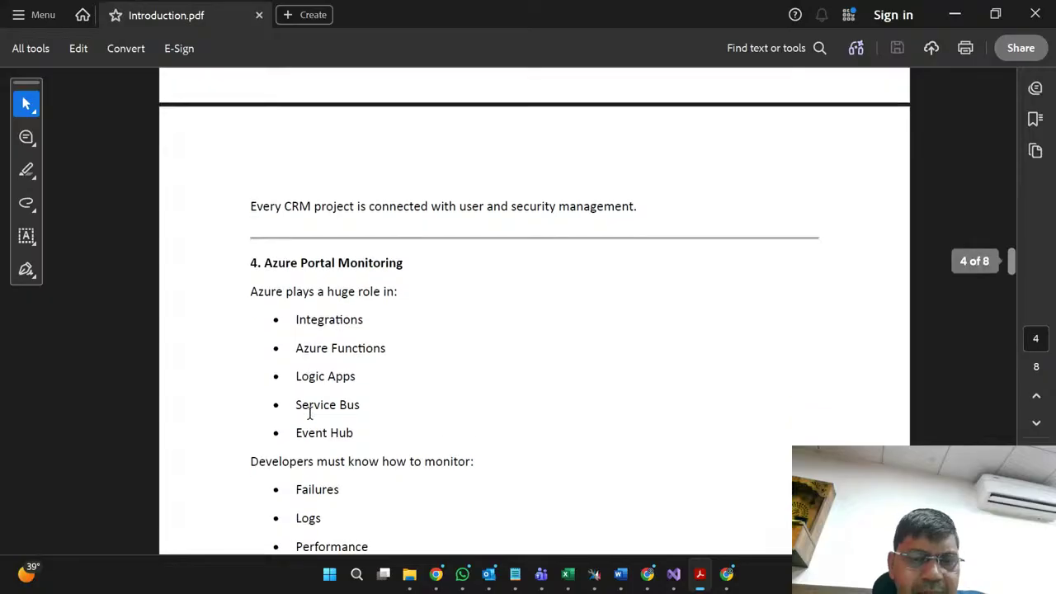
double_click(309, 410)
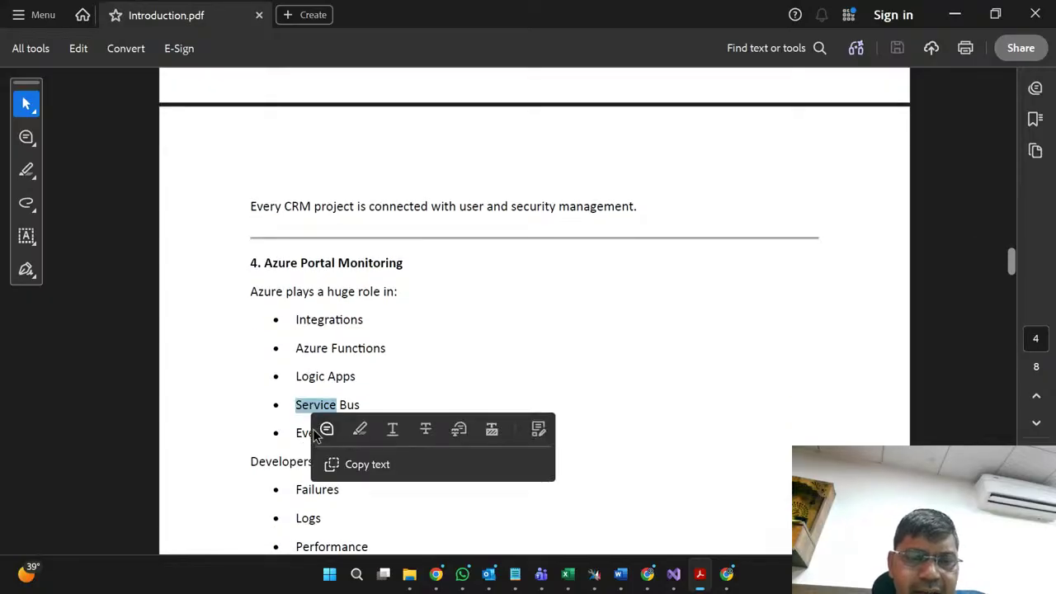
click(292, 436)
scroll(292, 436, down, 2)
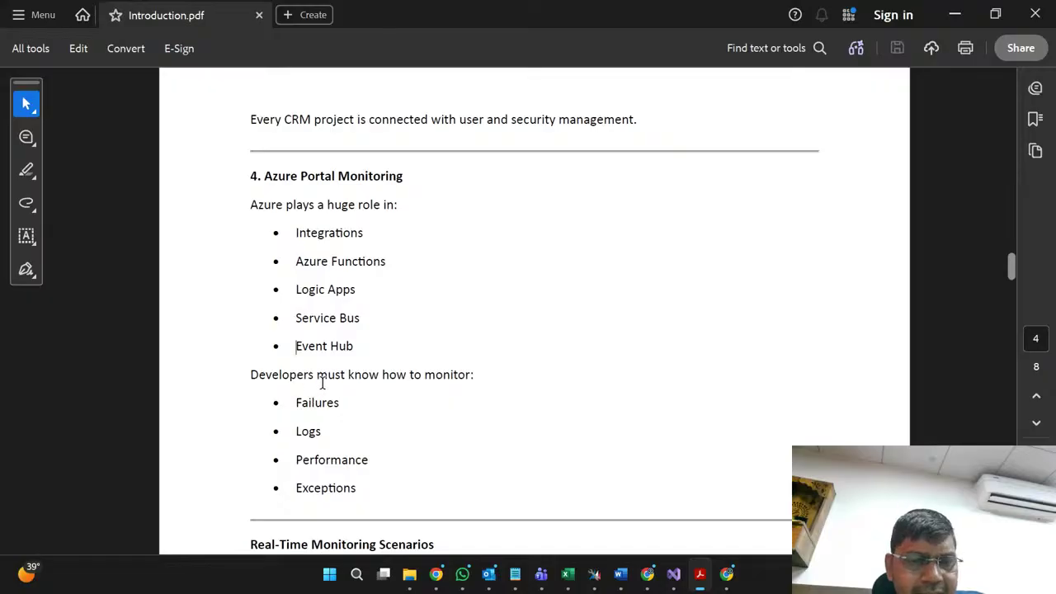
Step: Examine what developers must monitor in Azure and the Real-Time Monitoring Scenarios introduction, ending back at the Azure Portal Monitoring heading
scroll(327, 379, down, 2)
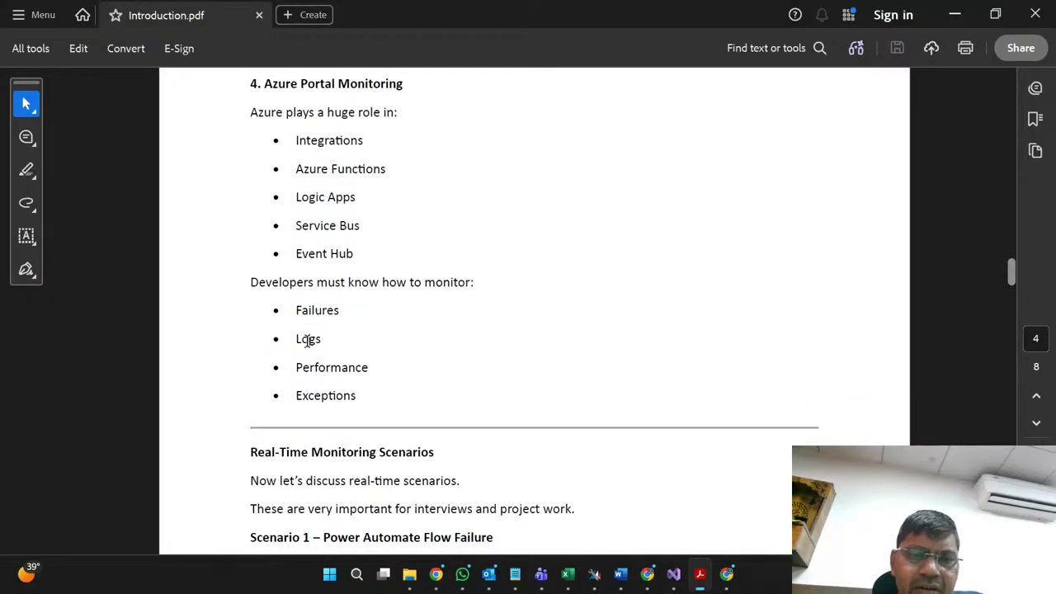
scroll(307, 341, down, 2)
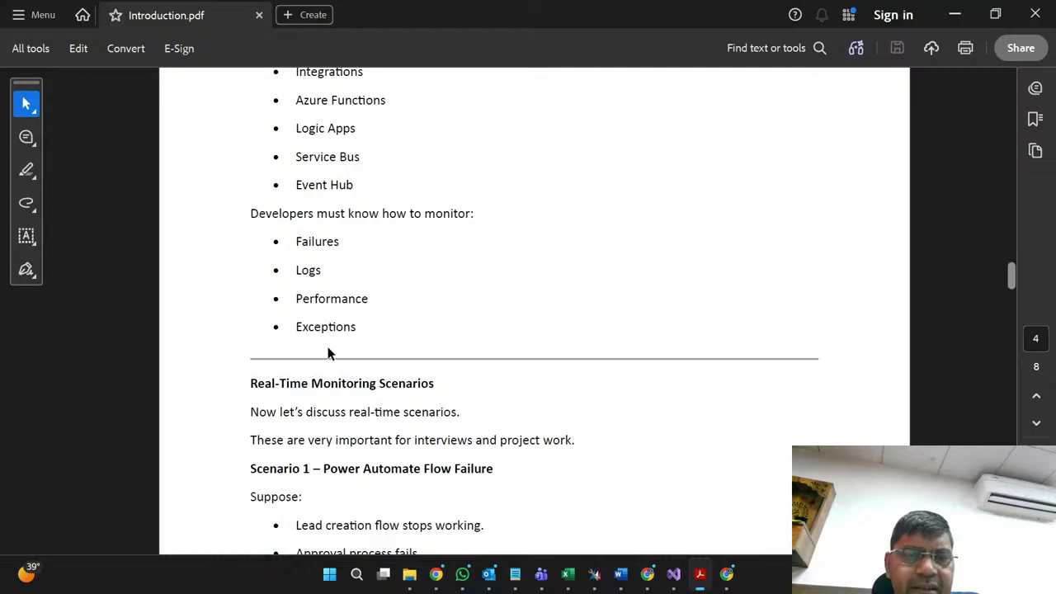
double_click(327, 327)
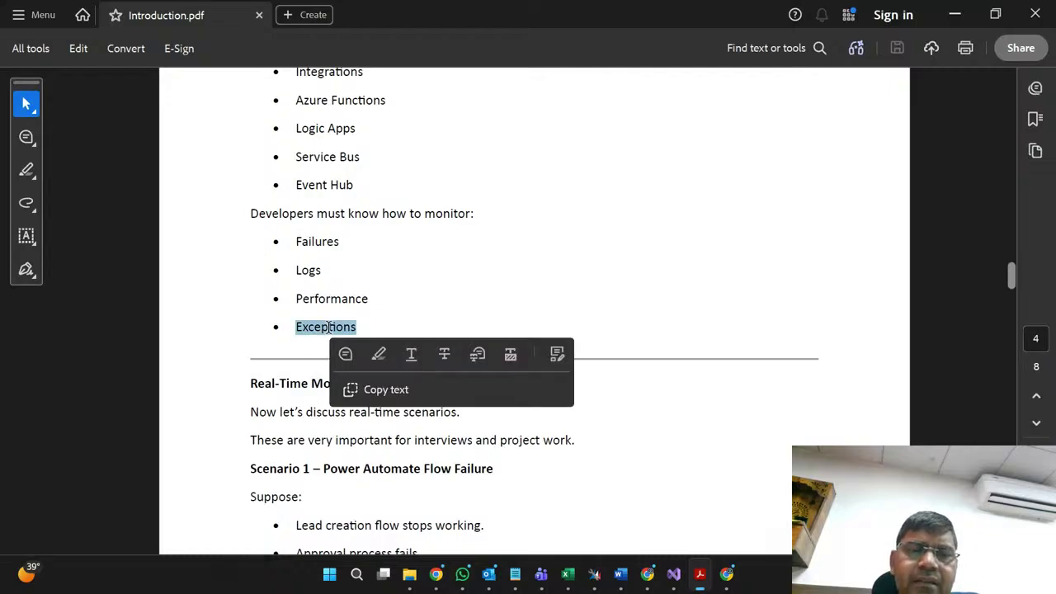
scroll(328, 327, down, 3)
click(297, 324)
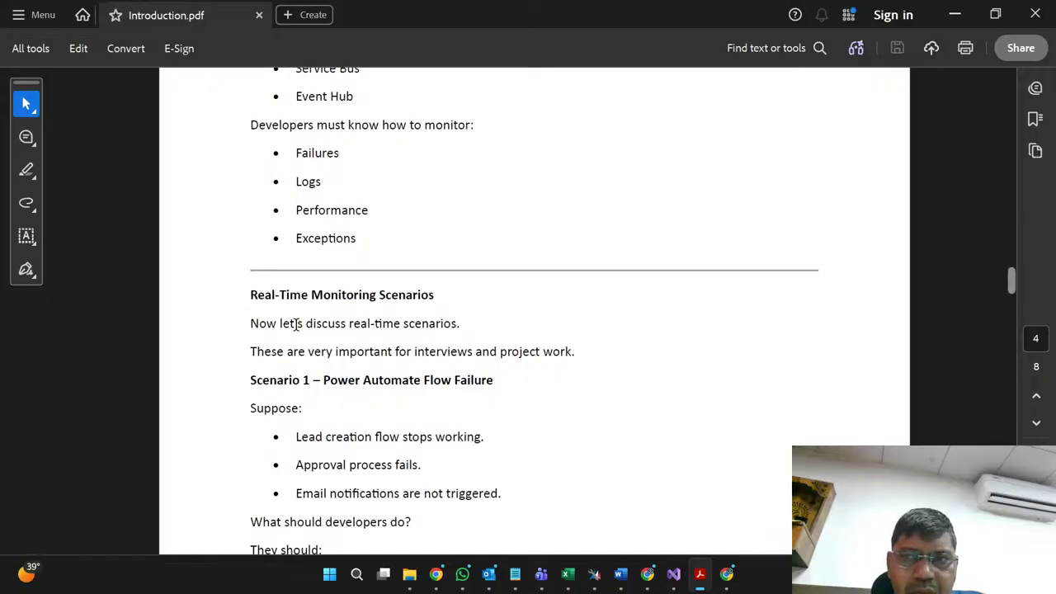
scroll(297, 324, up, 8)
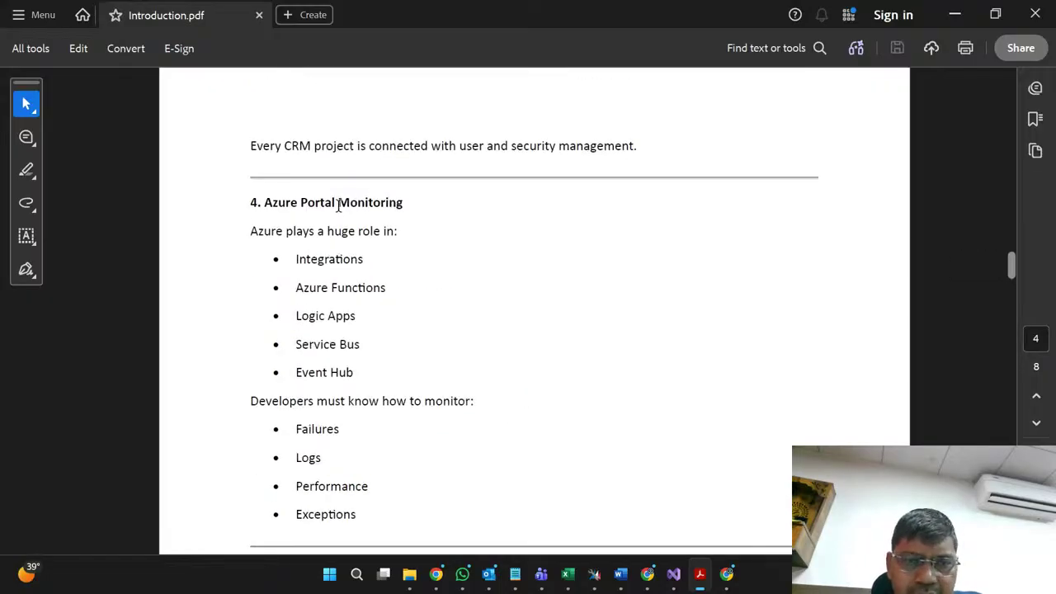
Step: Review the Azure areas and what developers must monitor, from Failures to Exceptions, down to the Real-Time Monitoring Scenarios heading
scroll(338, 205, down, 5)
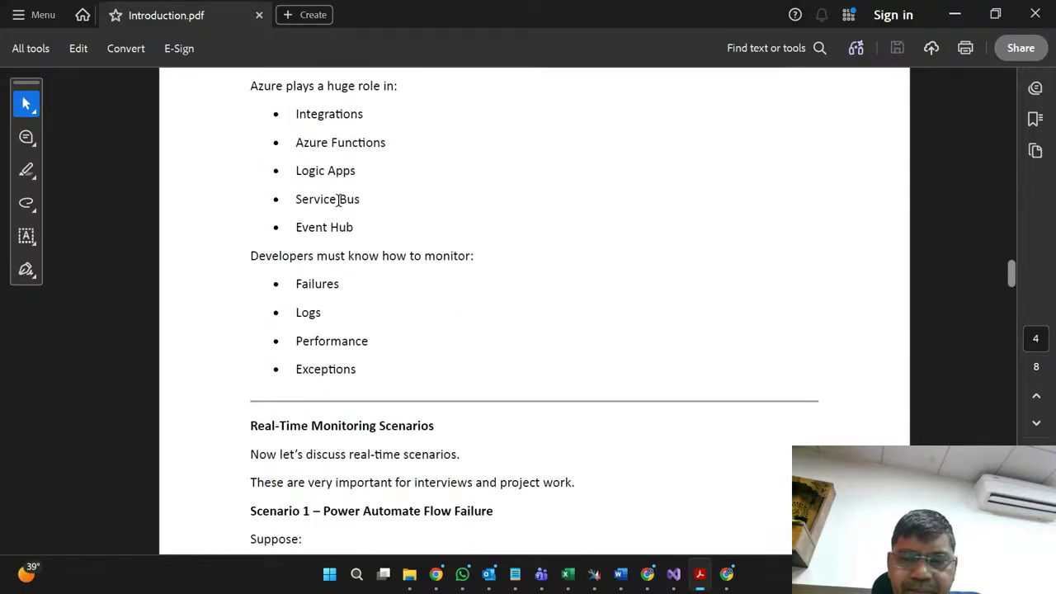
scroll(337, 200, down, 2)
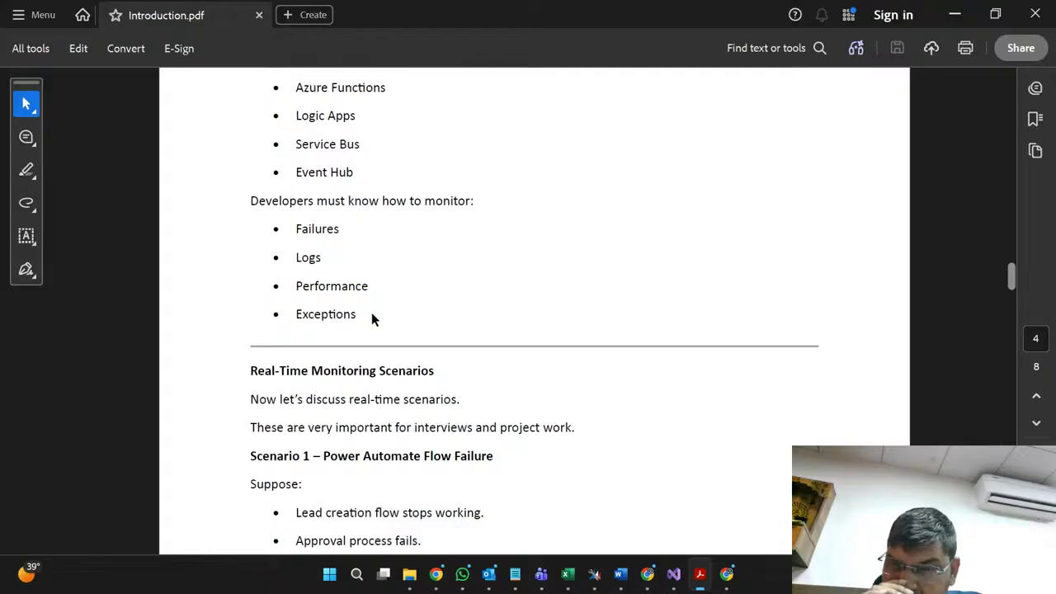
scroll(371, 313, down, 2)
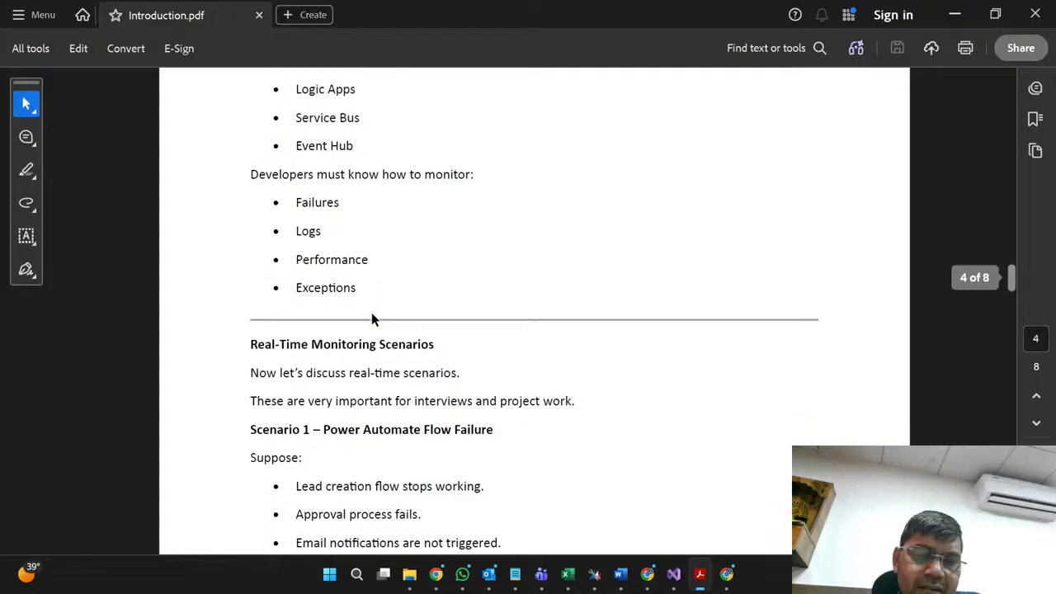
scroll(371, 313, down, 1)
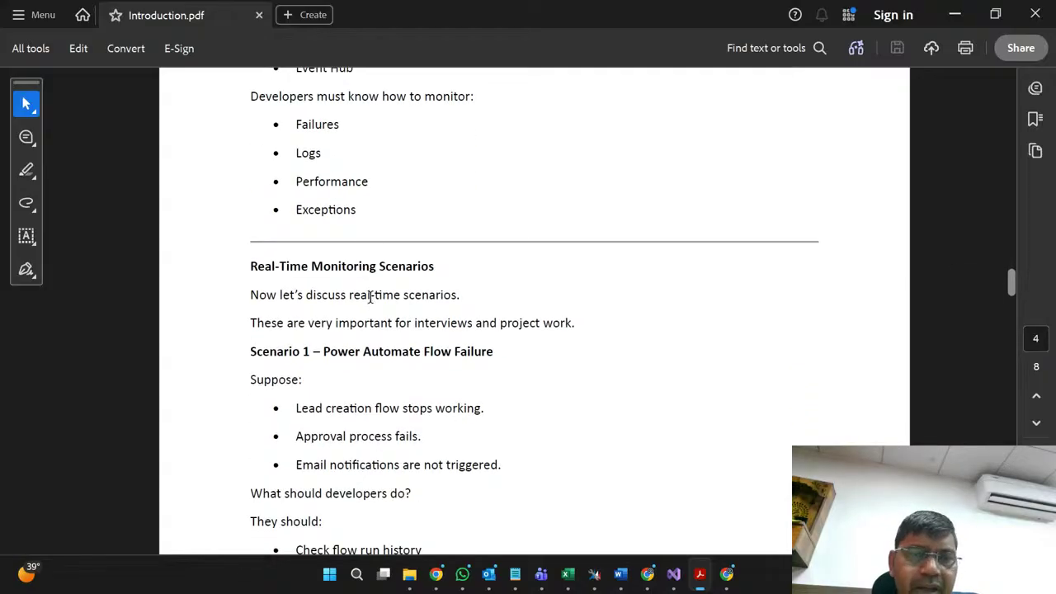
click(363, 210)
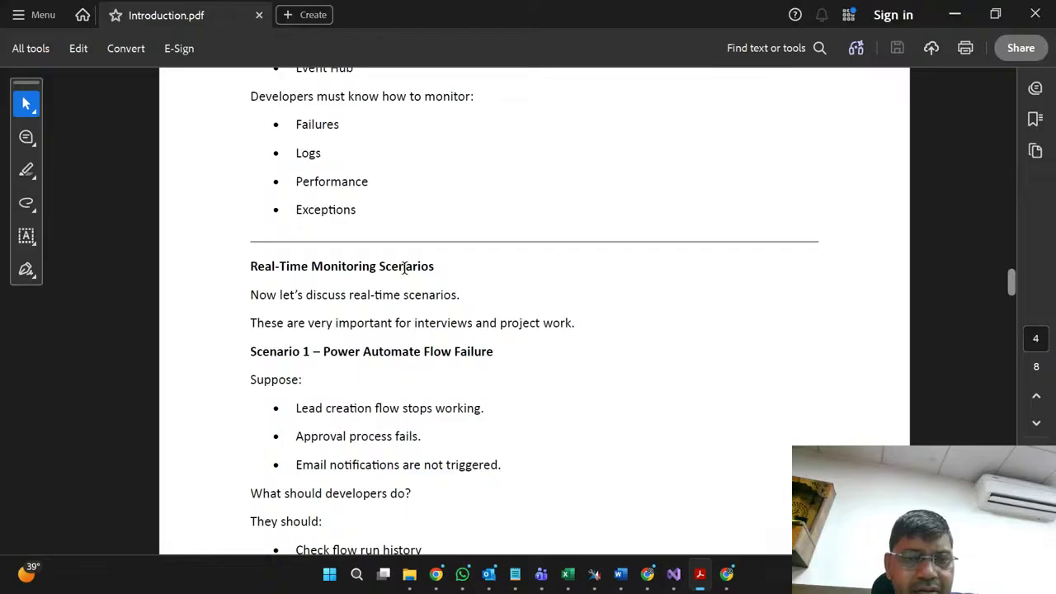
scroll(359, 221, up, 5)
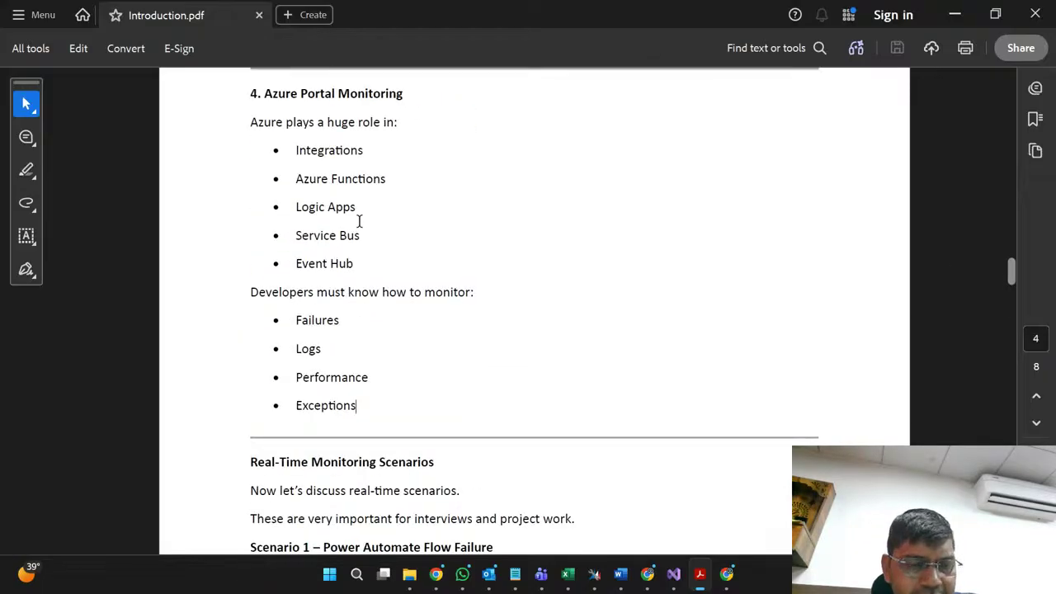
scroll(358, 221, down, 2)
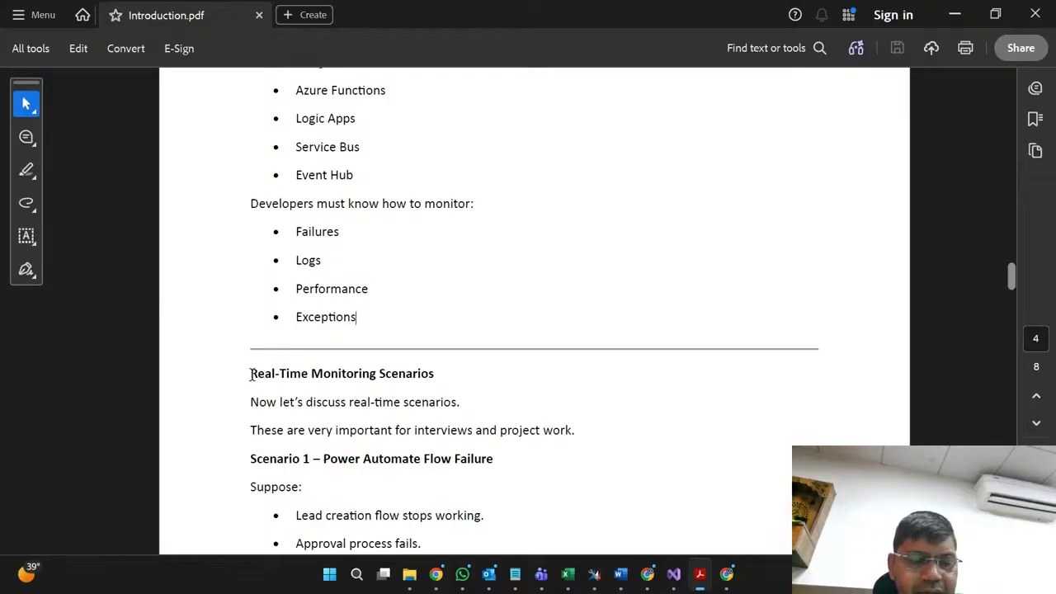
Step: Highlight the Real-Time Monitoring Scenarios introduction, and preview Scenario 1 – Power Automate Flow Failure and the start of Scenario 2 – Integration Failure
drag(250, 375, 511, 459)
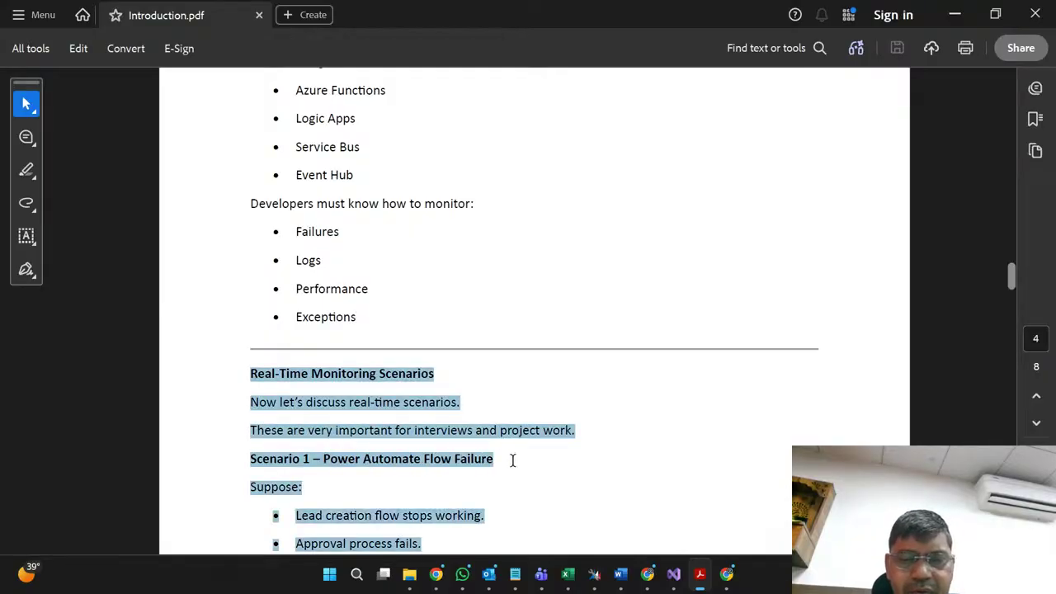
click(512, 459)
scroll(512, 461, down, 10)
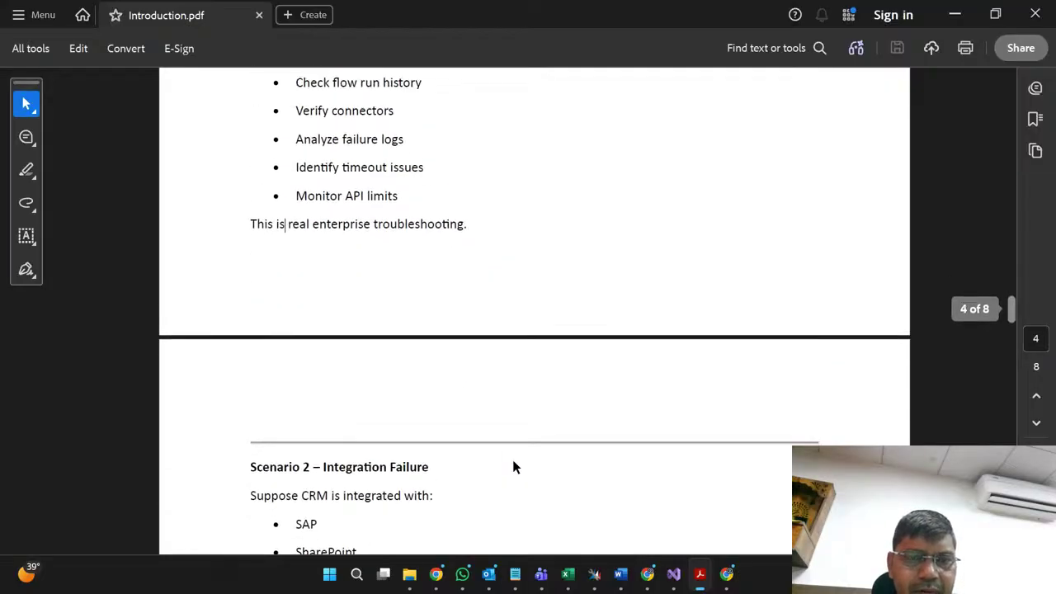
scroll(513, 462, up, 8)
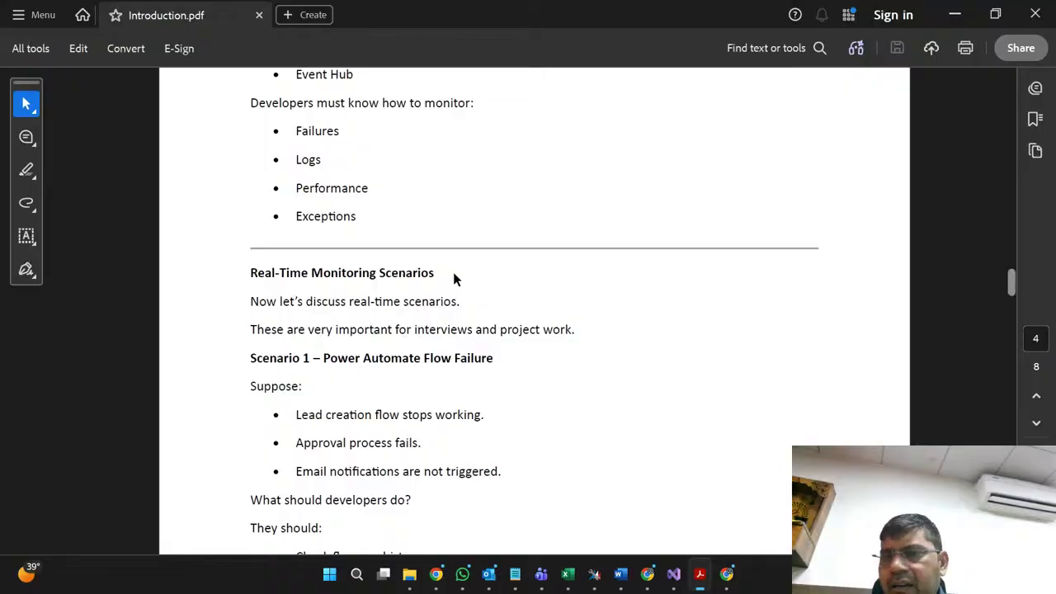
scroll(453, 279, up, 2)
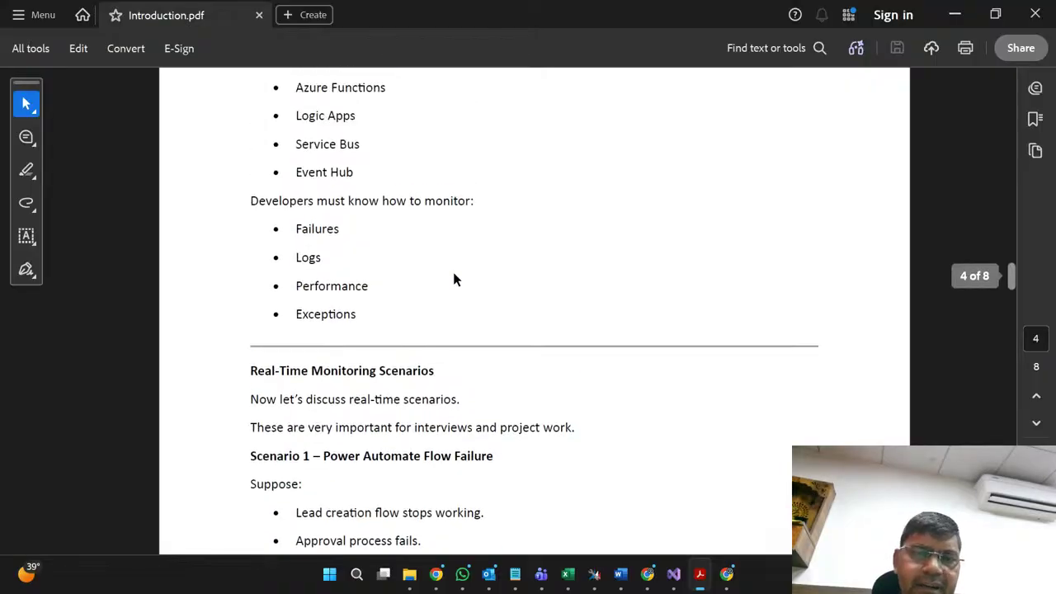
scroll(453, 279, up, 1)
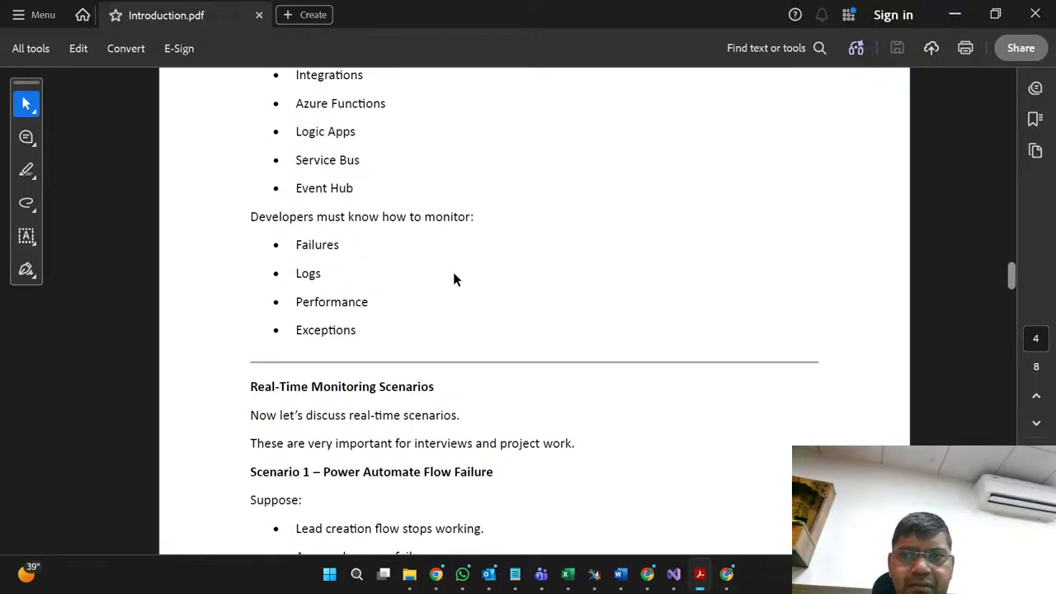
Step: Minimize the PDF, switch to the YouTube Studio live stream in Chrome and read the viewers' messages in the top chat
click(957, 15)
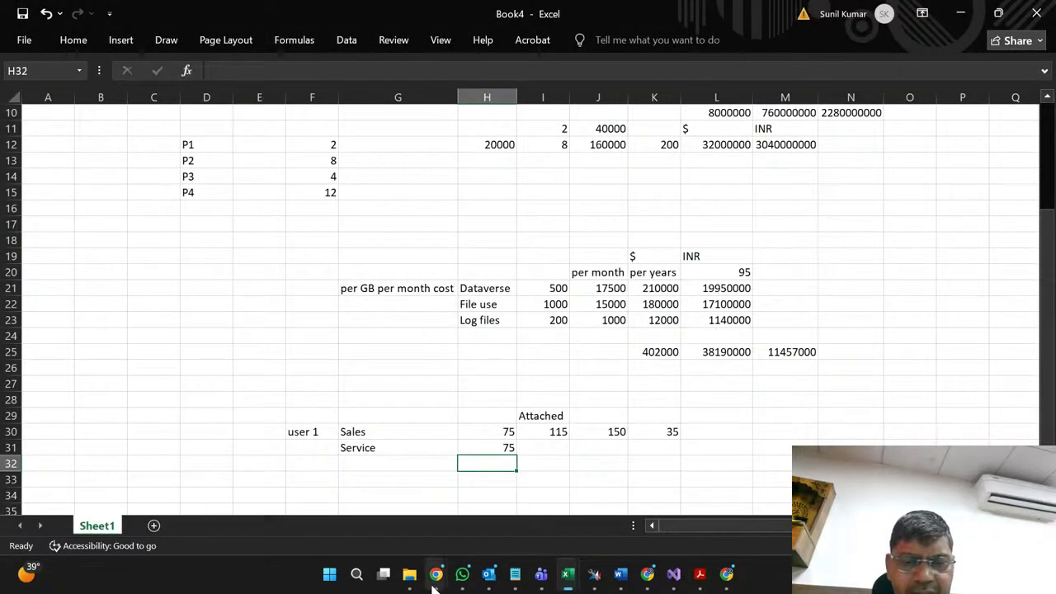
mouse_move(435, 574)
click(297, 483)
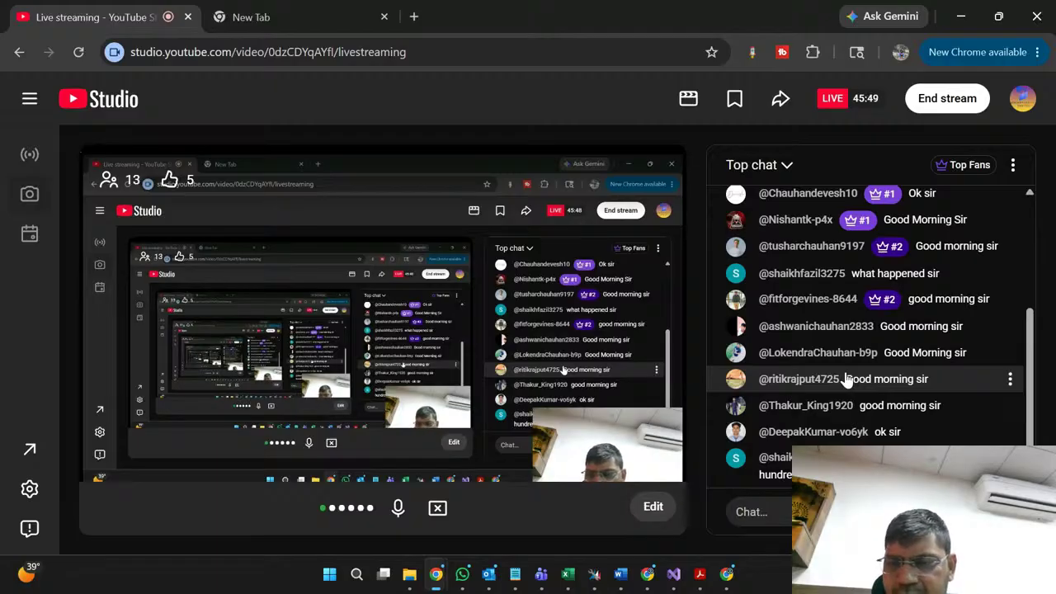
click(1010, 379)
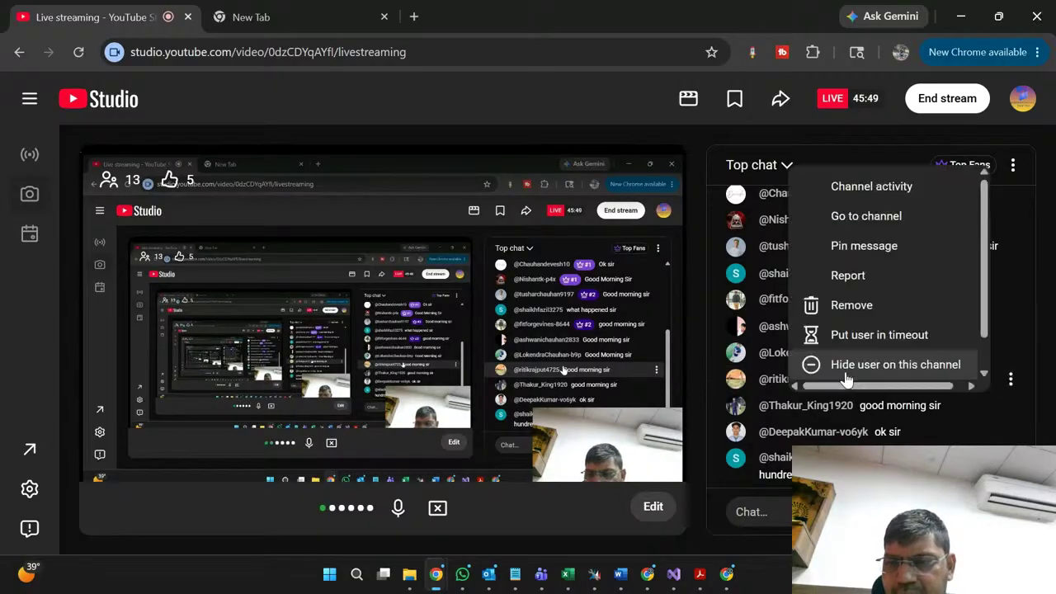
click(1052, 417)
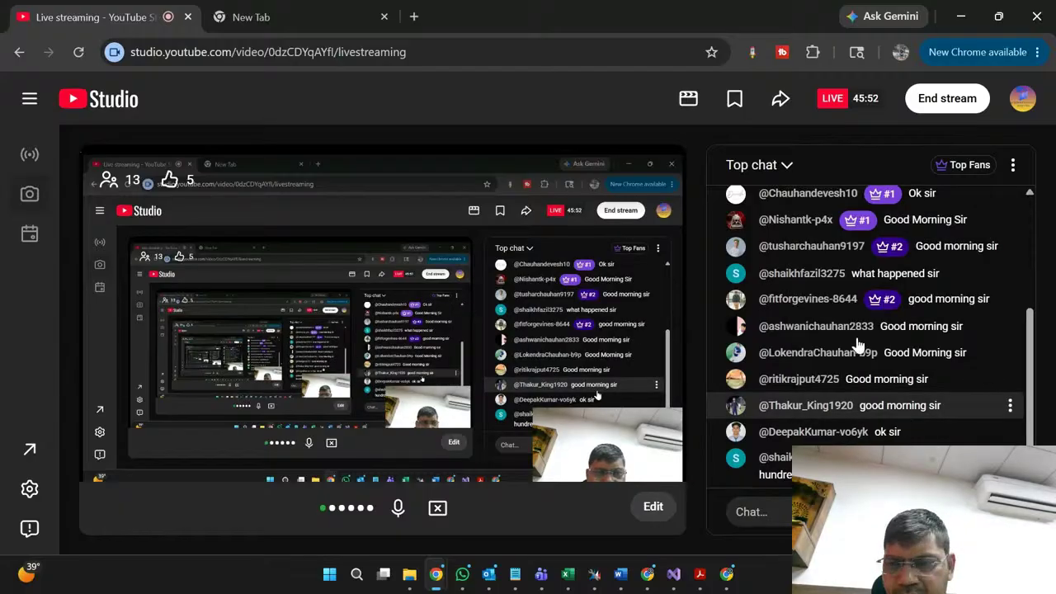
scroll(858, 342, up, 3)
scroll(831, 310, down, 3)
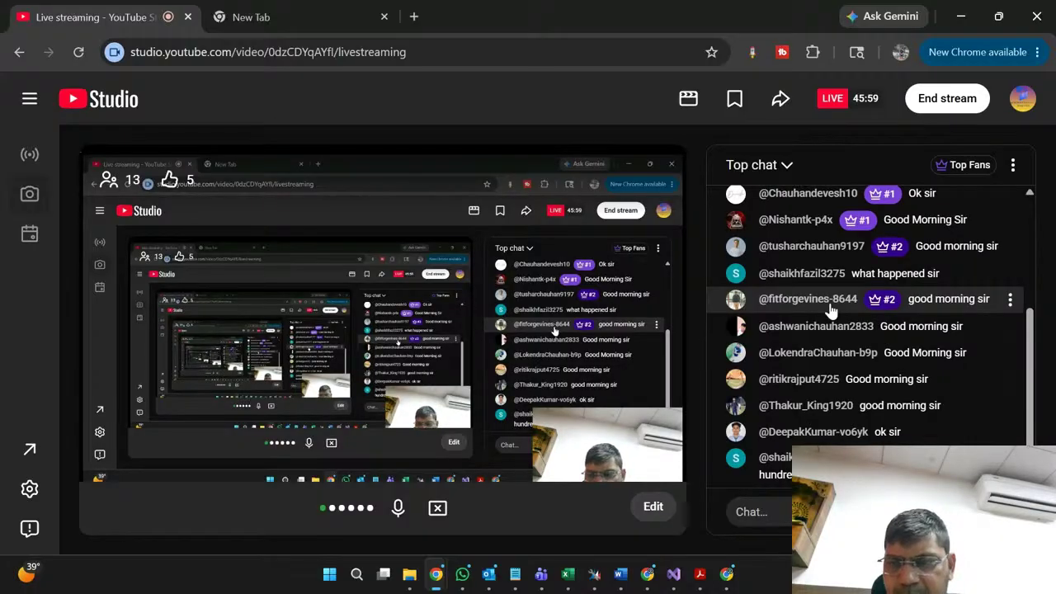
Step: Check the live chat from its first message to the latest, and stop sharing the screen in the live stream
scroll(832, 310, up, 3)
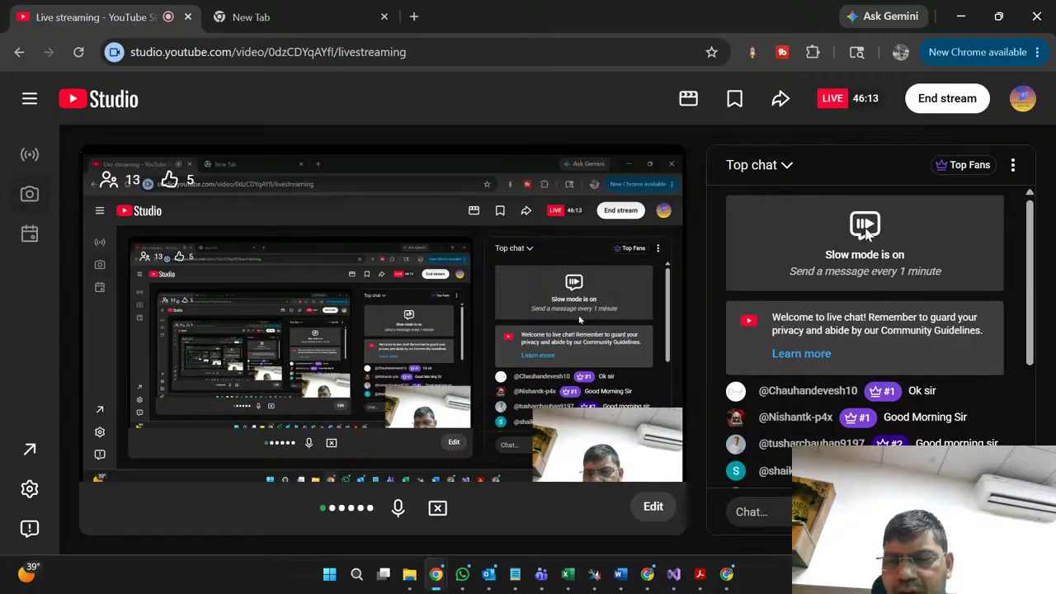
scroll(866, 235, down, 5)
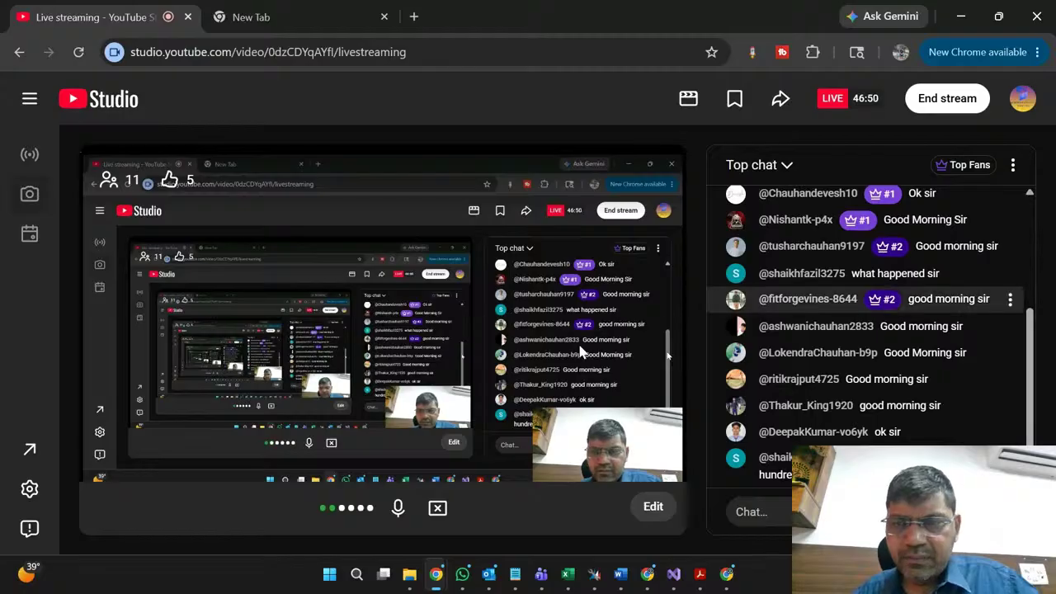
click(437, 509)
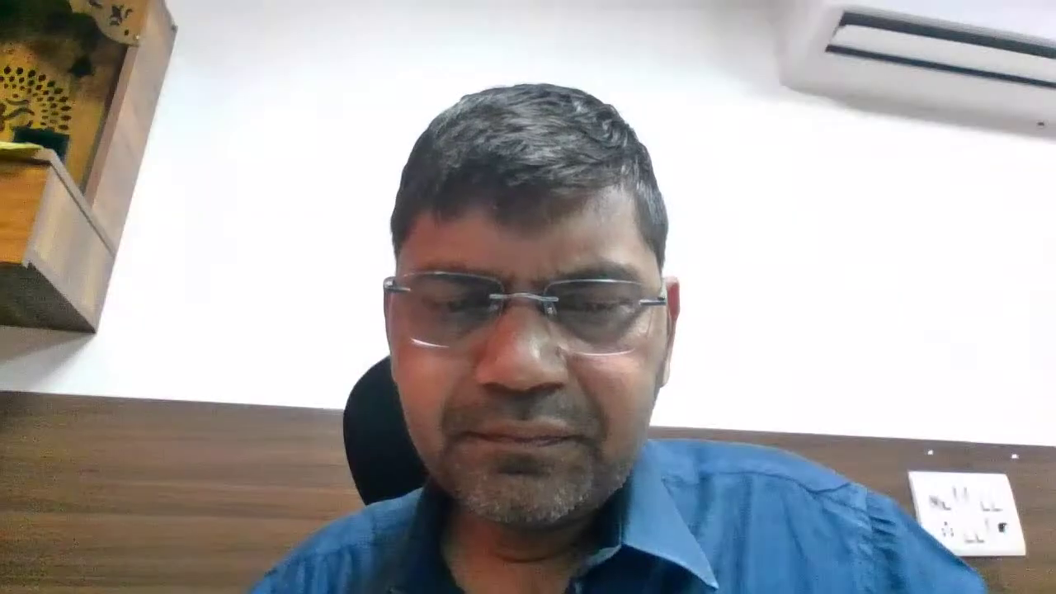